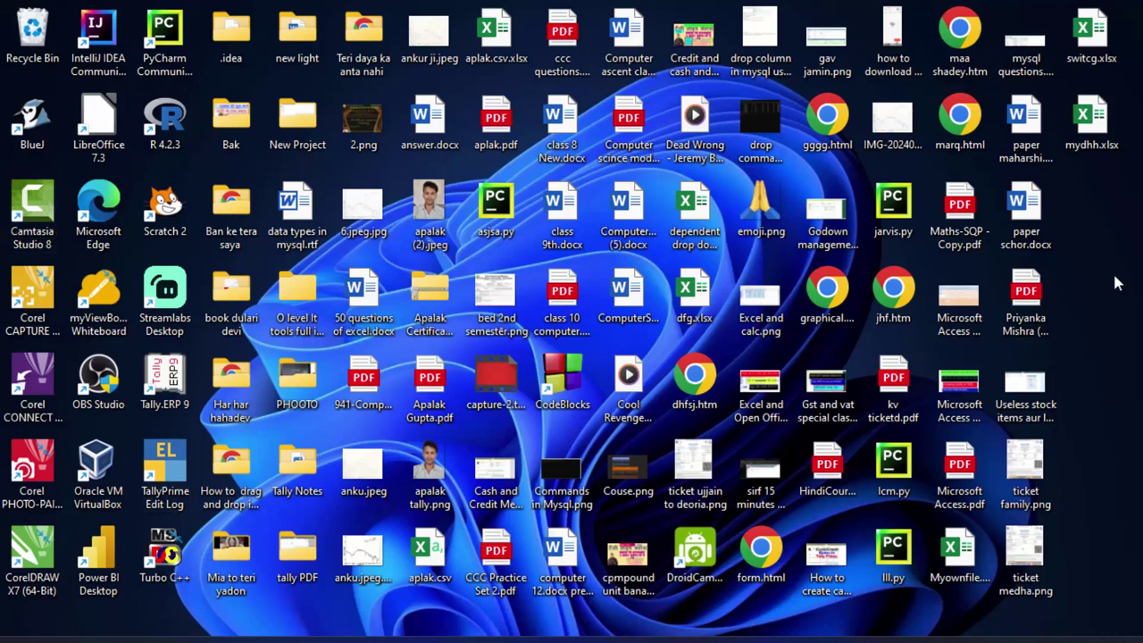
# Refresh the Windows desktop from its right-click menu
pyautogui.rightClick(1129, 359)
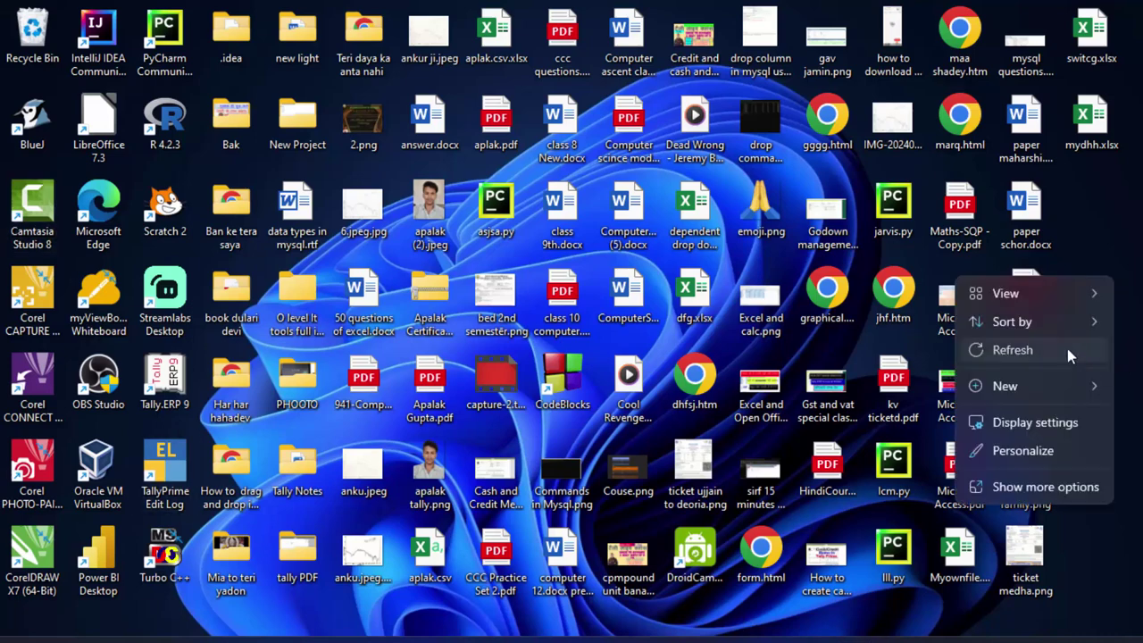
pyautogui.click(1068, 350)
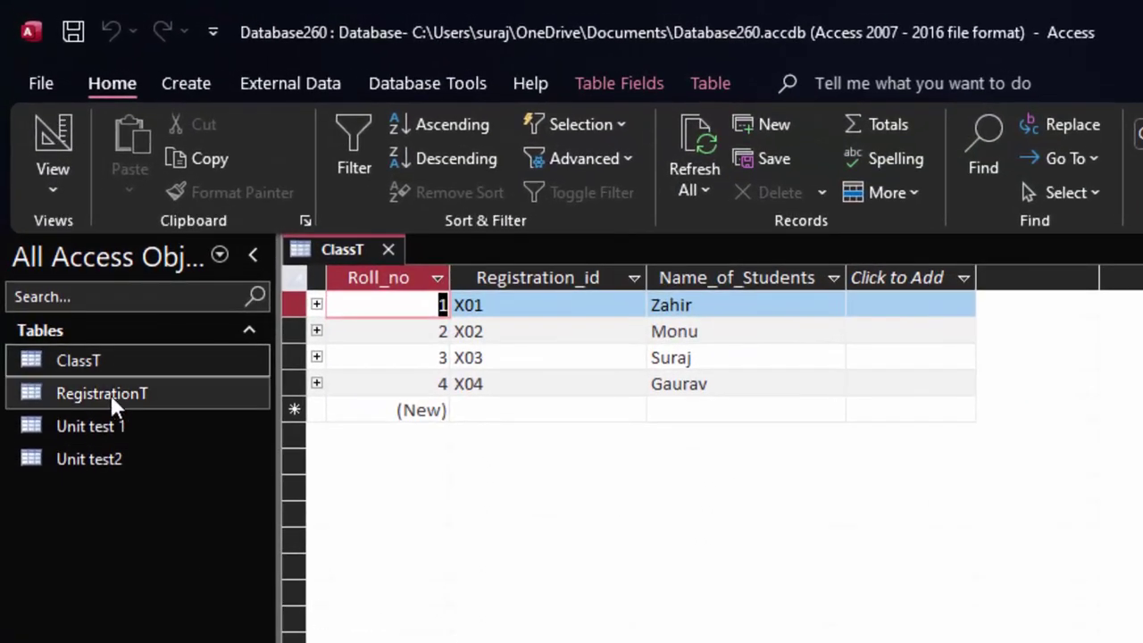
# Open the RegistrationT table alongside ClassT and show the Database Tools ribbon
pyautogui.doubleClick(120, 399)
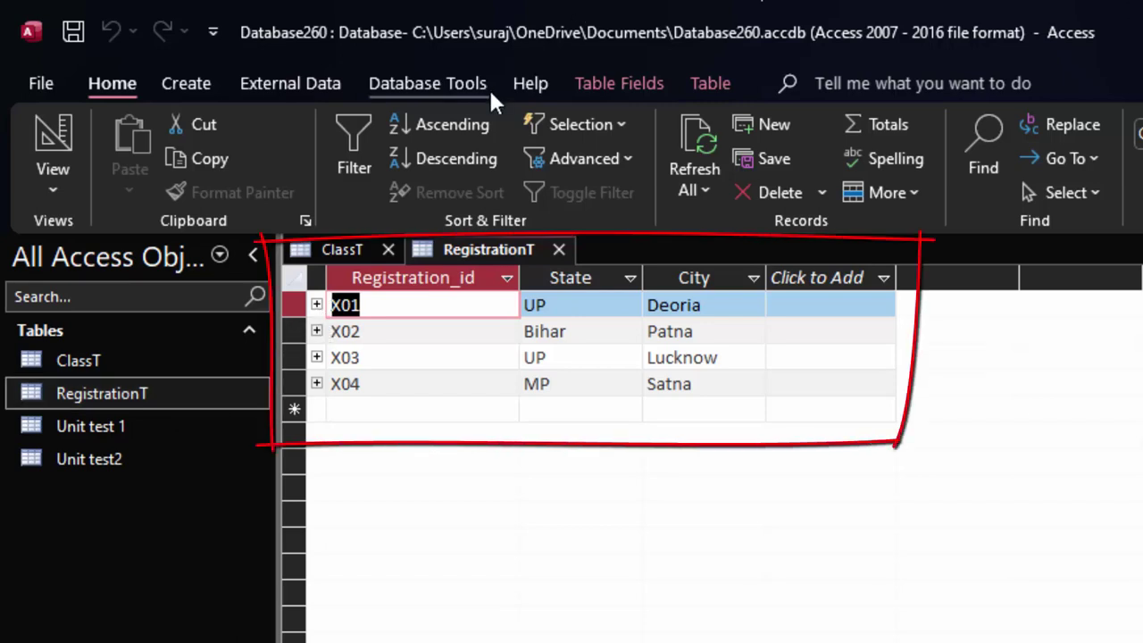
pyautogui.click(456, 82)
# Open the Relationships diagram, placing RegistrationT below ClassT and Unit test 1 slightly right
pyautogui.click(368, 142)
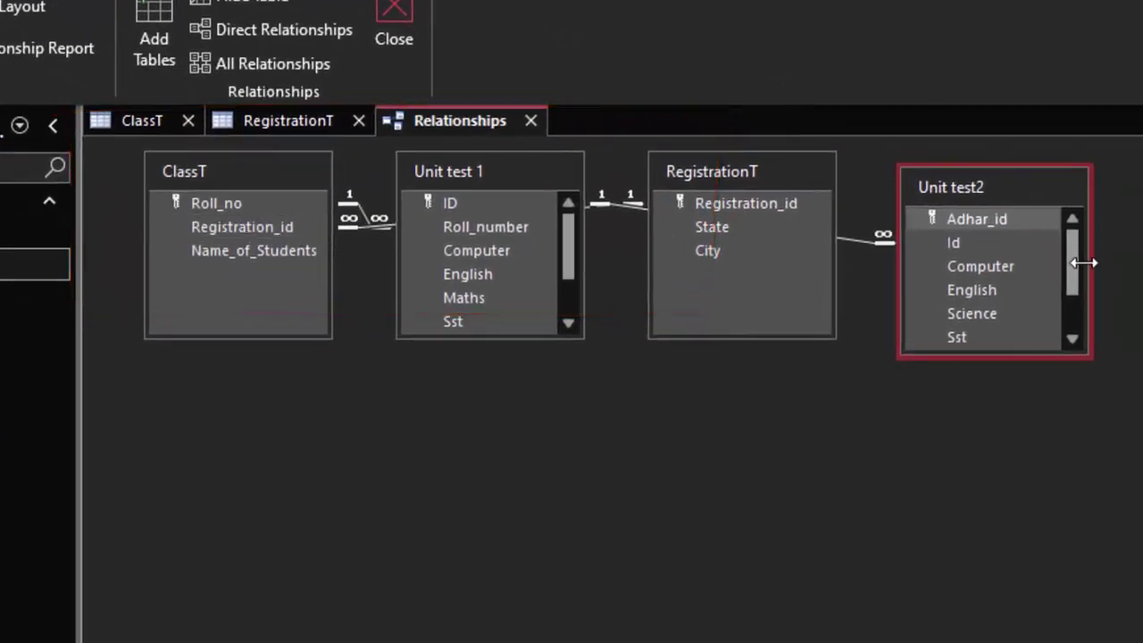
pyautogui.moveTo(715, 166)
pyautogui.mouseDown()
pyautogui.moveTo(348, 517)
pyautogui.moveTo(371, 565)
pyautogui.mouseUp()
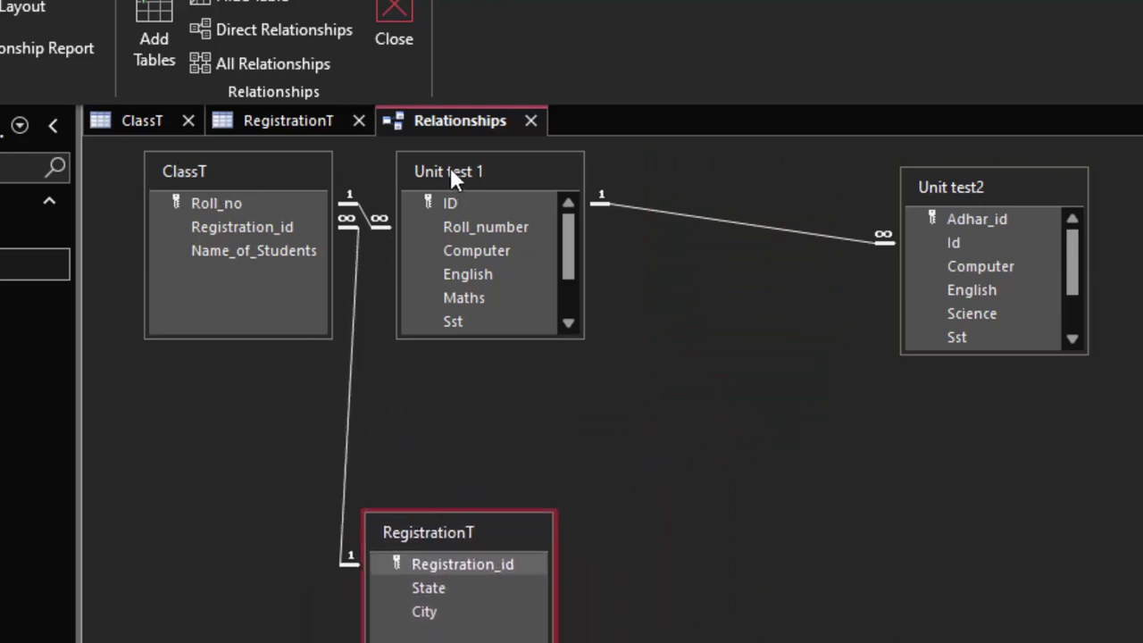
pyautogui.moveTo(451, 171)
pyautogui.mouseDown()
pyautogui.moveTo(500, 168)
pyautogui.moveTo(376, 227)
pyautogui.mouseUp()
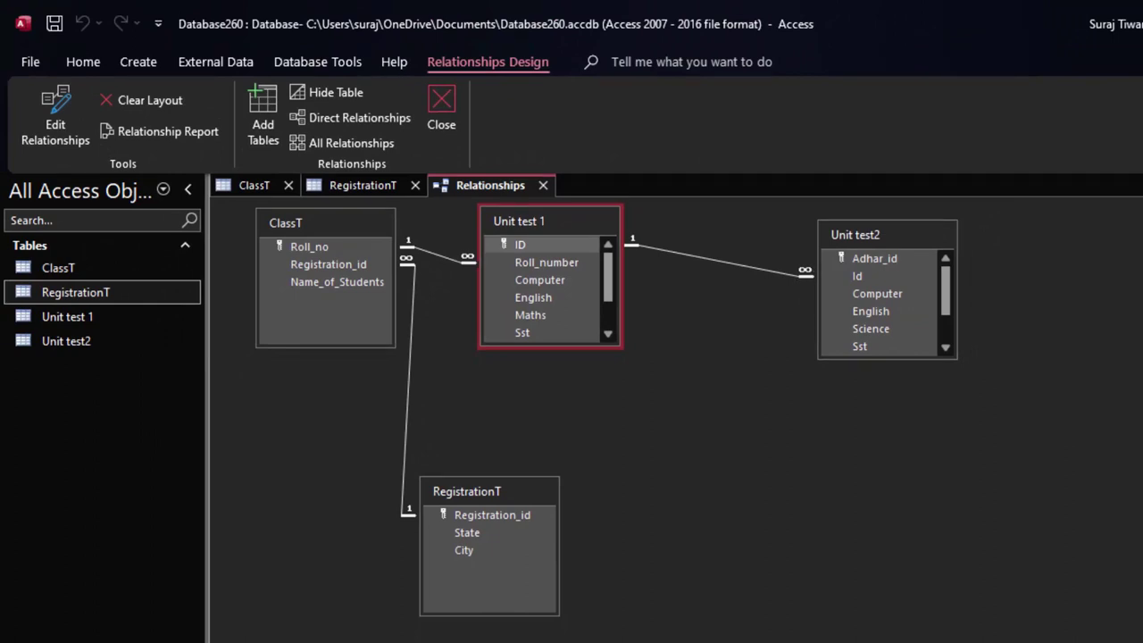
# Close the Relationships diagram saving its layout, then close the RegistrationT and ClassT tables
pyautogui.hotkey('ctrl', 'w')
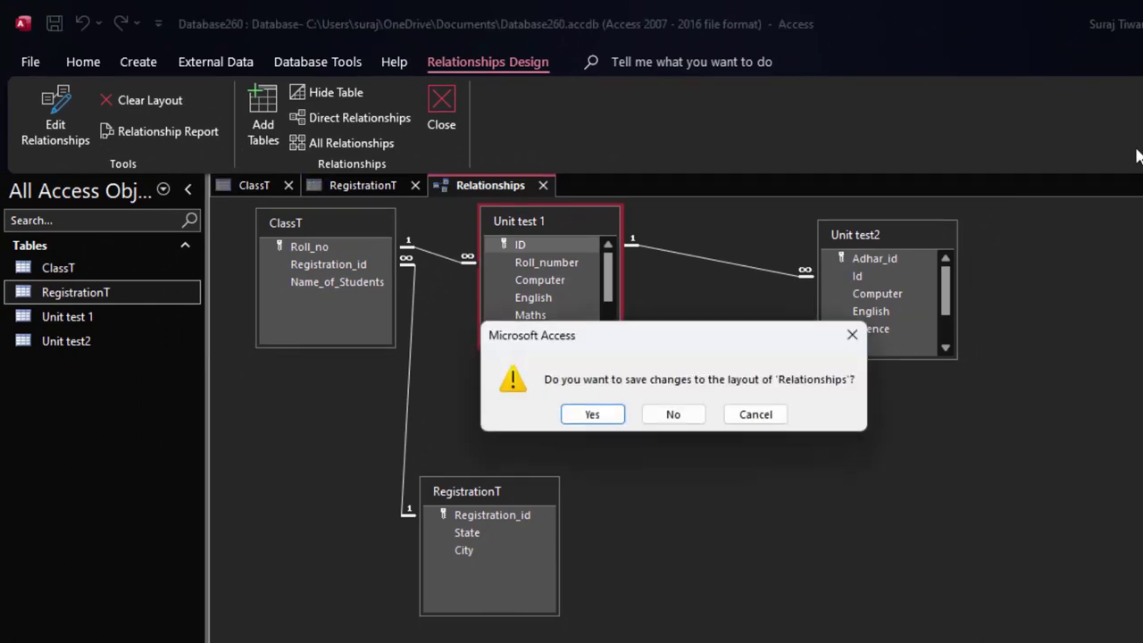
pyautogui.click(743, 417)
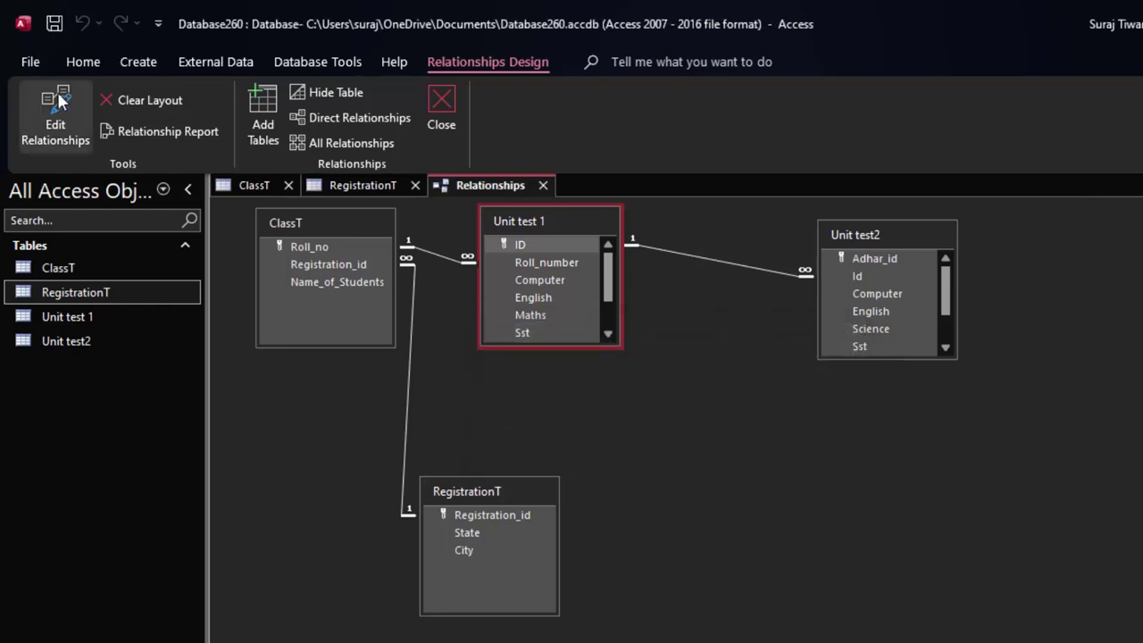
pyautogui.click(76, 61)
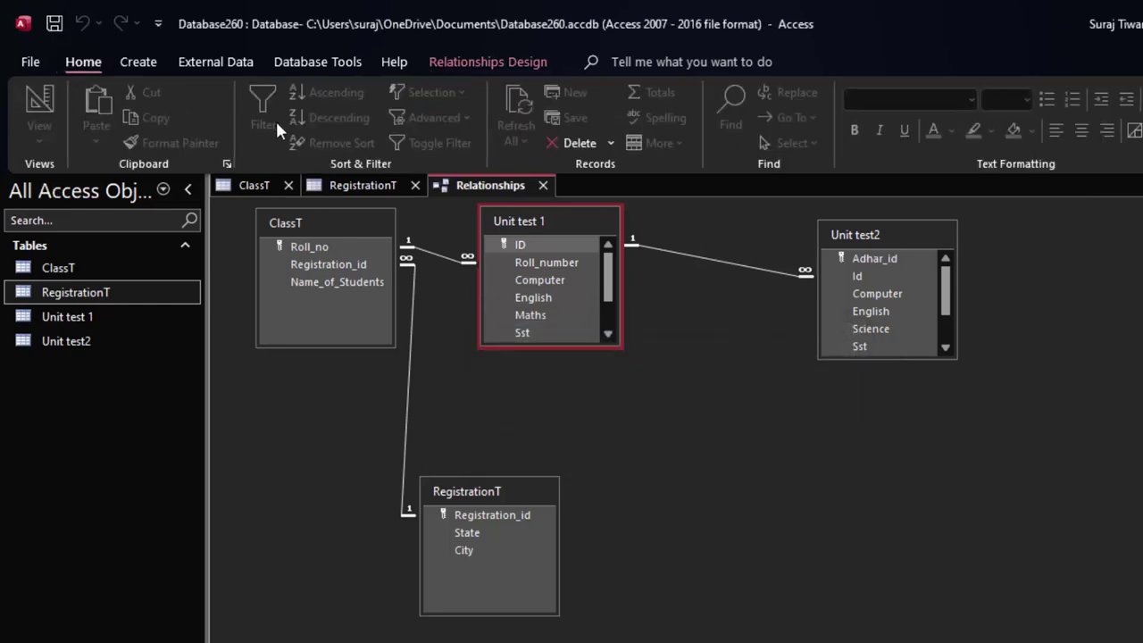
pyautogui.click(543, 185)
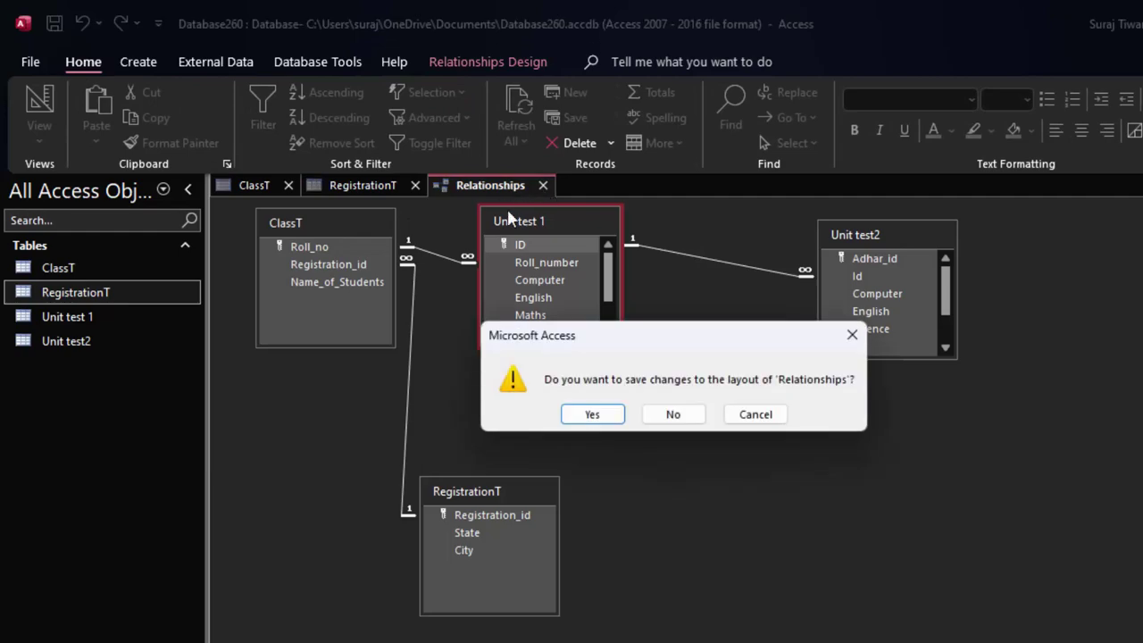
pyautogui.click(593, 413)
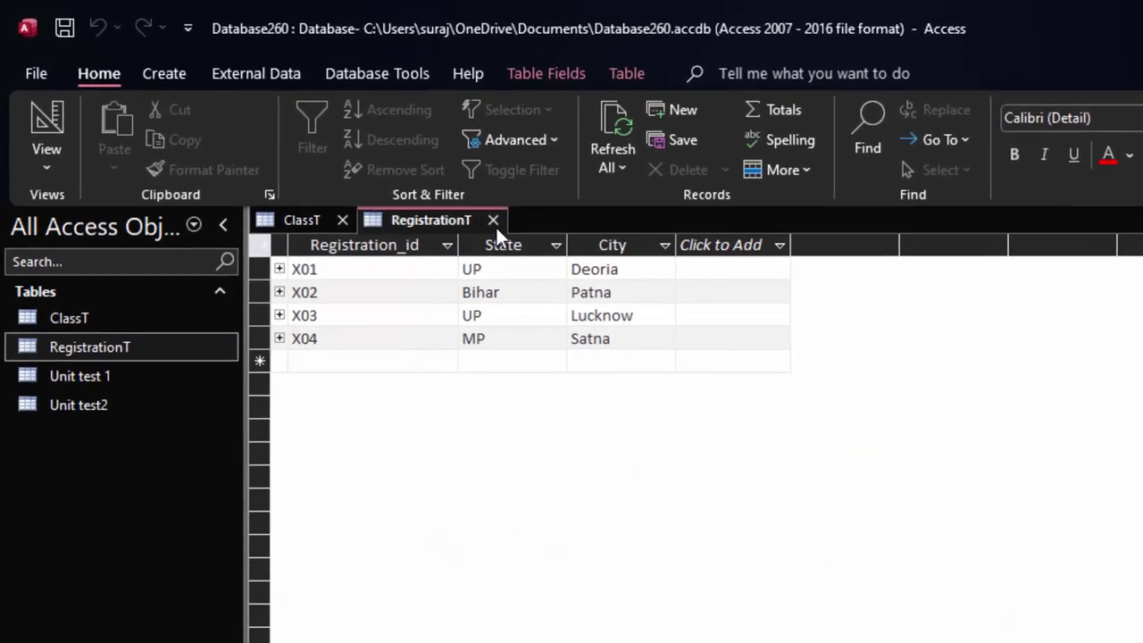
pyautogui.click(415, 184)
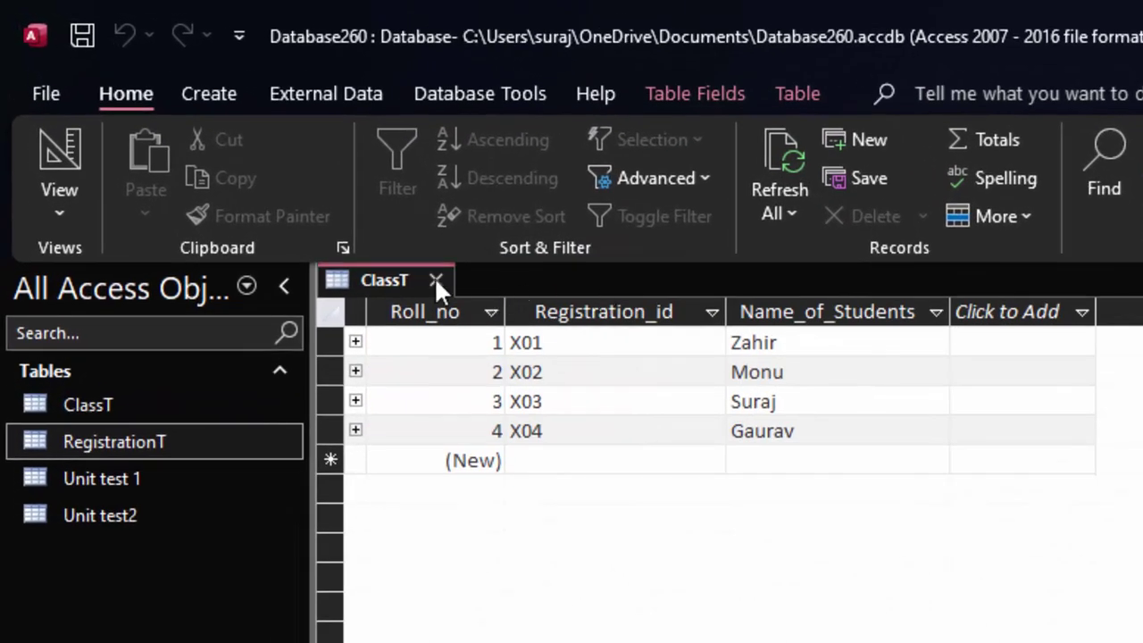
pyautogui.click(416, 268)
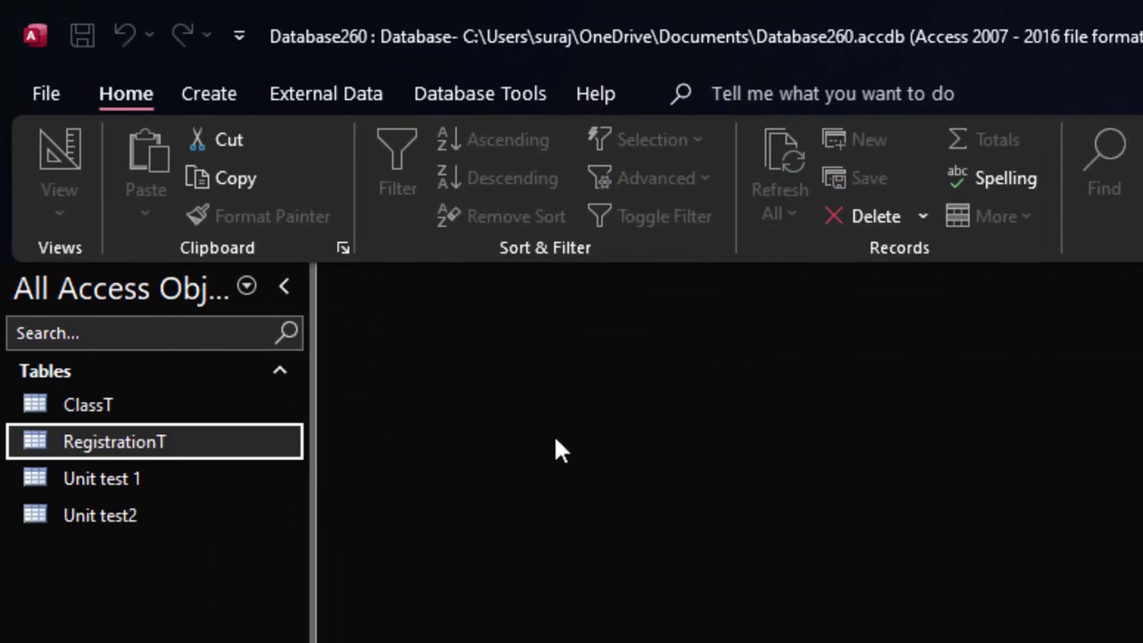
# Show the Create ribbon's options for new tables, queries, forms and reports
pyautogui.click(229, 101)
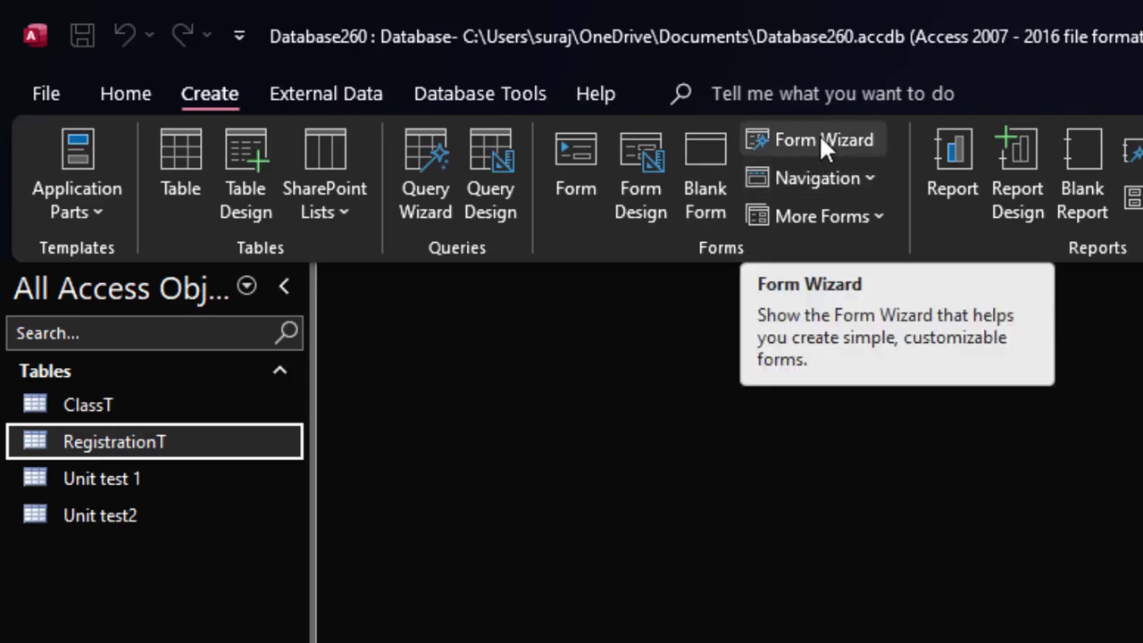
# Start the Form Wizard and add Registration_id, State and City from RegistrationT
pyautogui.click(823, 143)
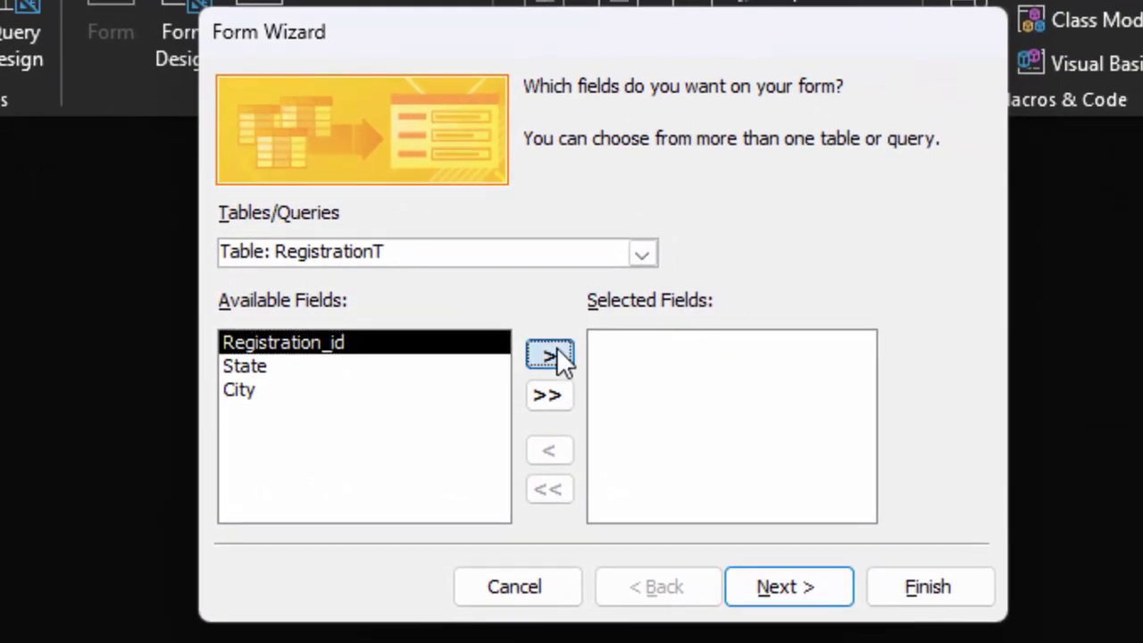
pyautogui.click(554, 355)
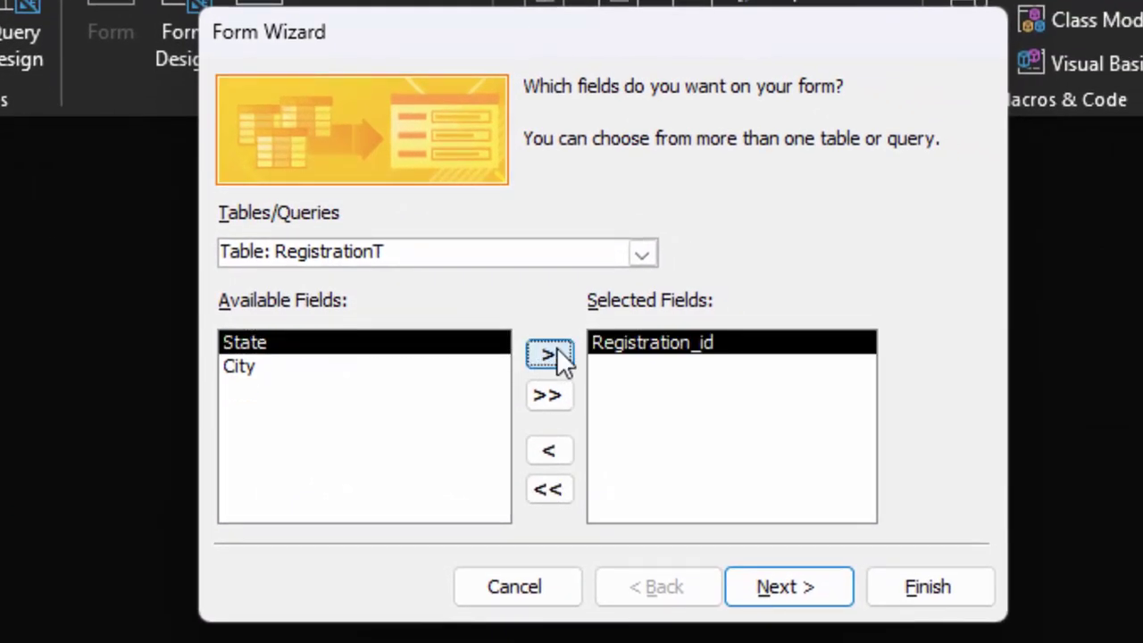
pyautogui.click(553, 356)
pyautogui.click(554, 355)
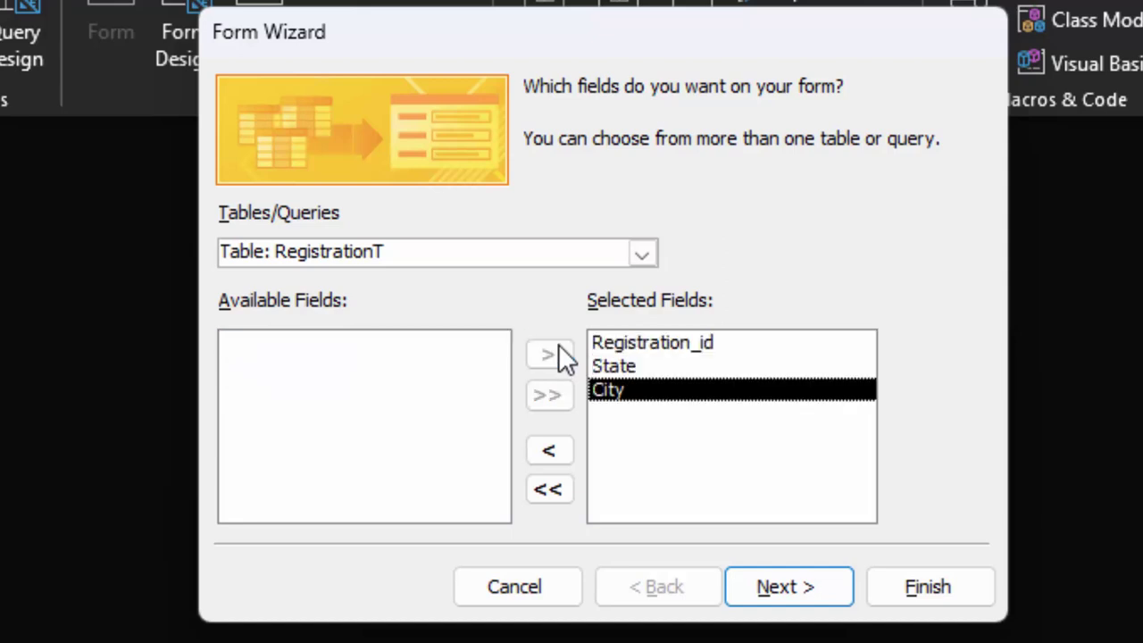
# Add the ClassT fields Roll_no and Name_of_Students to the form
pyautogui.click(642, 254)
pyautogui.click(557, 283)
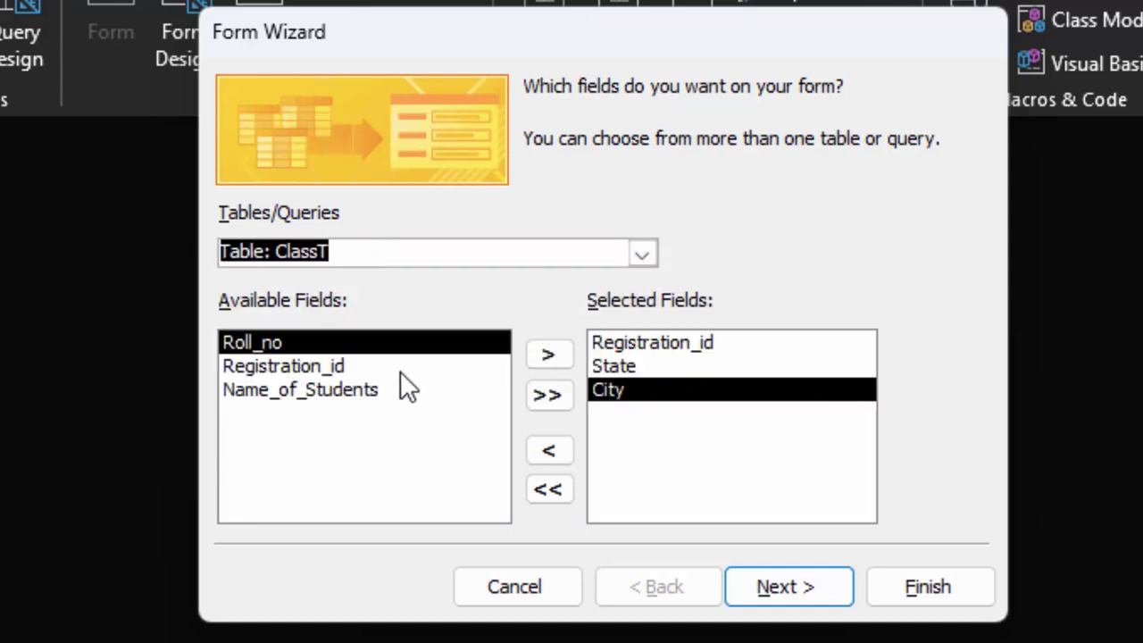
pyautogui.click(548, 355)
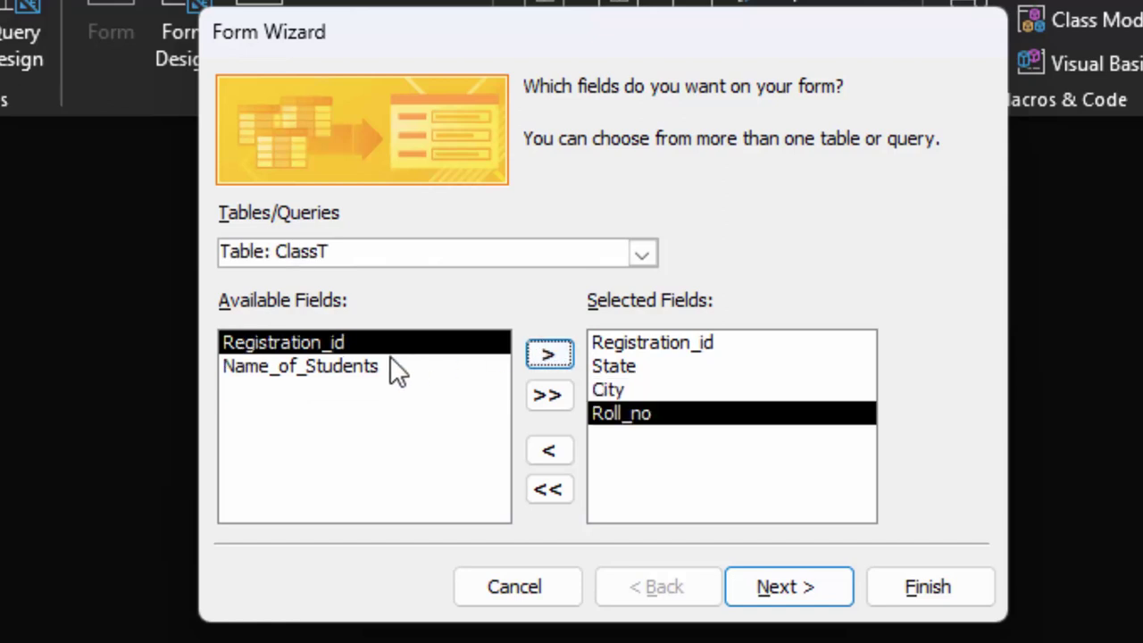
pyautogui.click(380, 366)
pyautogui.click(548, 357)
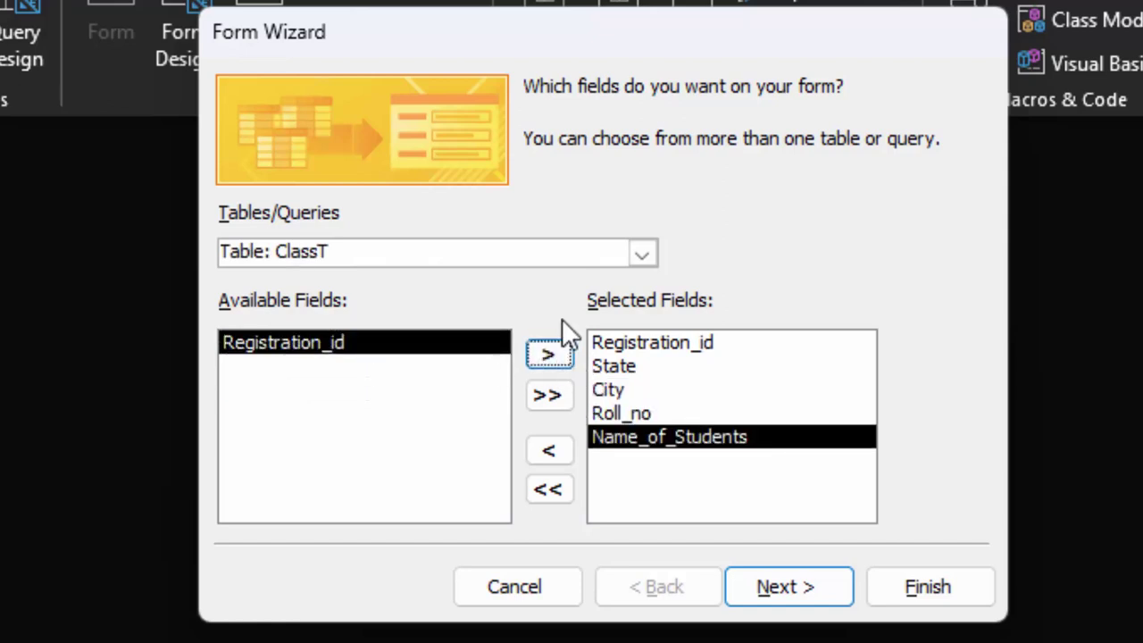
# Add Unit test 1's Computer, English, Maths, Sst, Science, Total_Marks and Average fields
pyautogui.click(636, 253)
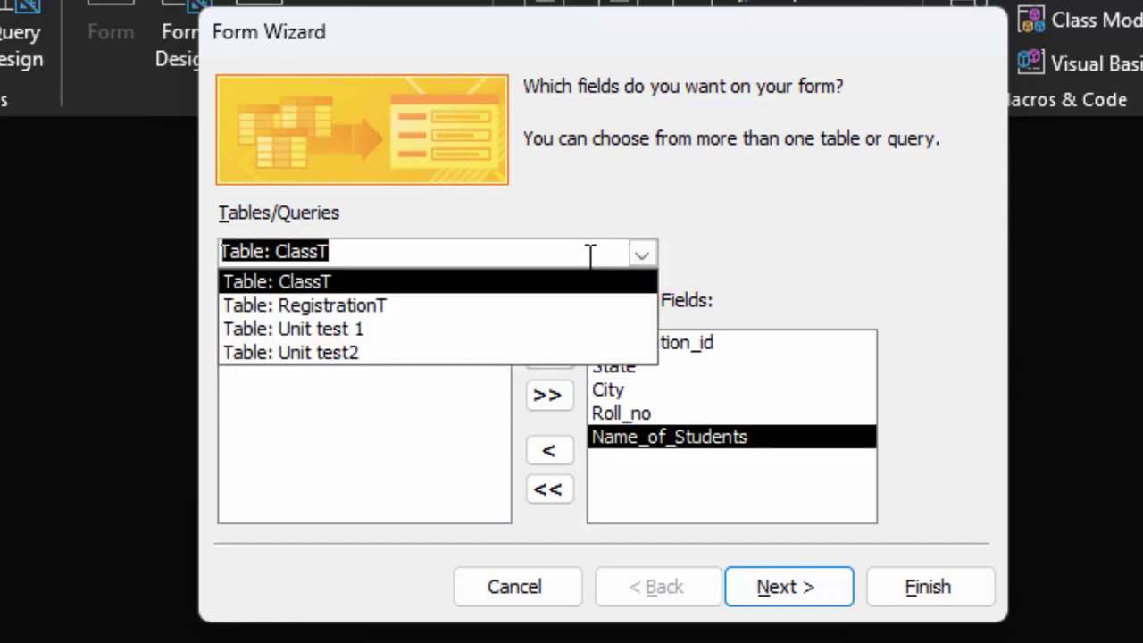
pyautogui.click(502, 330)
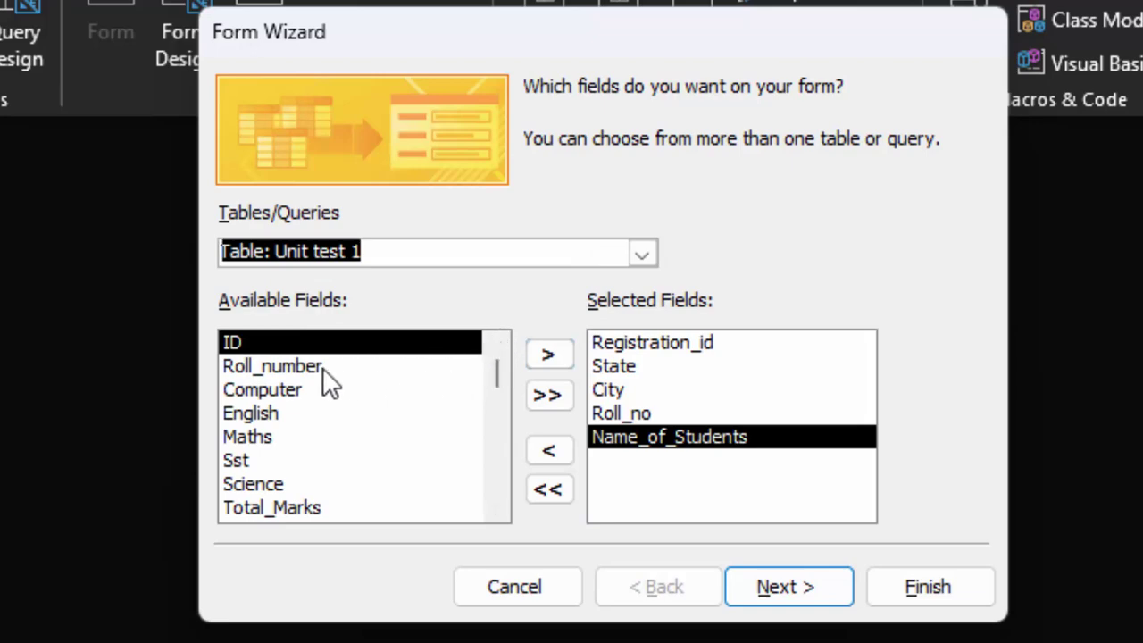
pyautogui.click(446, 389)
pyautogui.click(537, 353)
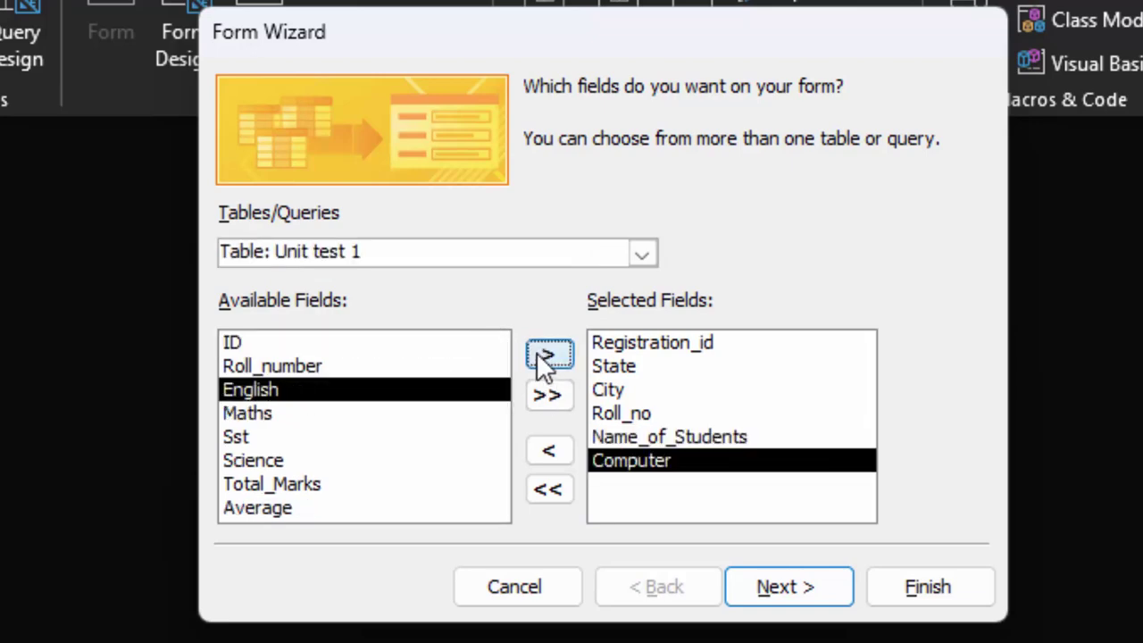
pyautogui.click(538, 352)
pyautogui.click(537, 351)
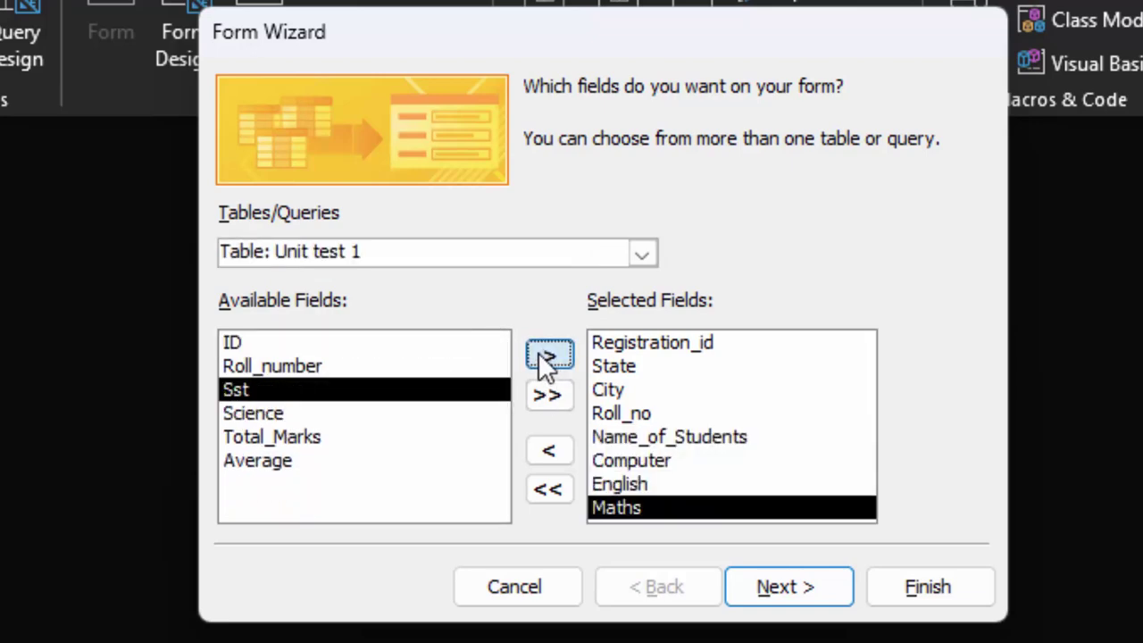
pyautogui.click(538, 352)
pyautogui.click(538, 352)
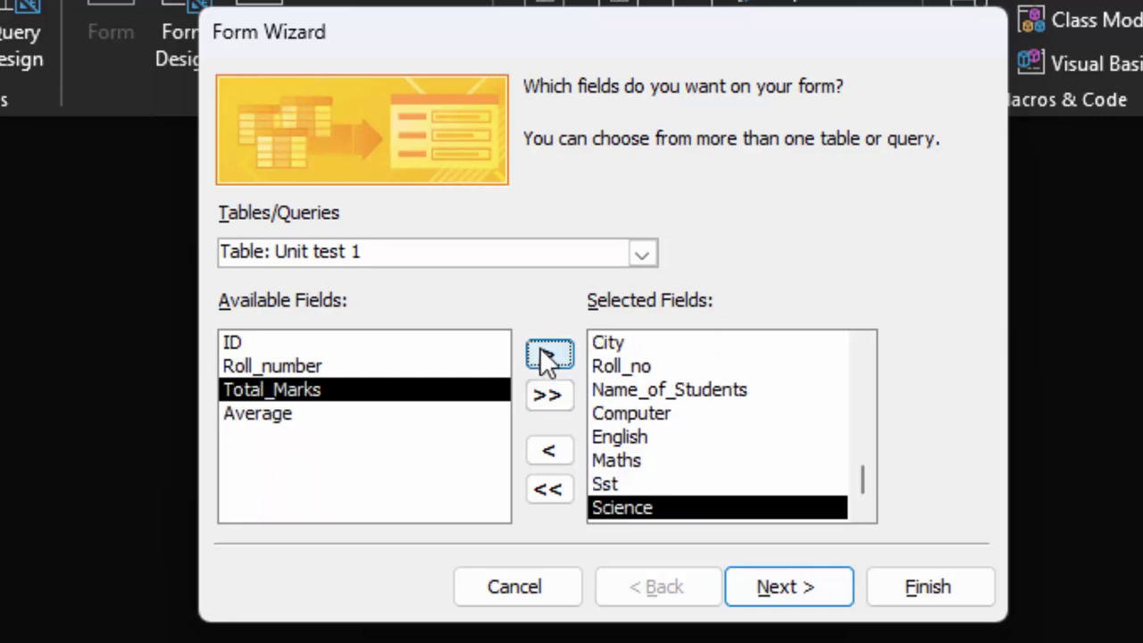
pyautogui.click(539, 353)
pyautogui.click(539, 354)
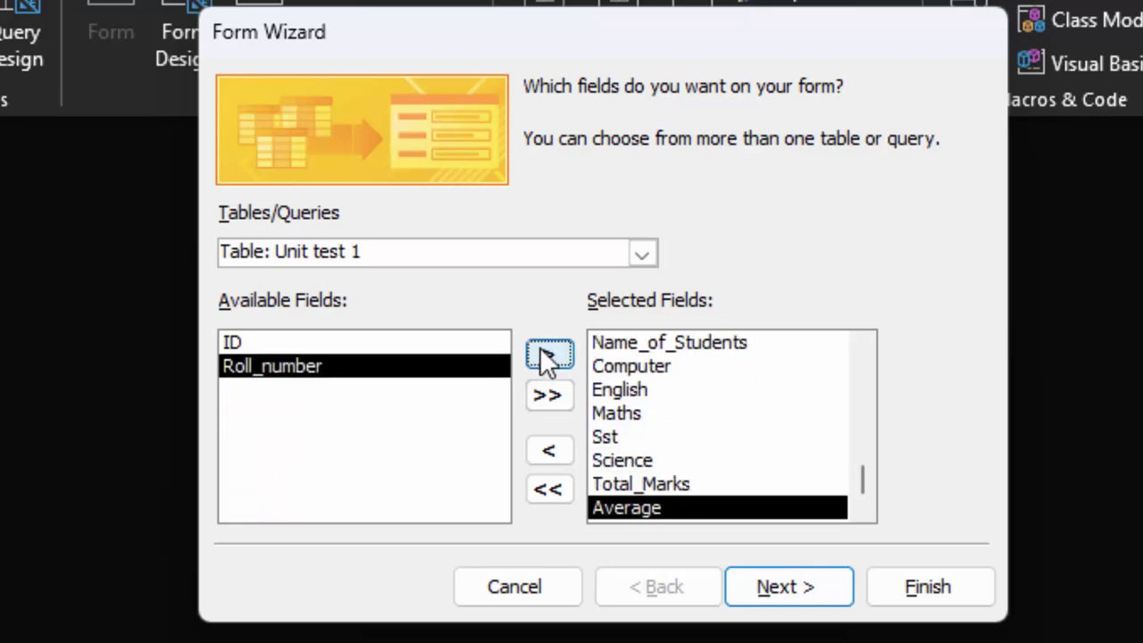
# Add Unit test2's Adhar_id, Computer, English, Science, Sst, Maths, Total and Average, then continue
pyautogui.click(639, 253)
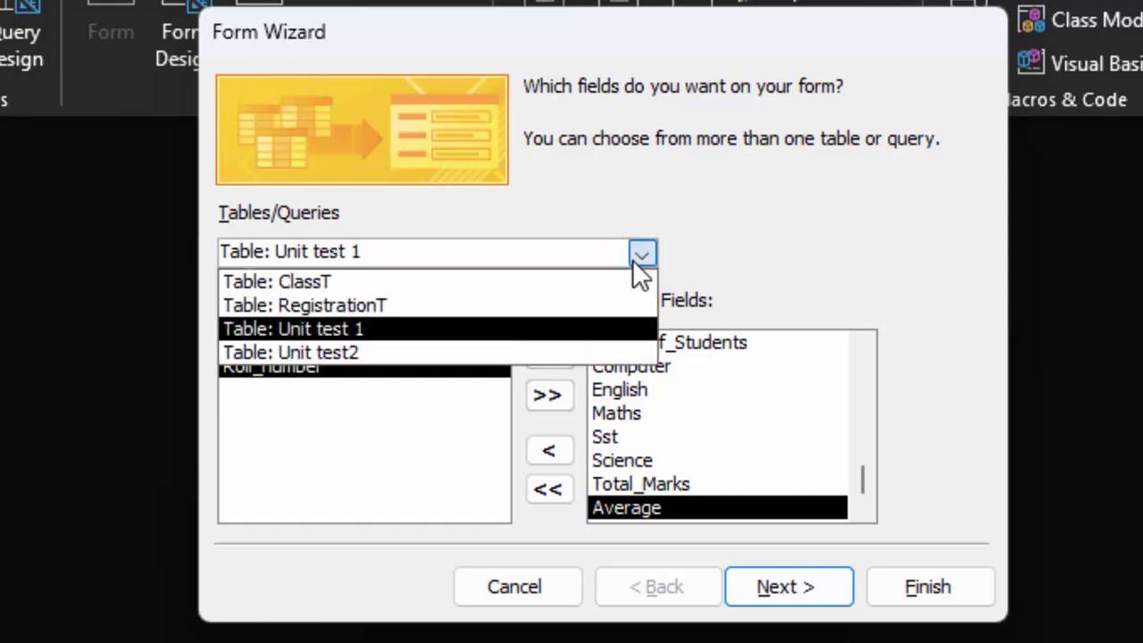
pyautogui.click(484, 356)
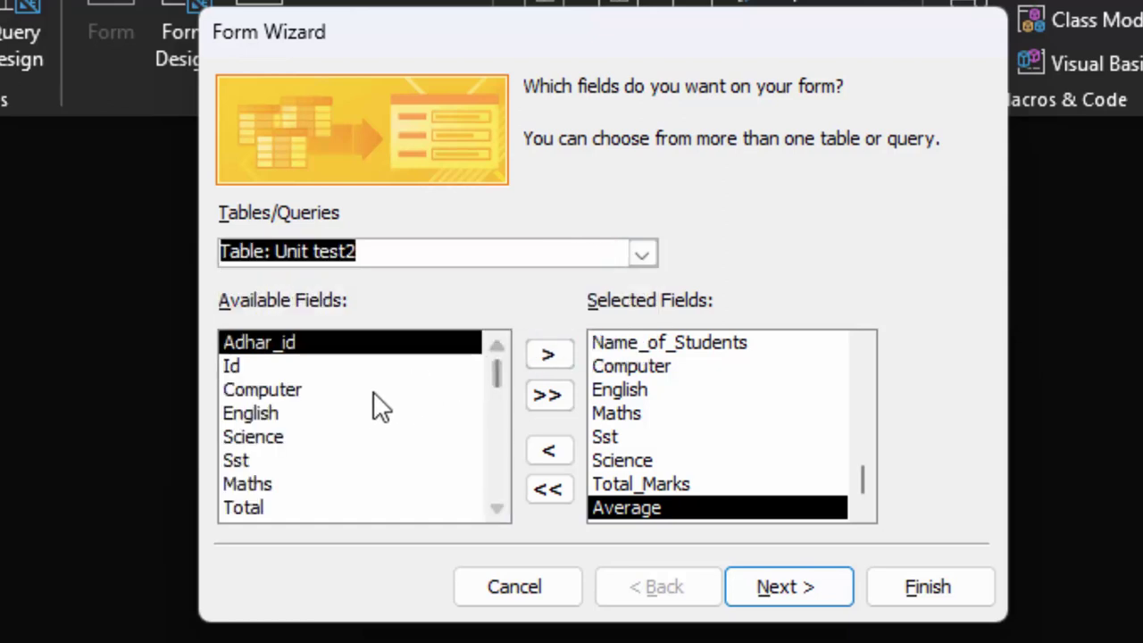
pyautogui.click(557, 354)
pyautogui.click(287, 366)
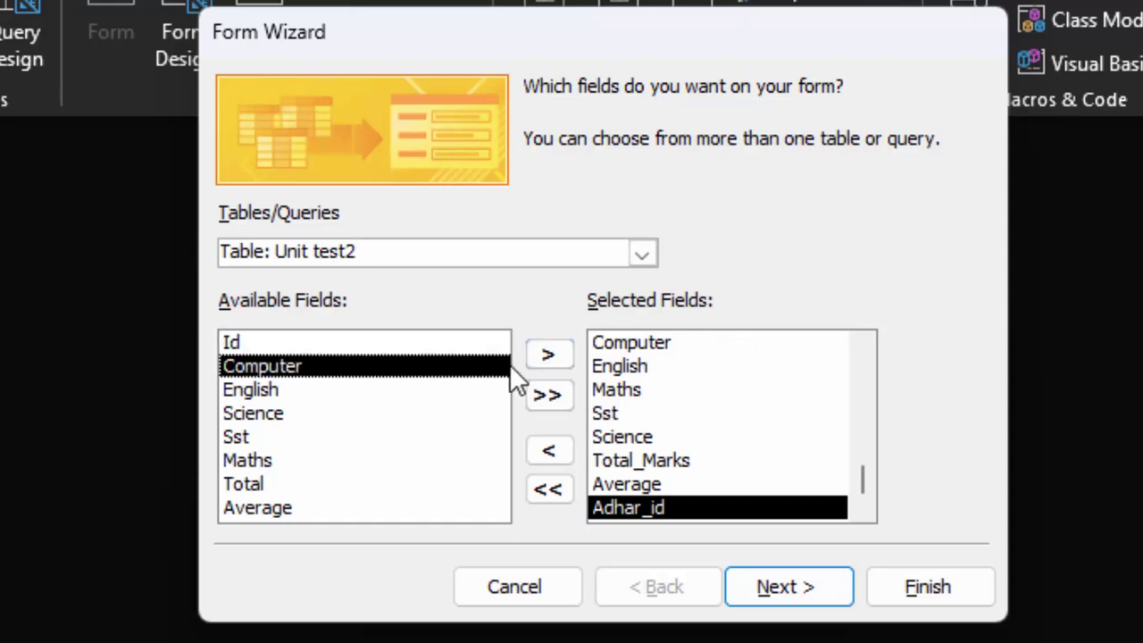
pyautogui.click(558, 352)
pyautogui.click(558, 354)
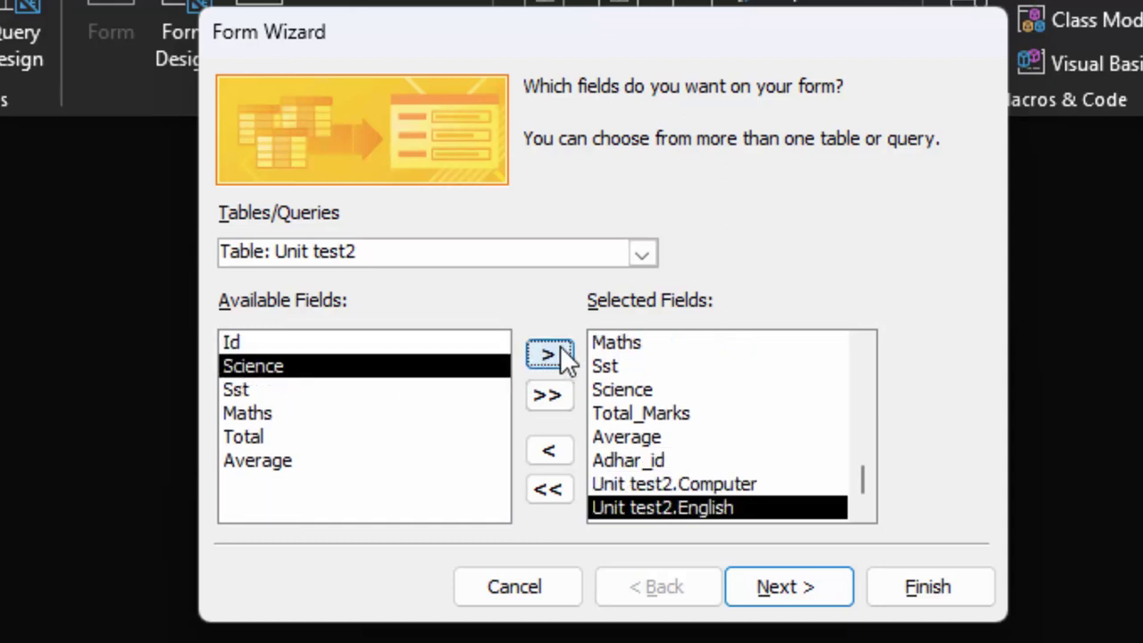
pyautogui.click(558, 354)
pyautogui.click(558, 354)
pyautogui.click(559, 354)
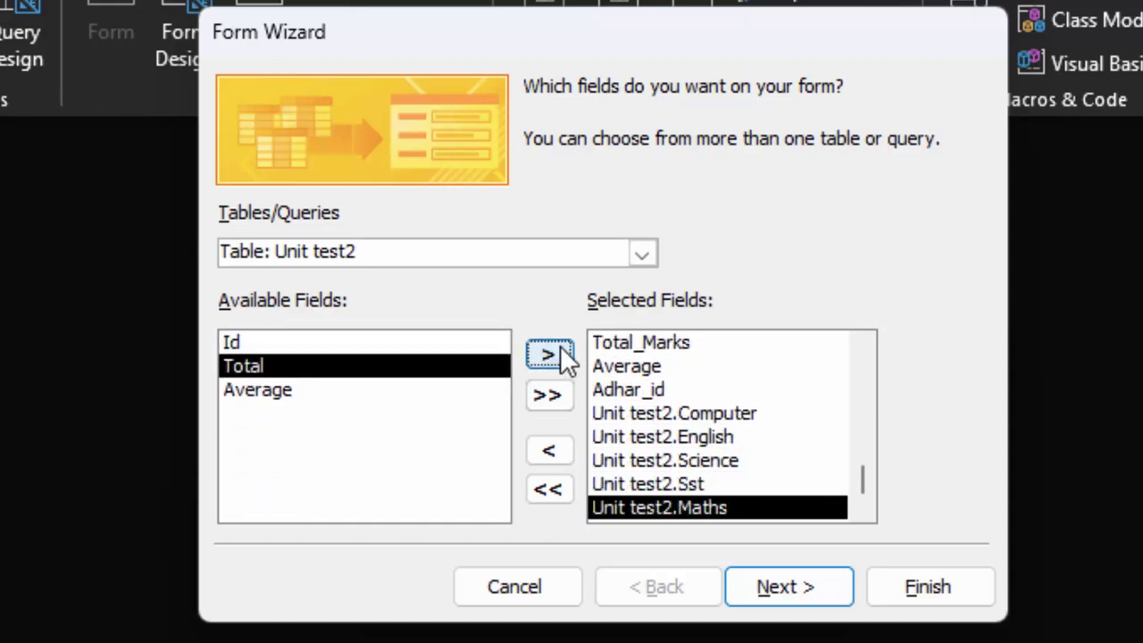
pyautogui.click(560, 355)
pyautogui.click(560, 354)
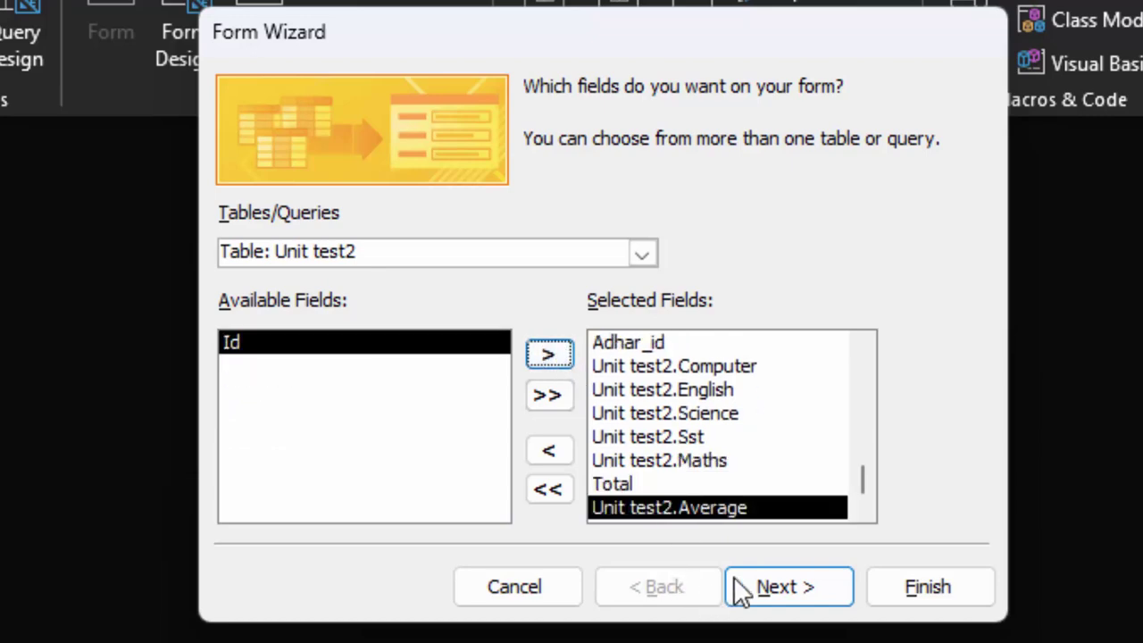
pyautogui.click(758, 575)
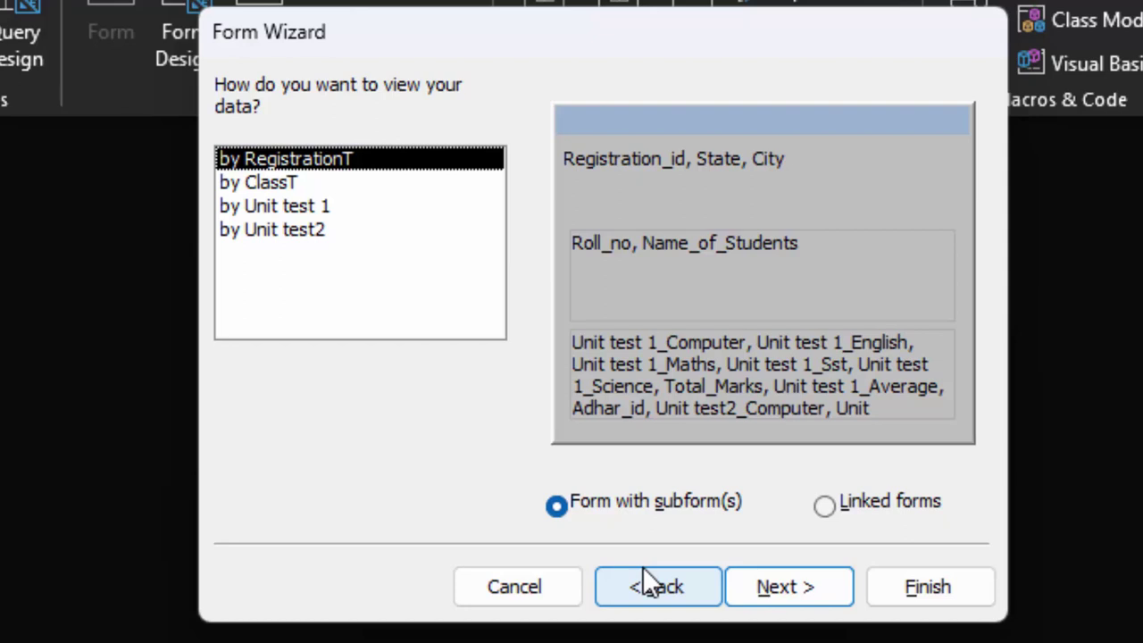
# View data by RegistrationT with Tabular subforms and finish with the form opened in Design view
pyautogui.click(740, 590)
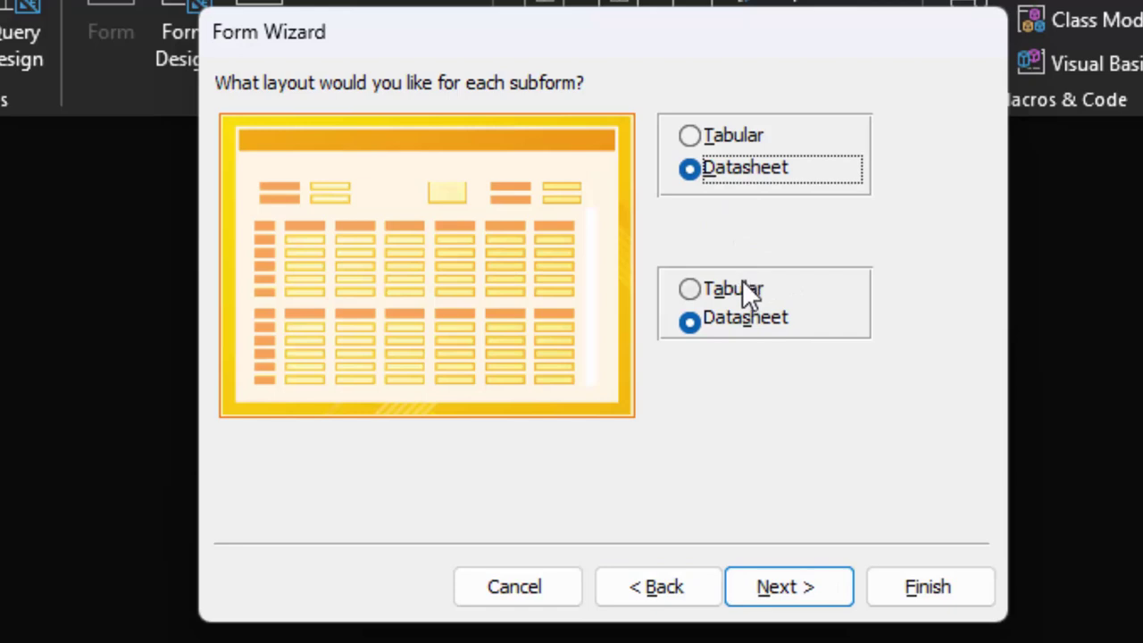
pyautogui.click(690, 139)
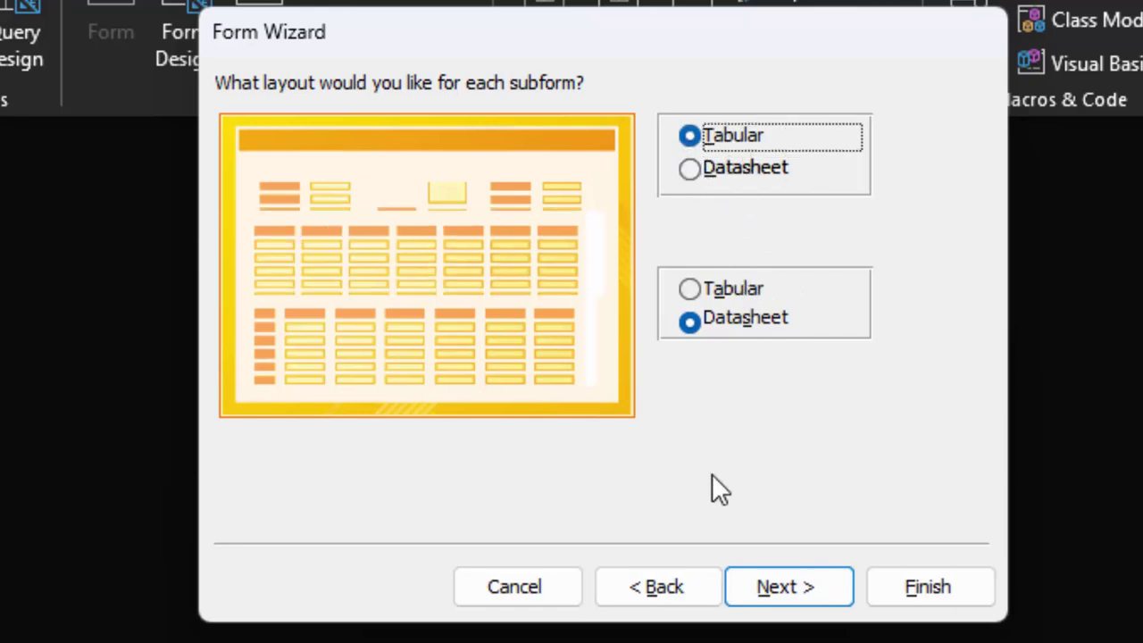
pyautogui.click(691, 289)
pyautogui.click(804, 600)
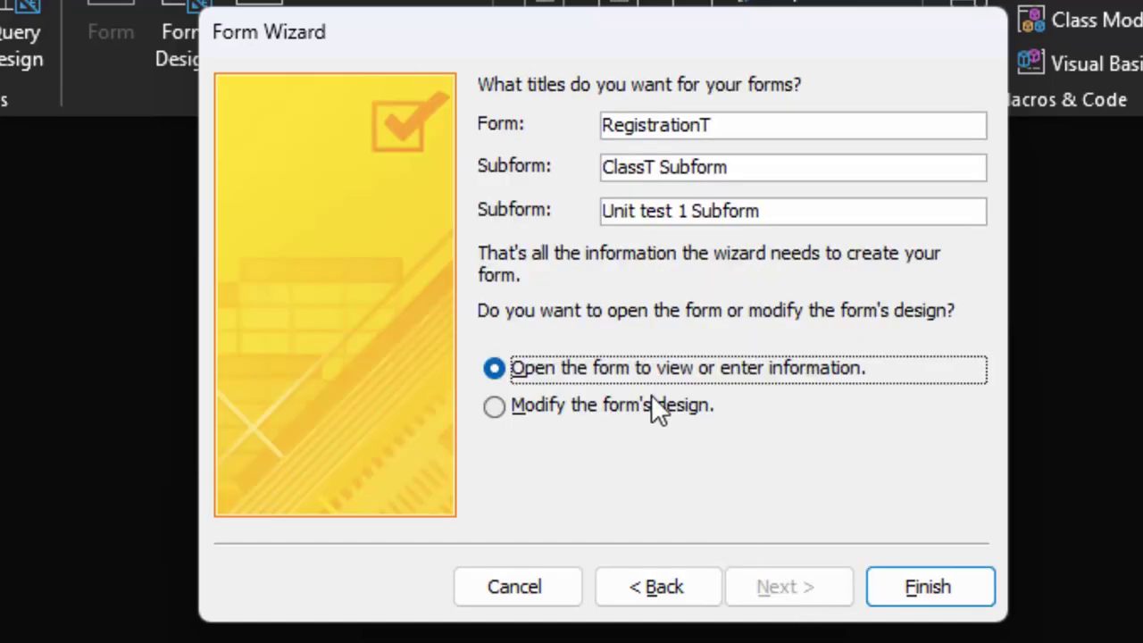
pyautogui.click(655, 406)
pyautogui.click(898, 584)
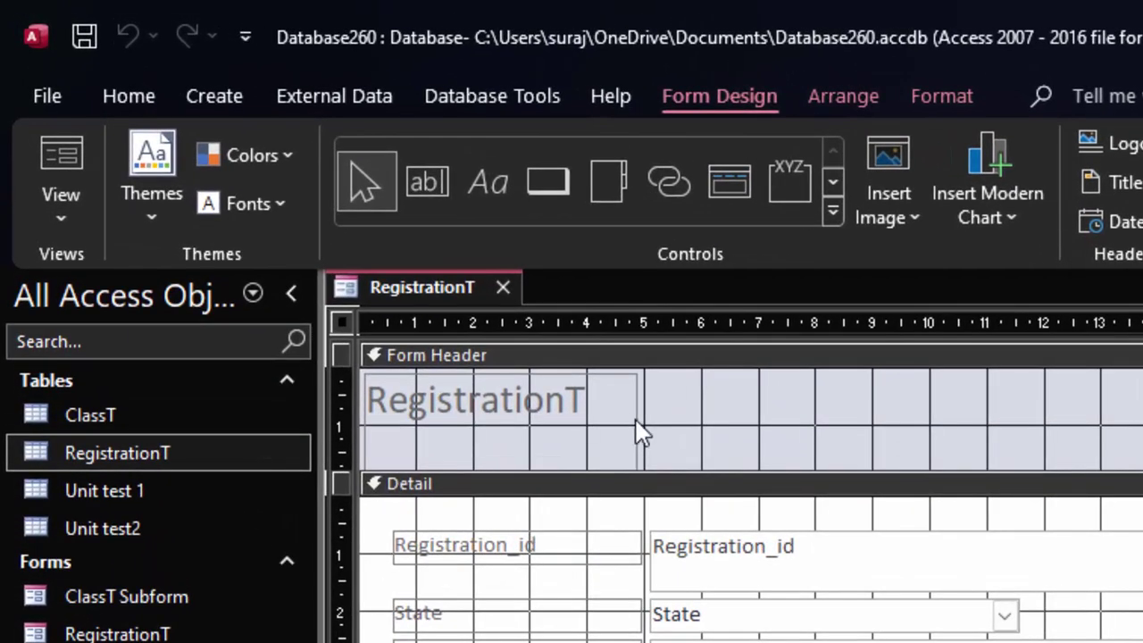
# Delete the RegistrationT header title and narrow the Registration_id text box and label
pyautogui.click(636, 431)
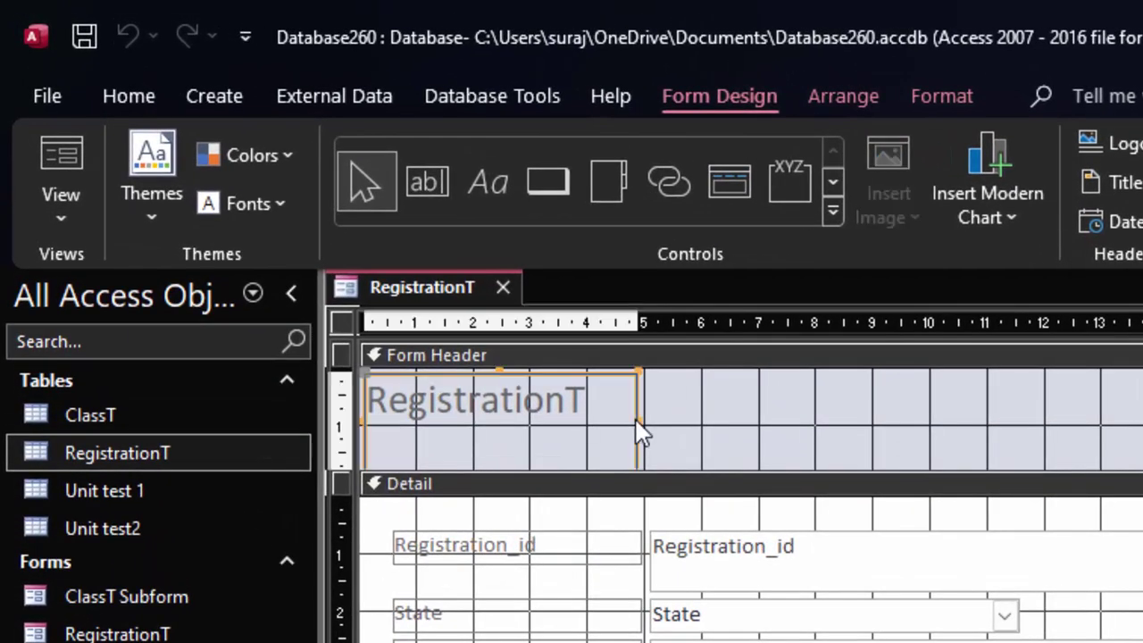
pyautogui.press('Delete')
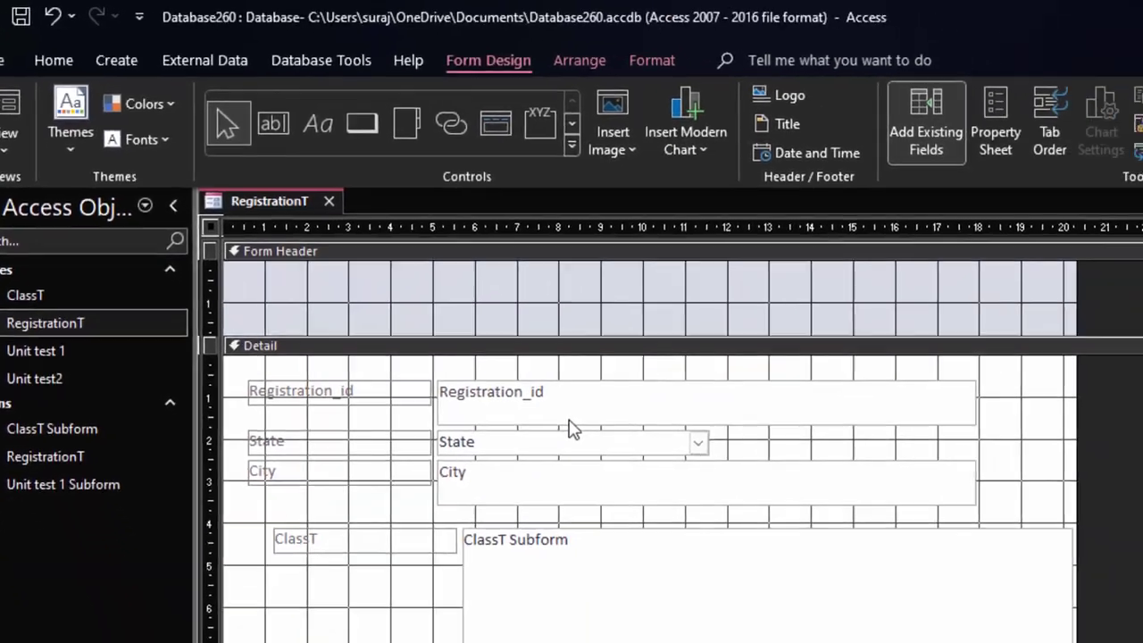
pyautogui.click(487, 366)
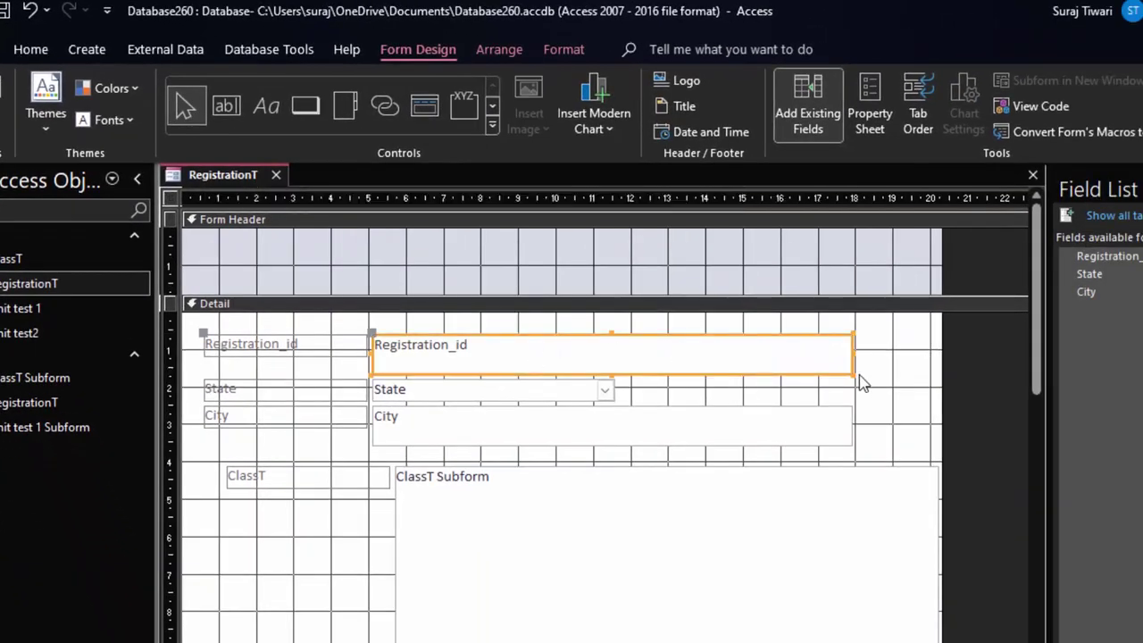
pyautogui.moveTo(855, 374); pyautogui.dragTo(527, 356)
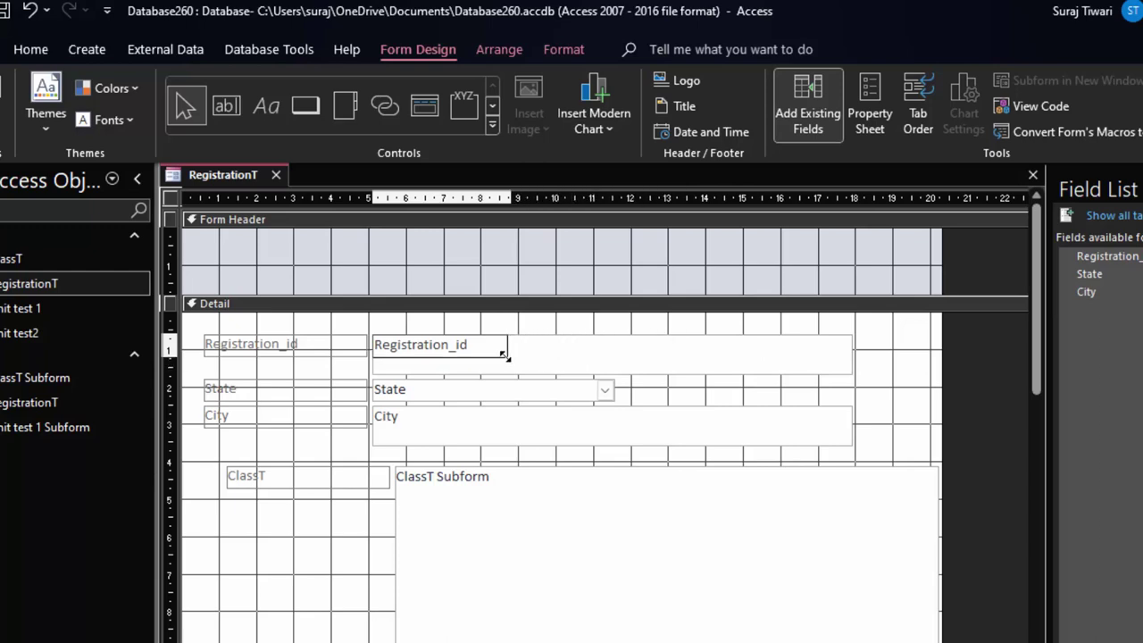
pyautogui.moveTo(527, 356); pyautogui.dragTo(503, 357)
pyautogui.click(326, 351)
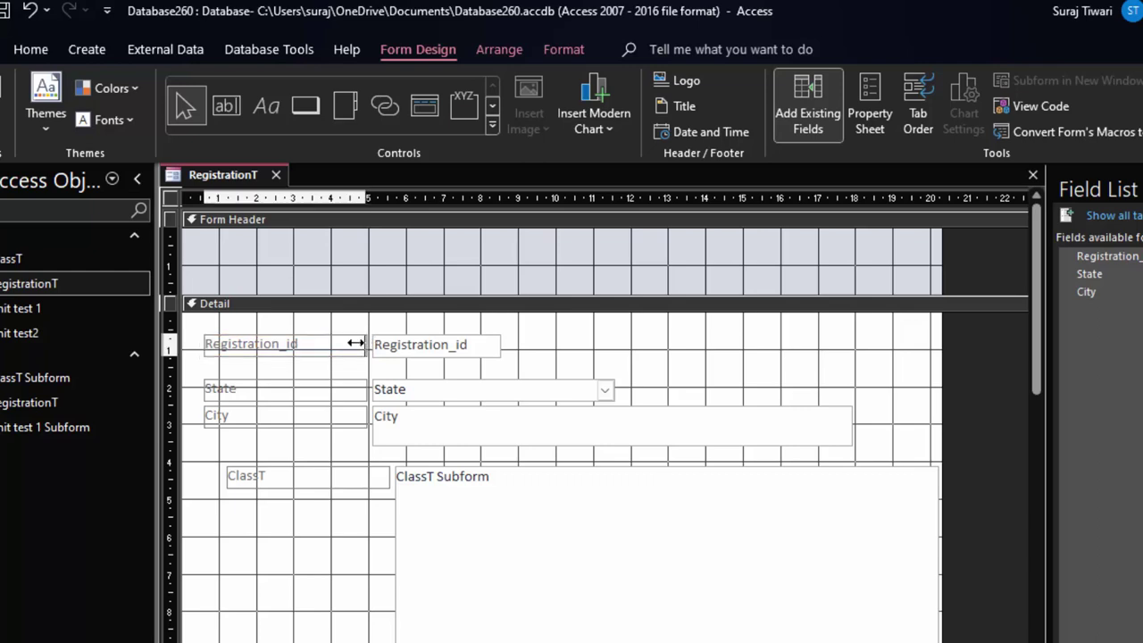
pyautogui.moveTo(364, 343)
pyautogui.mouseDown()
pyautogui.moveTo(318, 343)
pyautogui.moveTo(350, 348)
pyautogui.mouseUp()
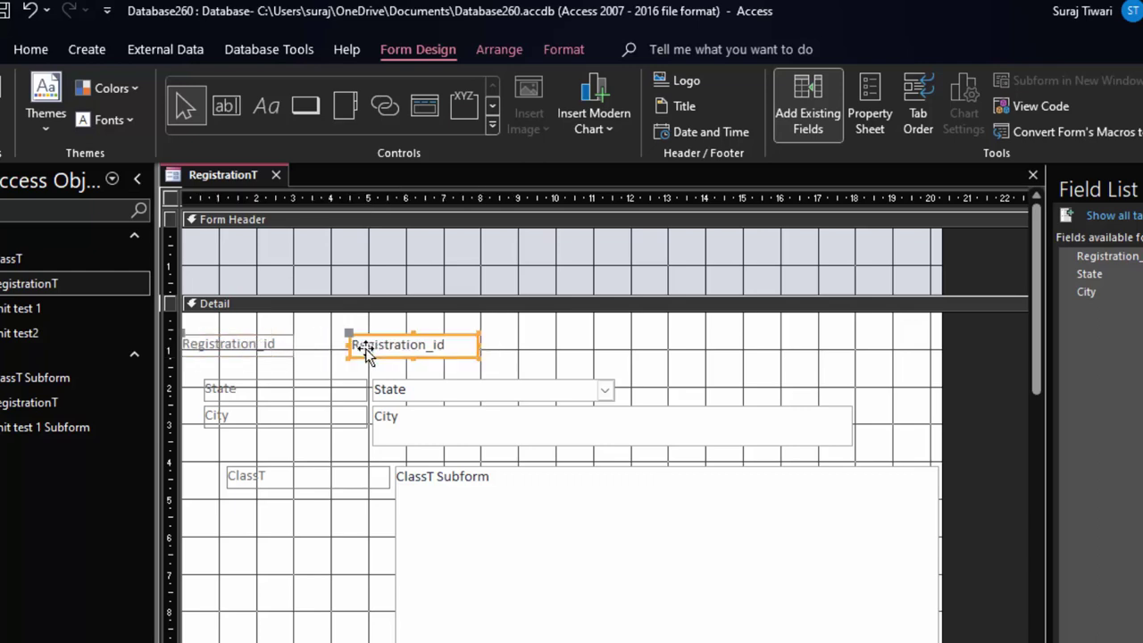
# Narrow the City and State boxes and shift the Registration_id controls right
pyautogui.click(542, 473)
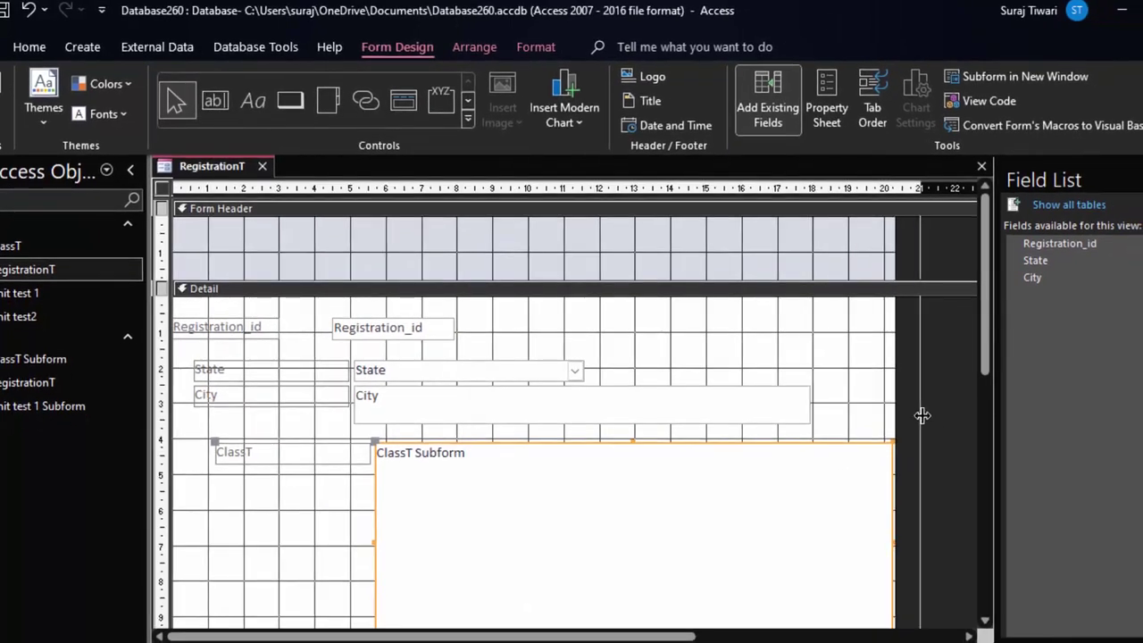
pyautogui.moveTo(922, 415); pyautogui.dragTo(937, 419)
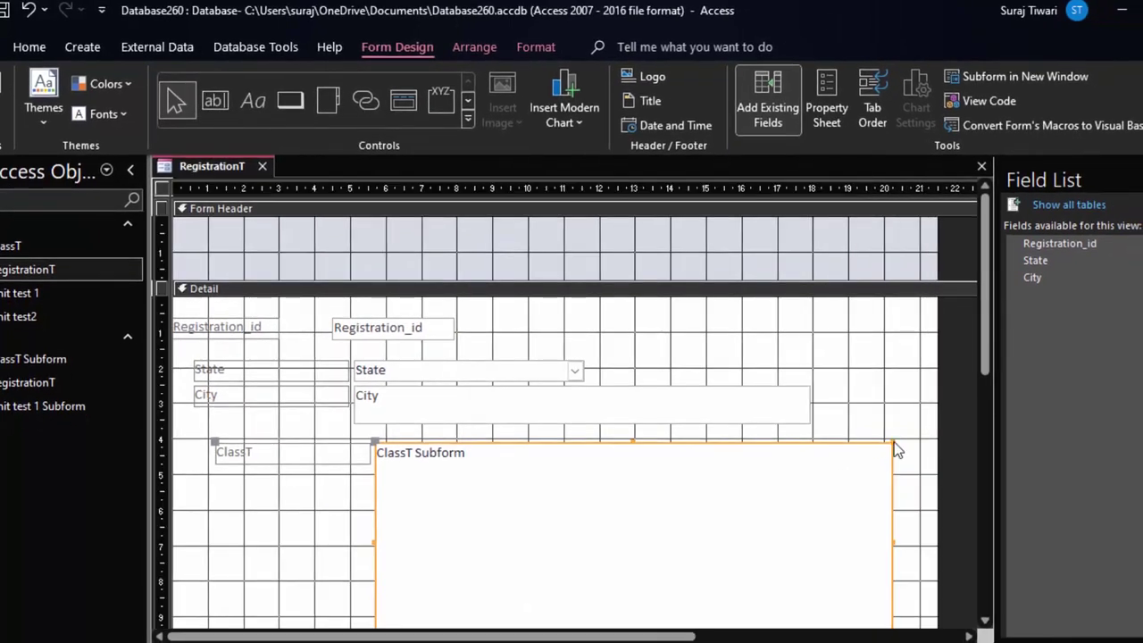
pyautogui.click(726, 404)
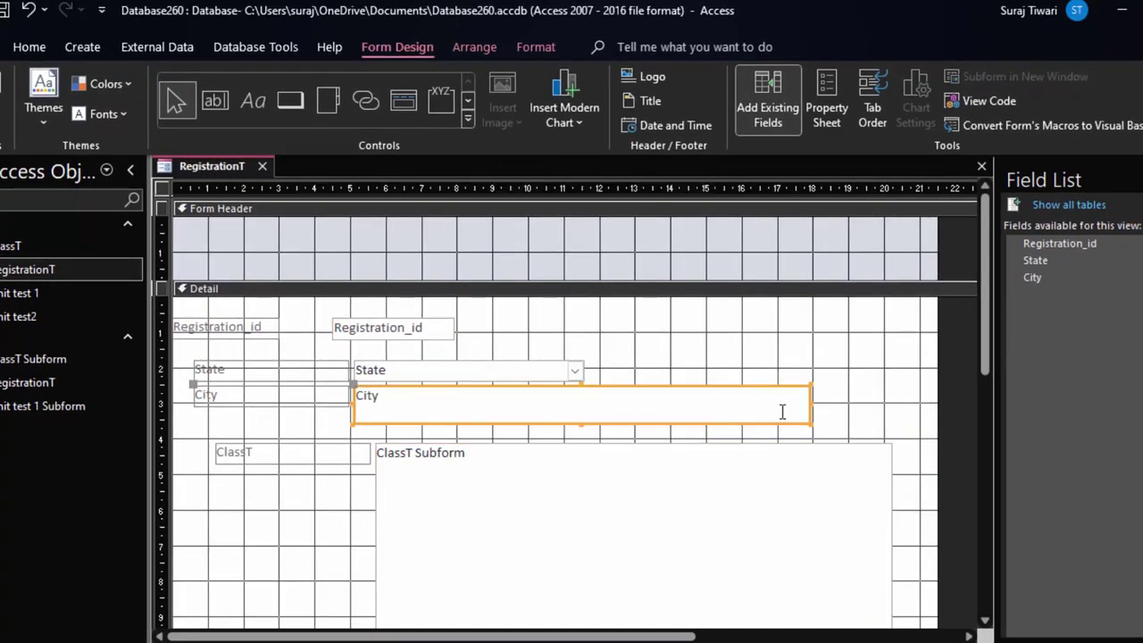
pyautogui.moveTo(810, 400); pyautogui.dragTo(486, 397)
pyautogui.click(578, 370)
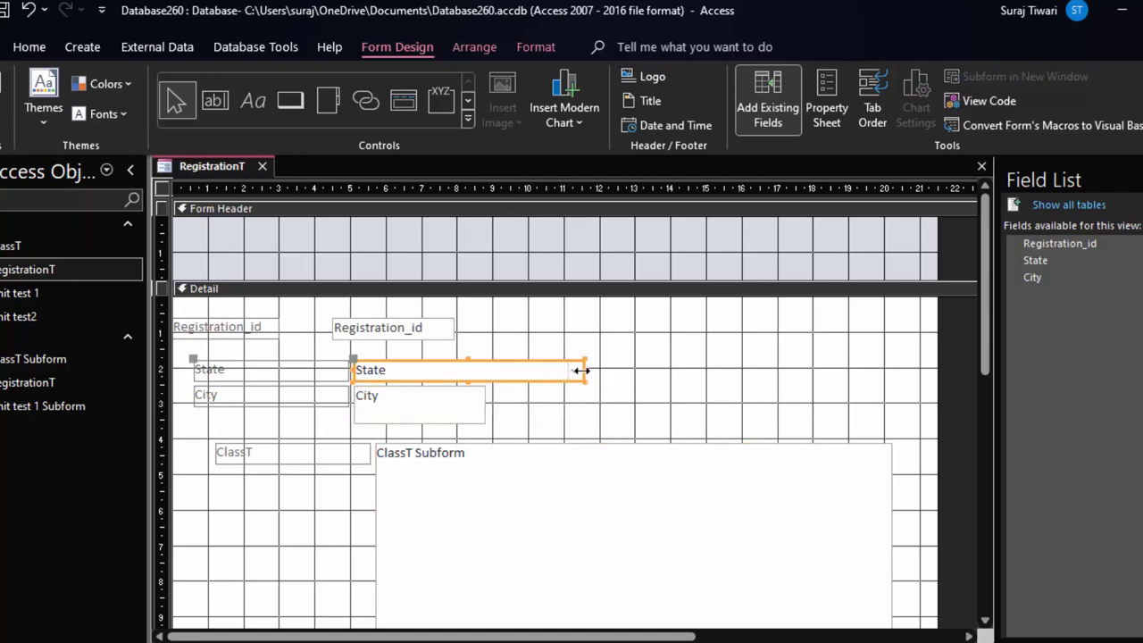
pyautogui.moveTo(581, 370); pyautogui.dragTo(463, 369)
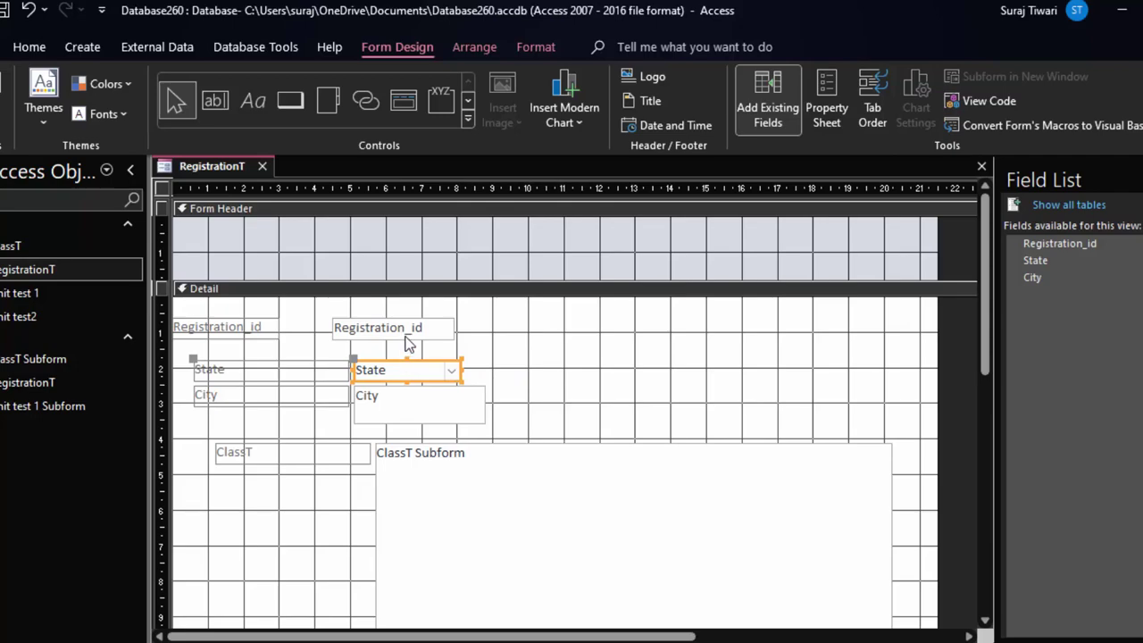
pyautogui.moveTo(406, 338); pyautogui.dragTo(438, 335)
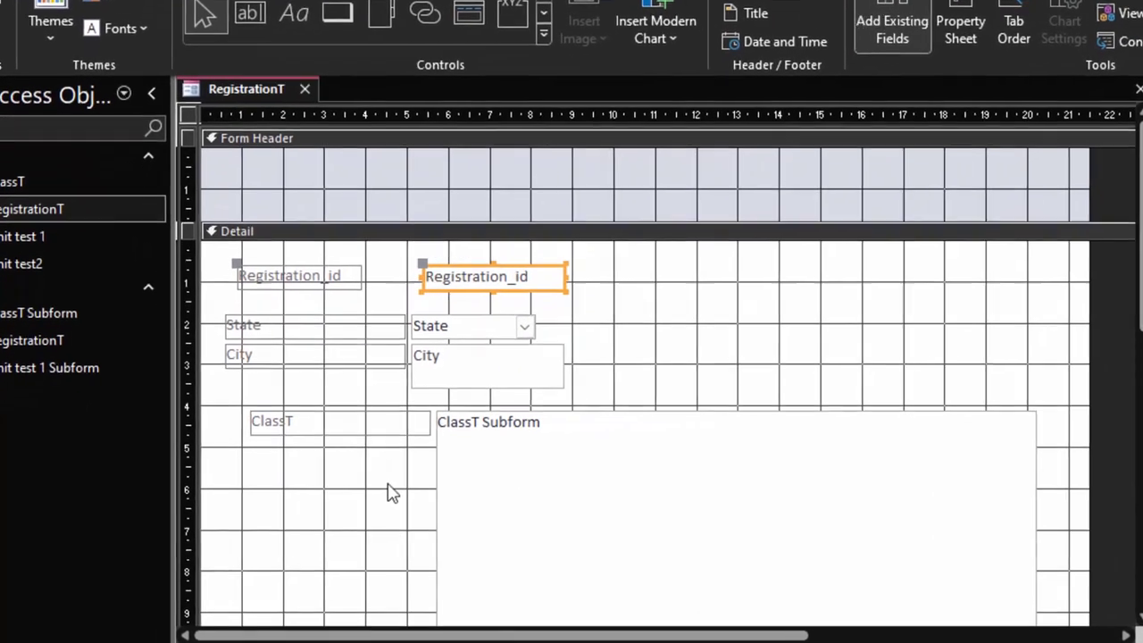
pyautogui.hotkey('ctrl', 'a')
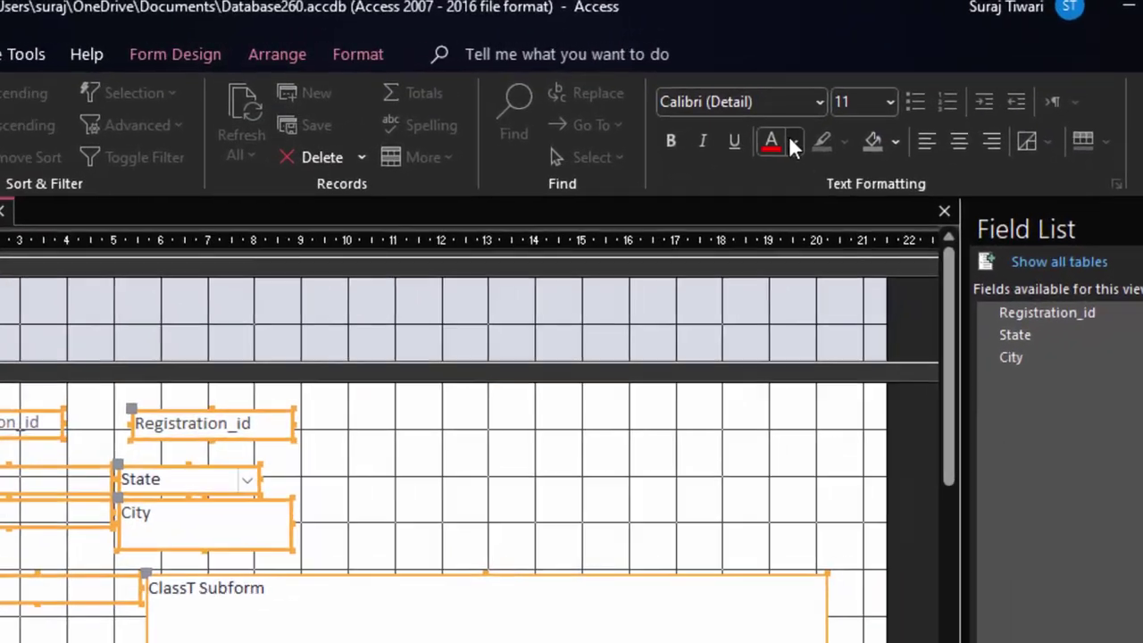
# Make all control text black and fill the Detail section light peach
pyautogui.click(875, 108)
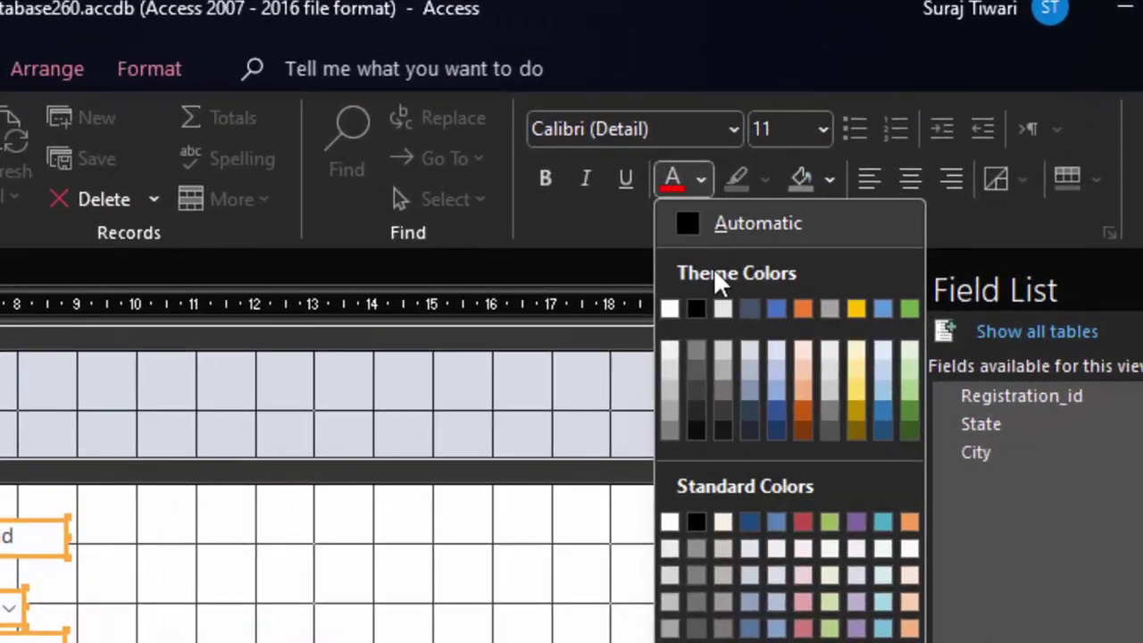
pyautogui.click(693, 311)
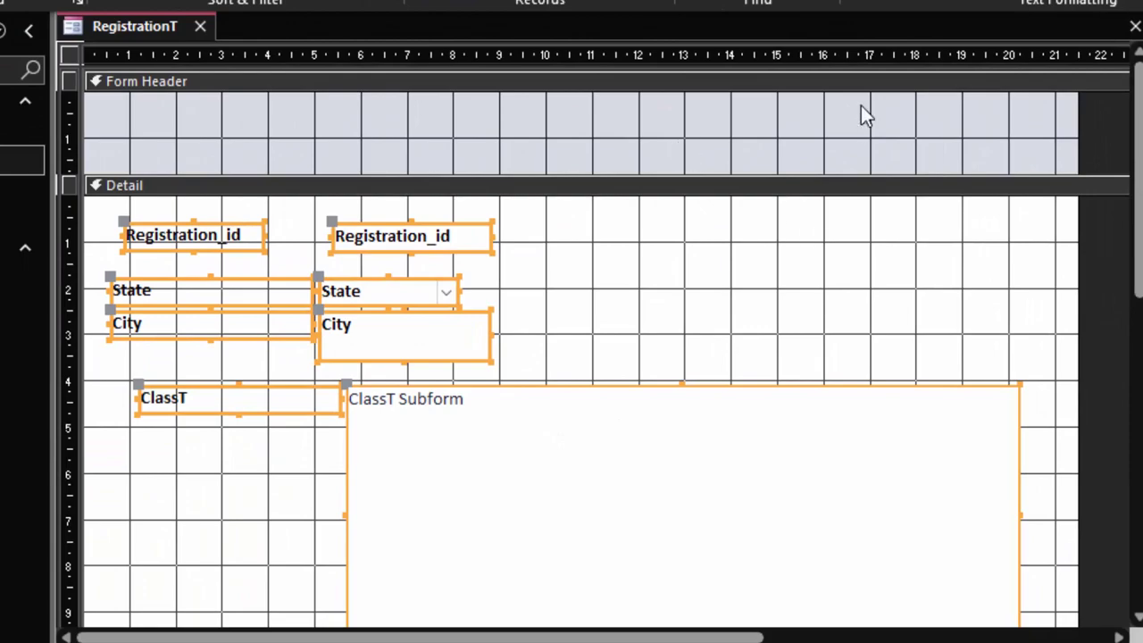
pyautogui.click(689, 239)
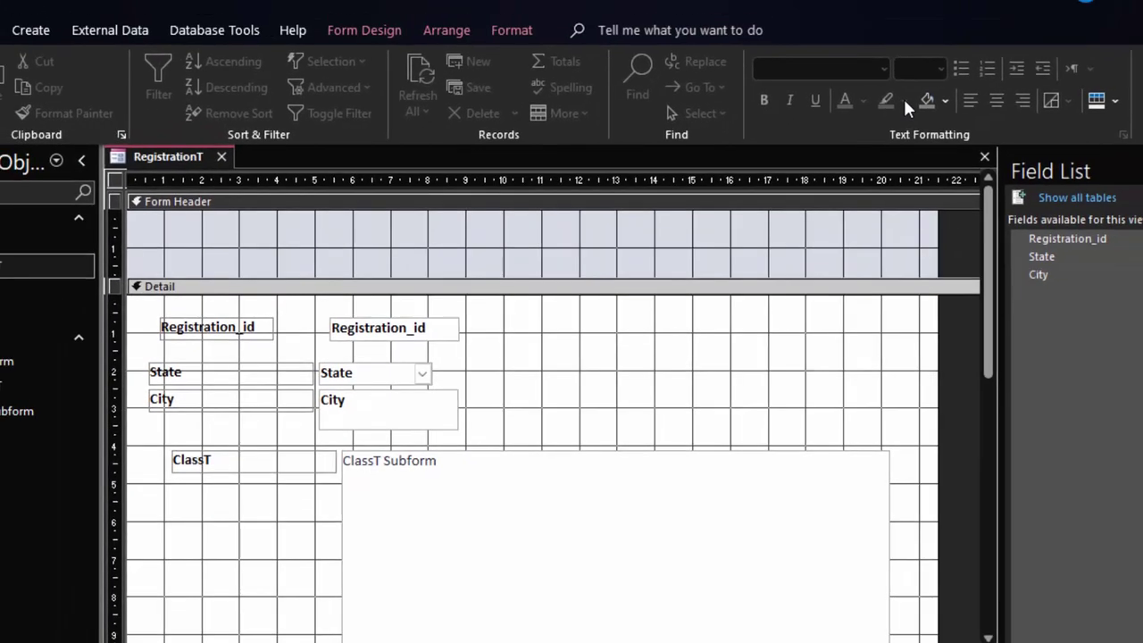
pyautogui.click(946, 100)
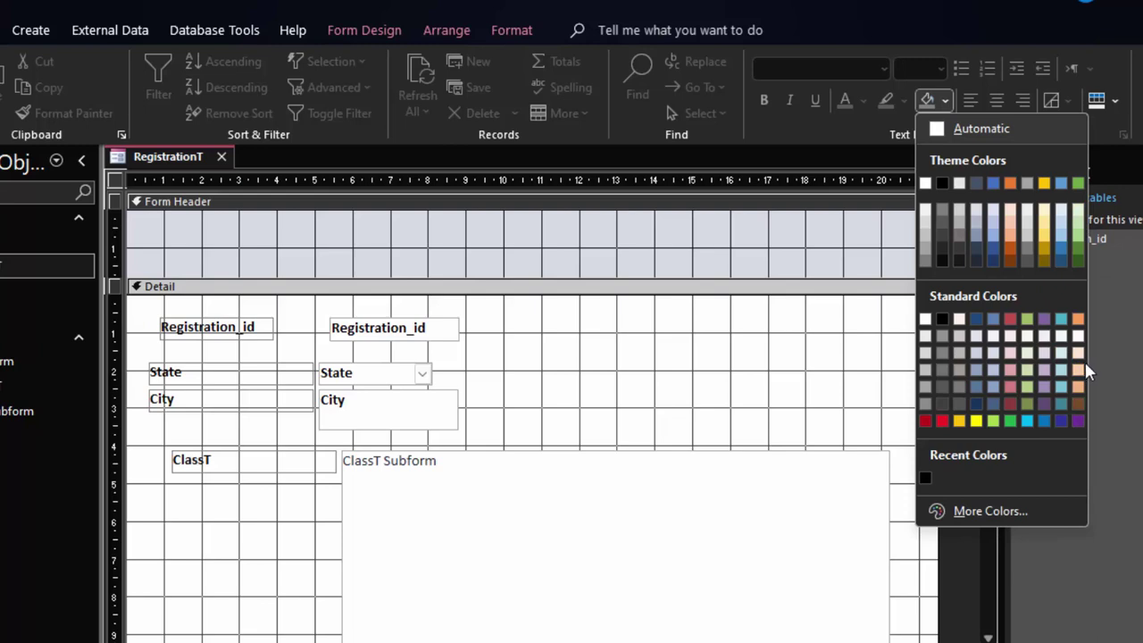
pyautogui.click(1078, 373)
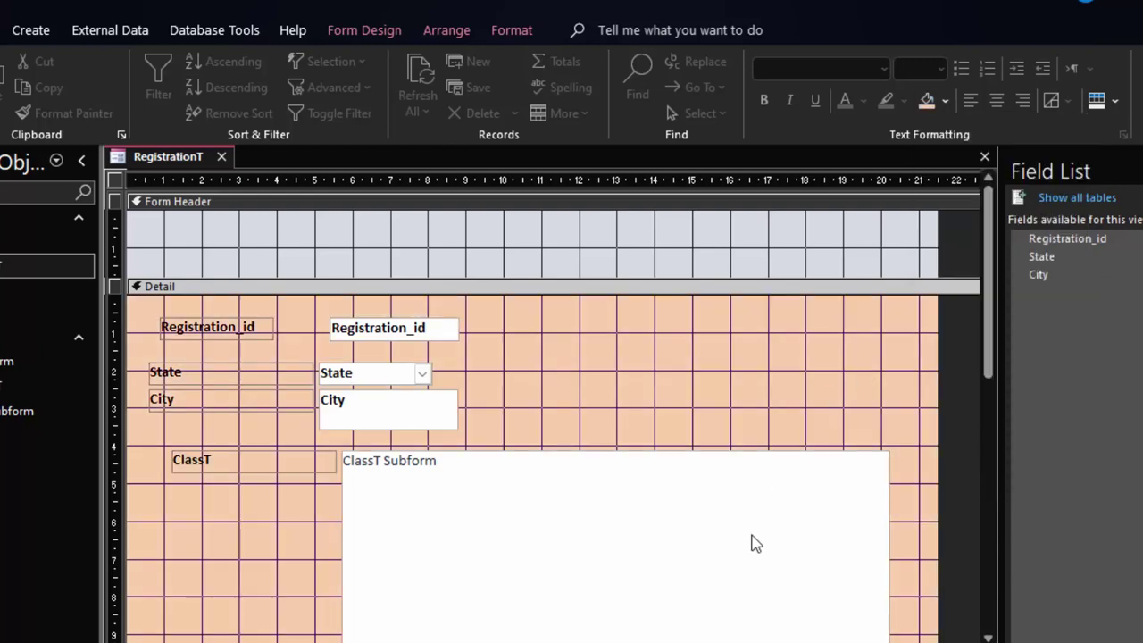
pyautogui.click(281, 260)
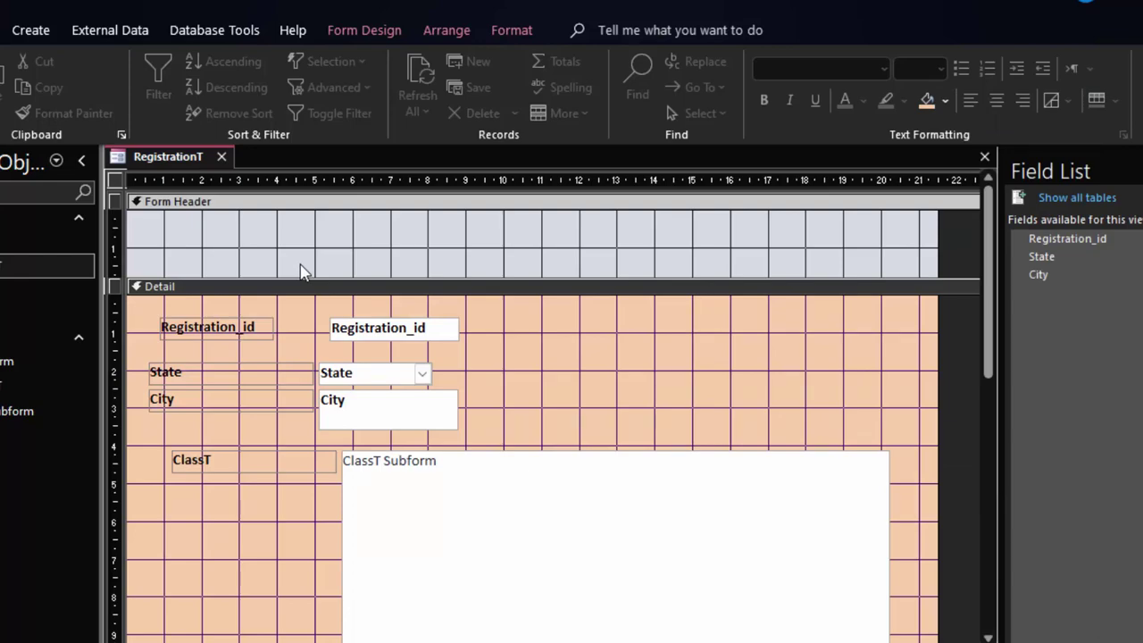
pyautogui.click(364, 30)
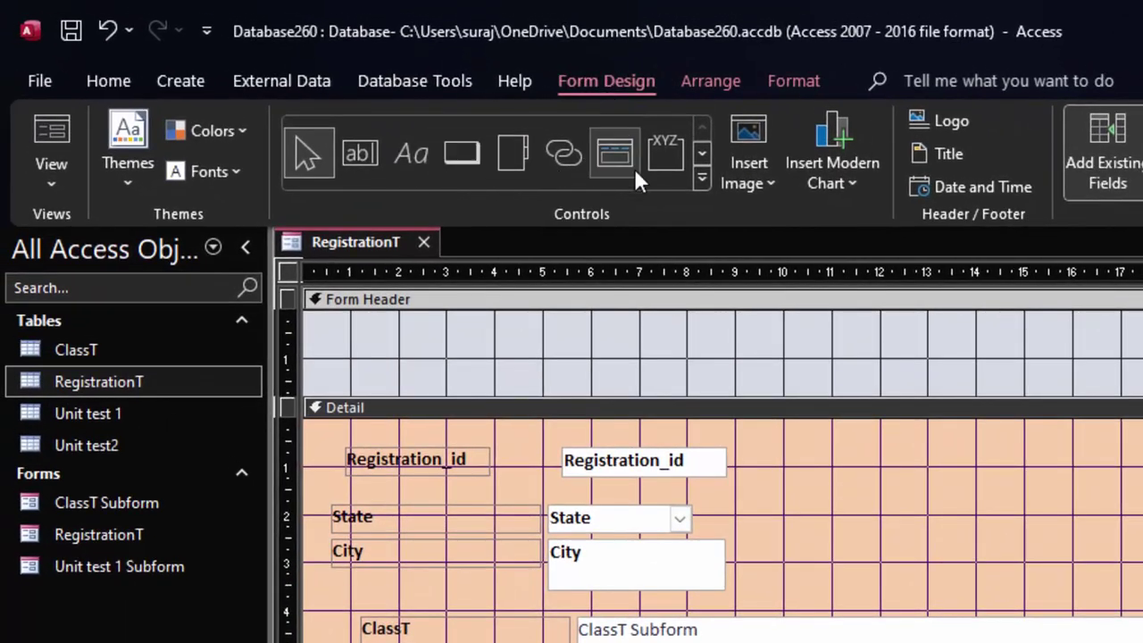
# Draw a find-a-record combo box in the Form Header listing Registration_id, labelled Registration_id
pyautogui.click(703, 177)
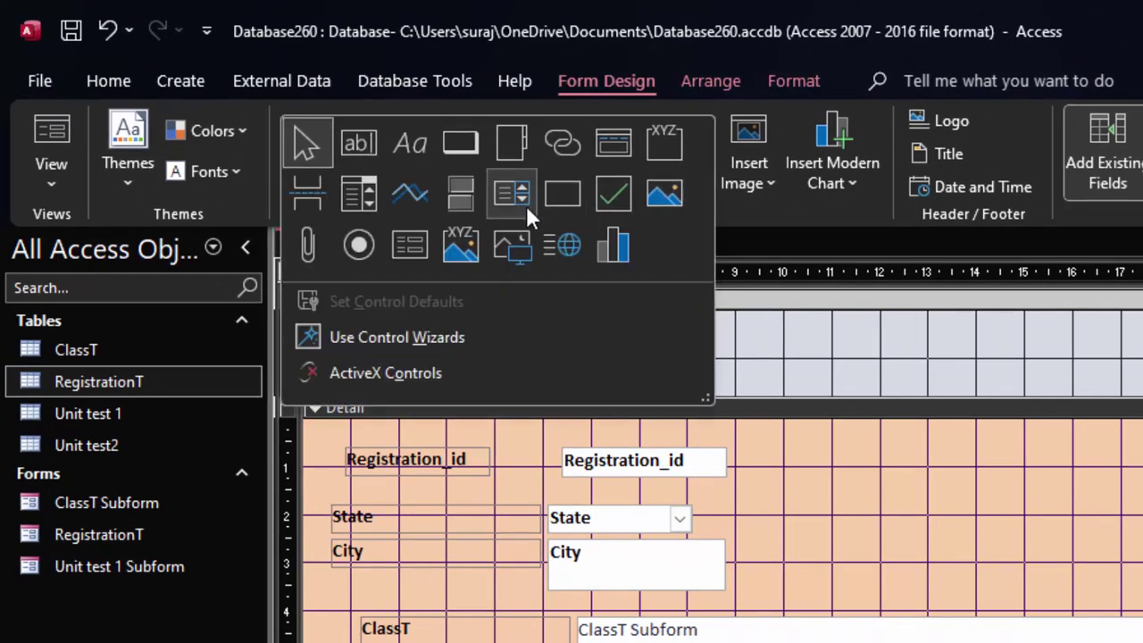
pyautogui.click(357, 202)
pyautogui.moveTo(635, 324); pyautogui.dragTo(818, 357)
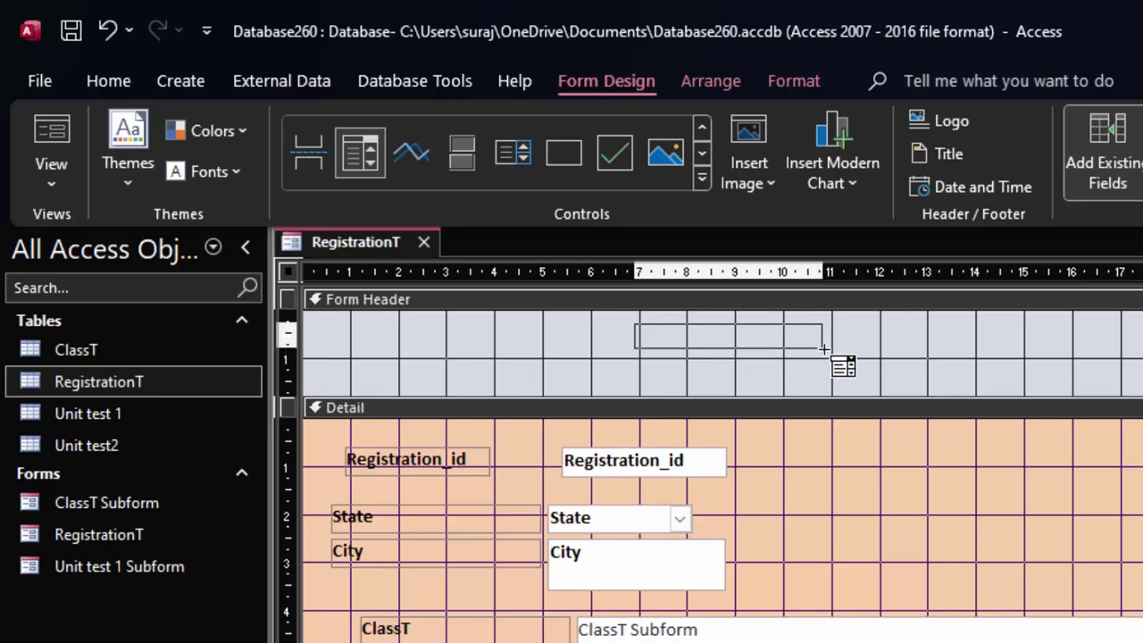
pyautogui.click(773, 386)
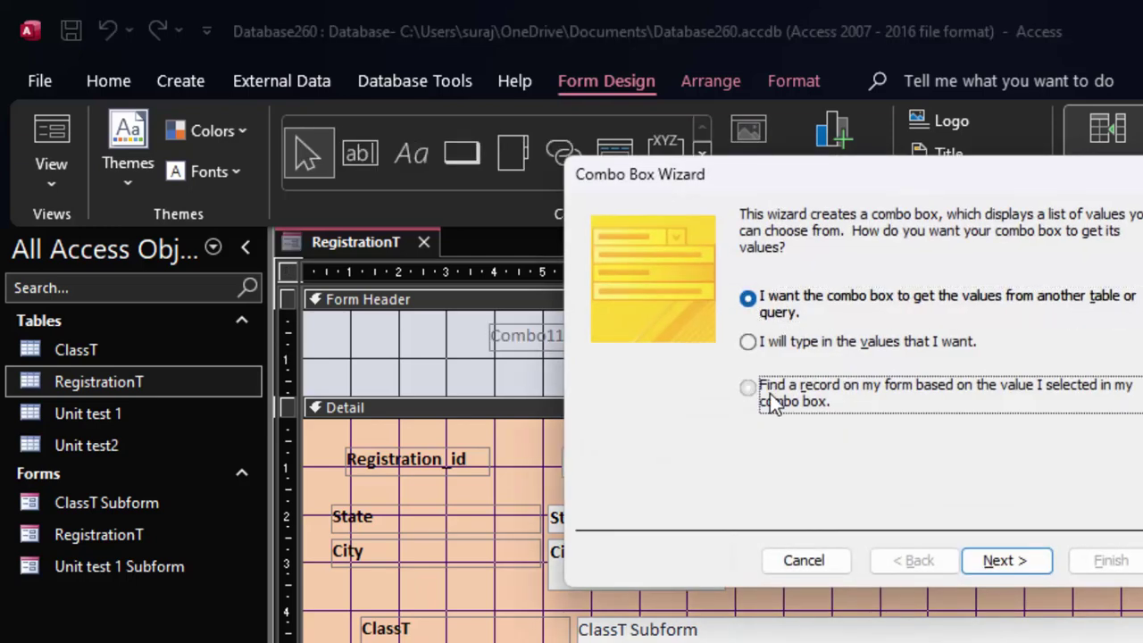
pyautogui.click(1041, 560)
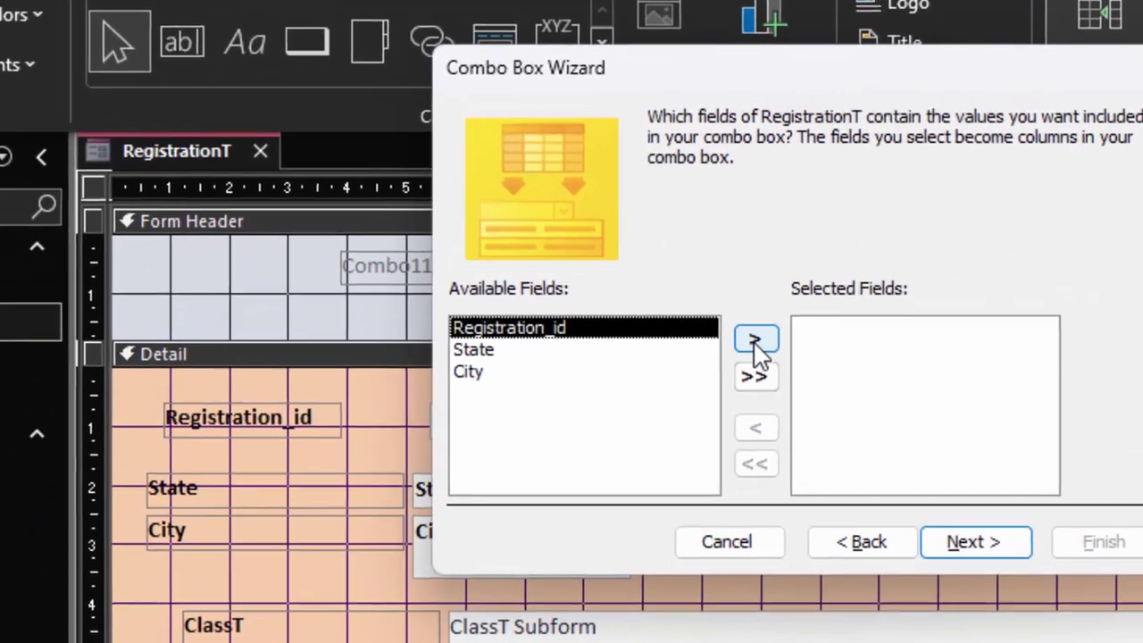
pyautogui.click(825, 396)
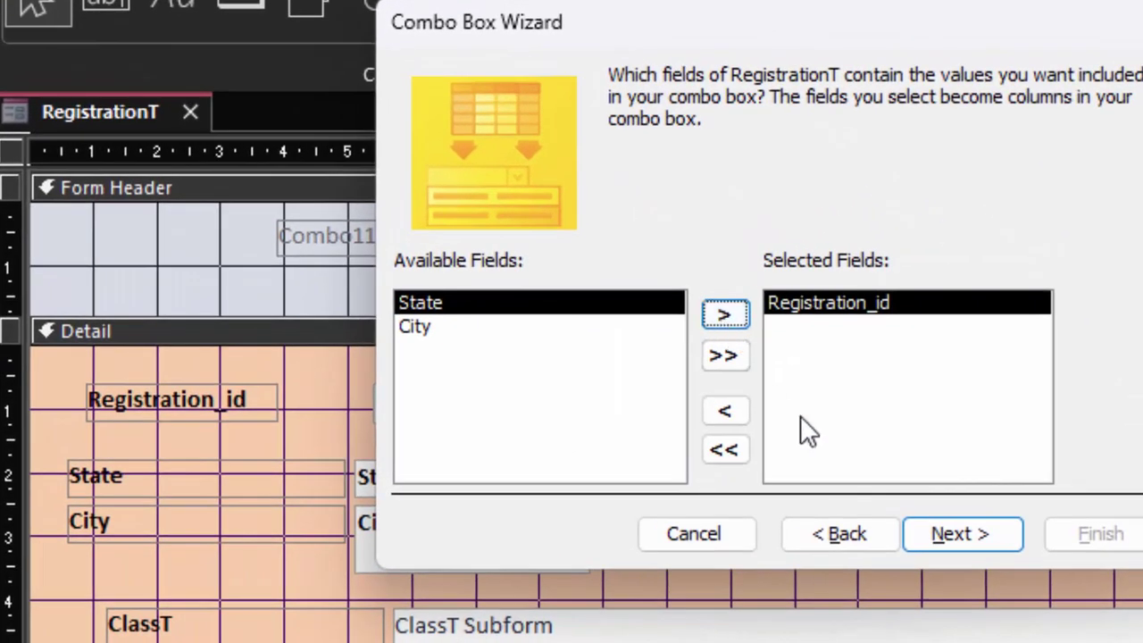
pyautogui.click(955, 536)
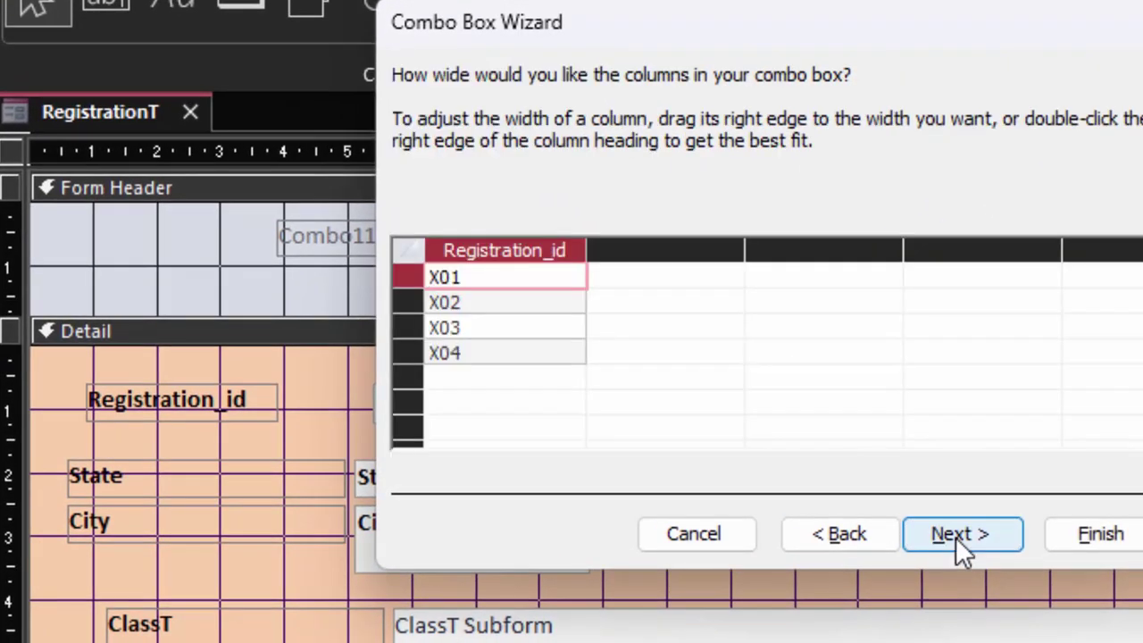
pyautogui.click(955, 536)
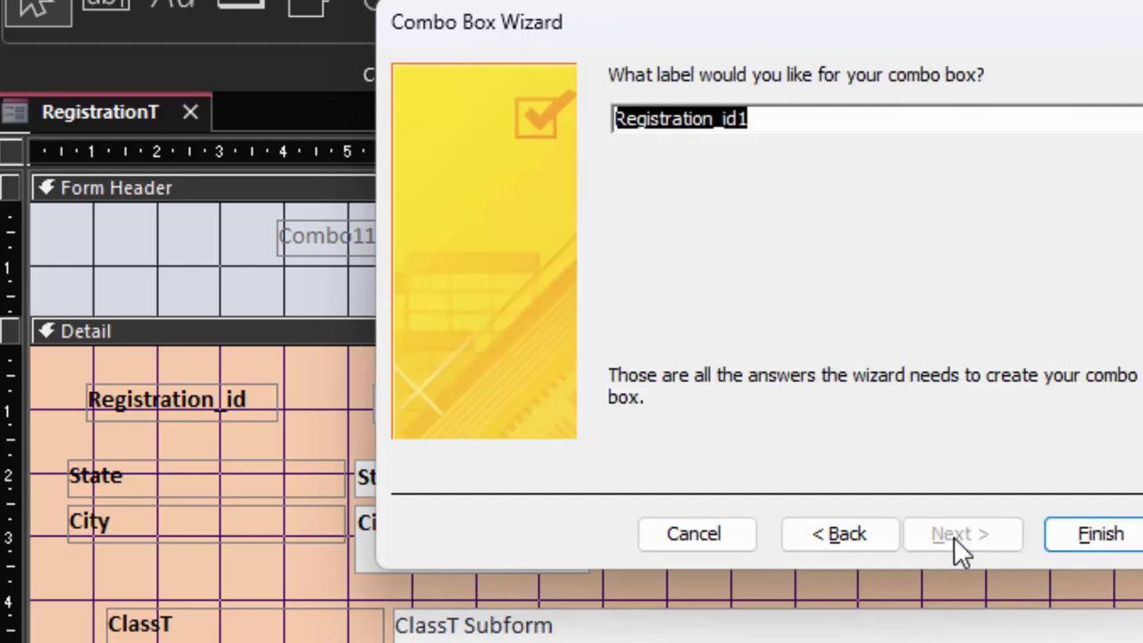
pyautogui.click(772, 118)
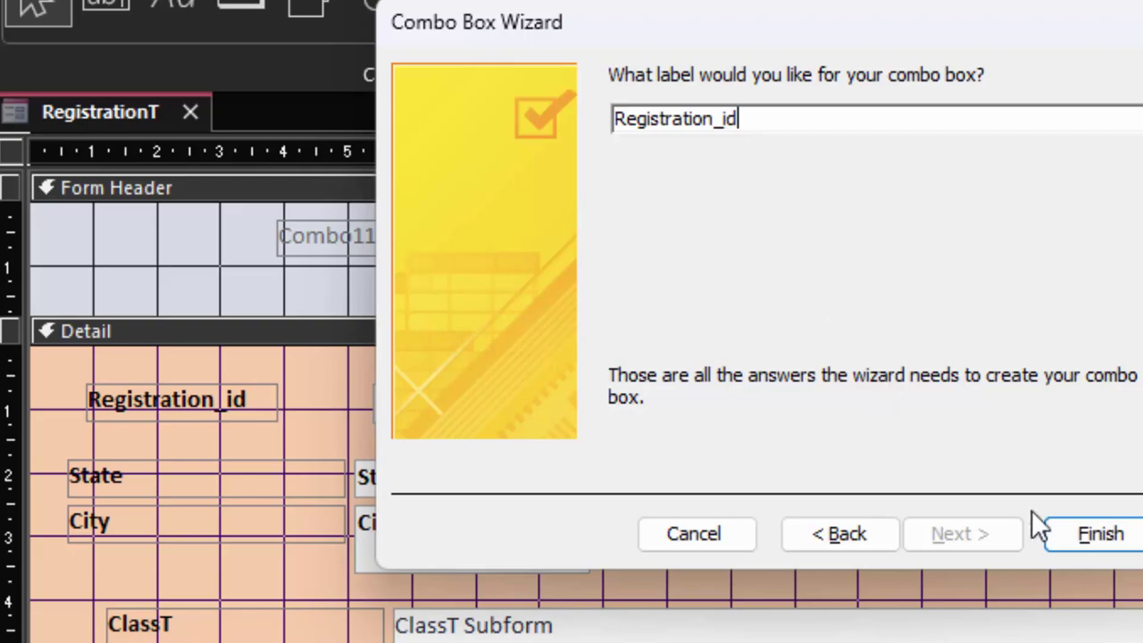
pyautogui.click(1103, 535)
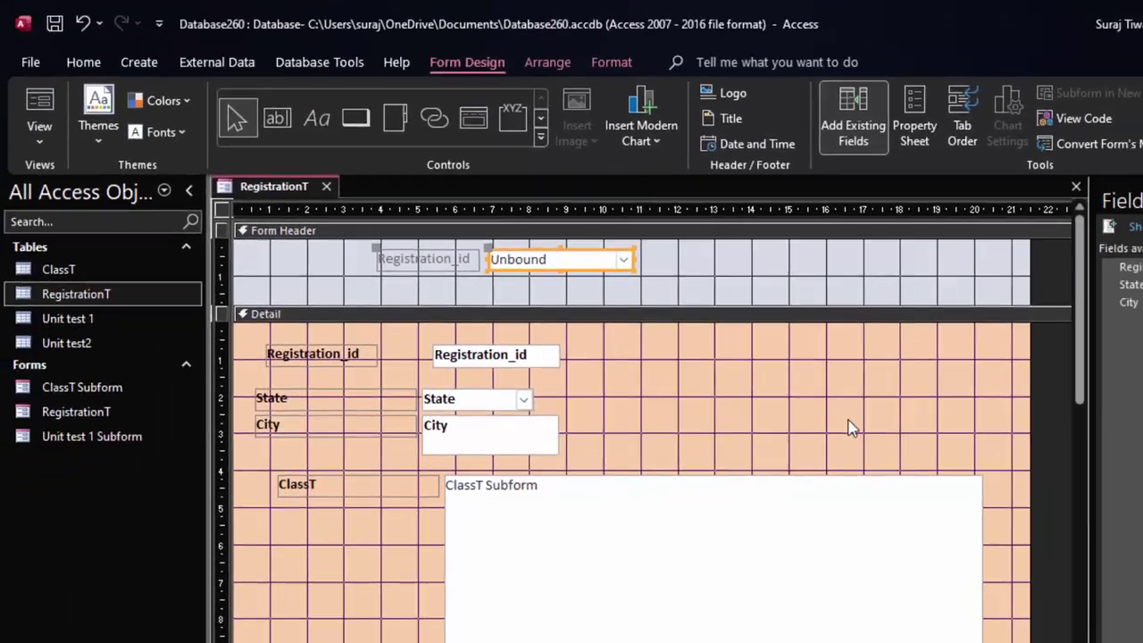
# Make the header Registration_id drop-down and its label bold
pyautogui.moveTo(652, 286); pyautogui.dragTo(357, 242)
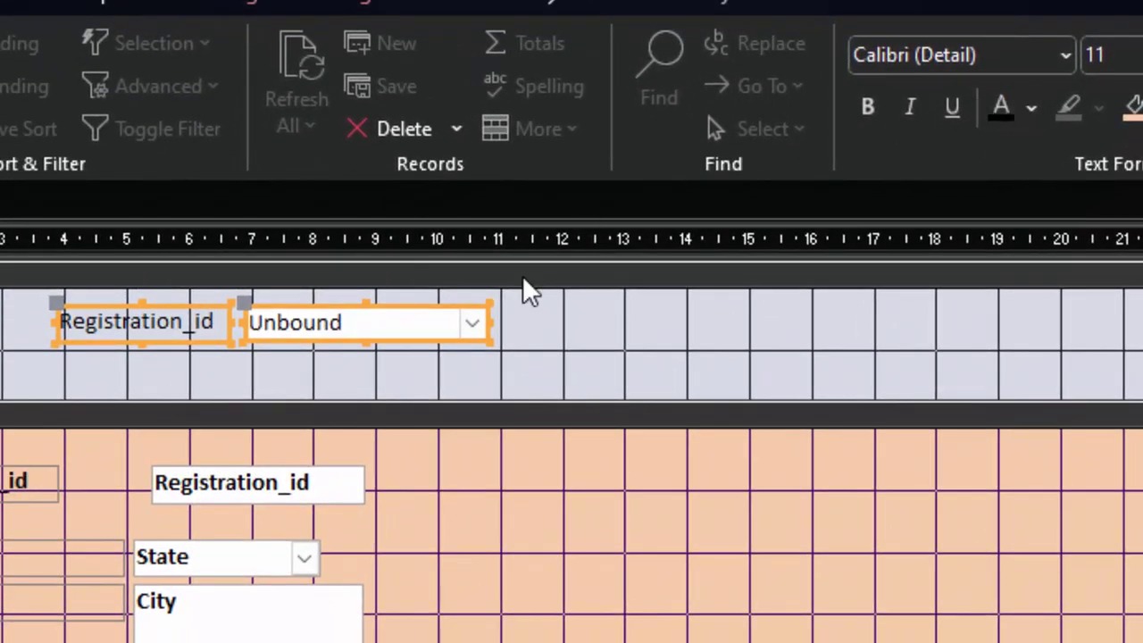
pyautogui.click(866, 107)
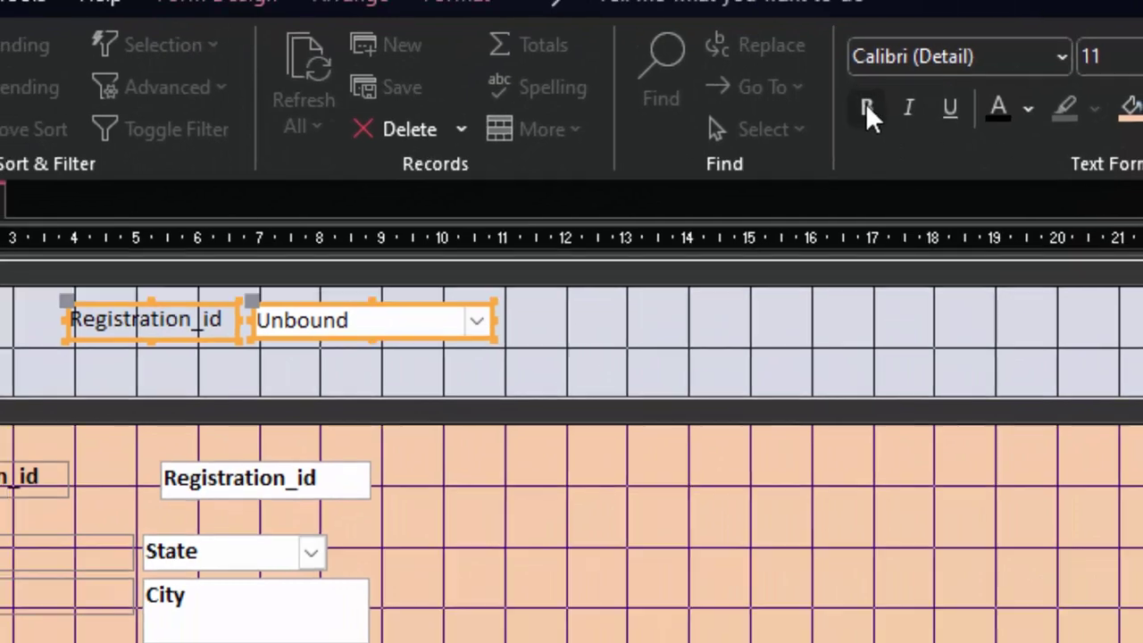
pyautogui.click(804, 260)
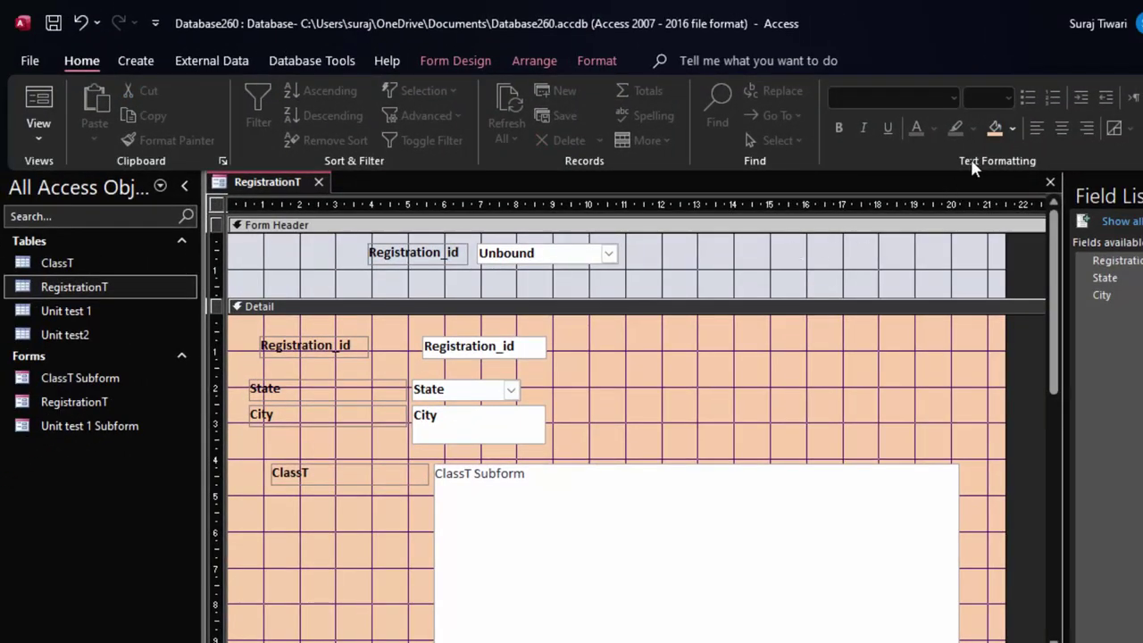
# Fill the Form Header light yellow and switch to Form view, showing record X01
pyautogui.click(1013, 130)
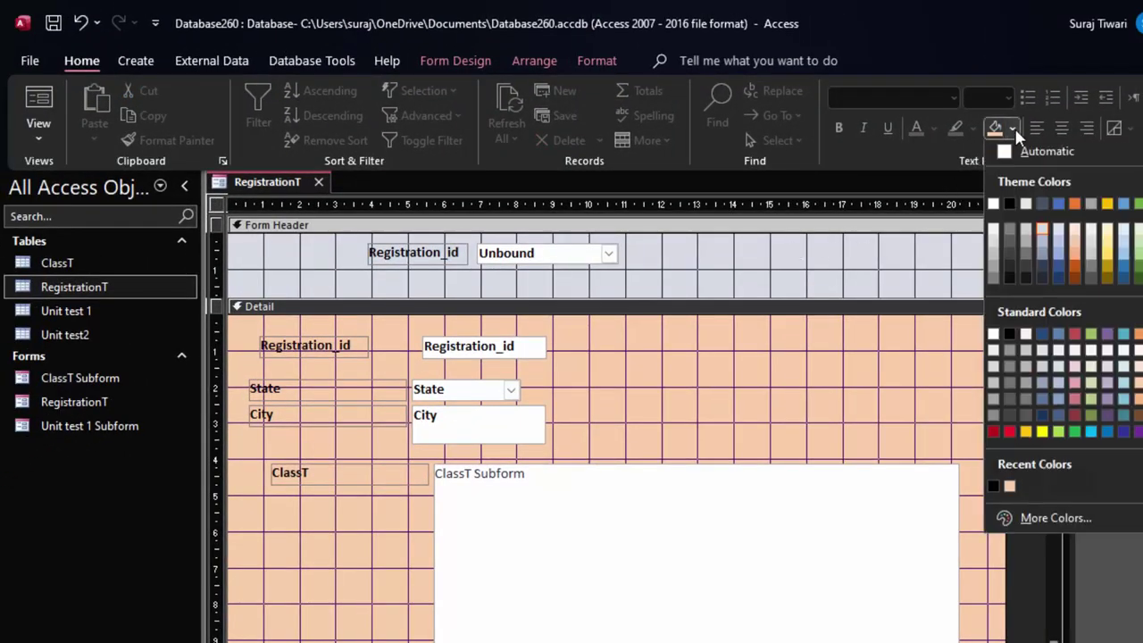
pyautogui.click(1107, 250)
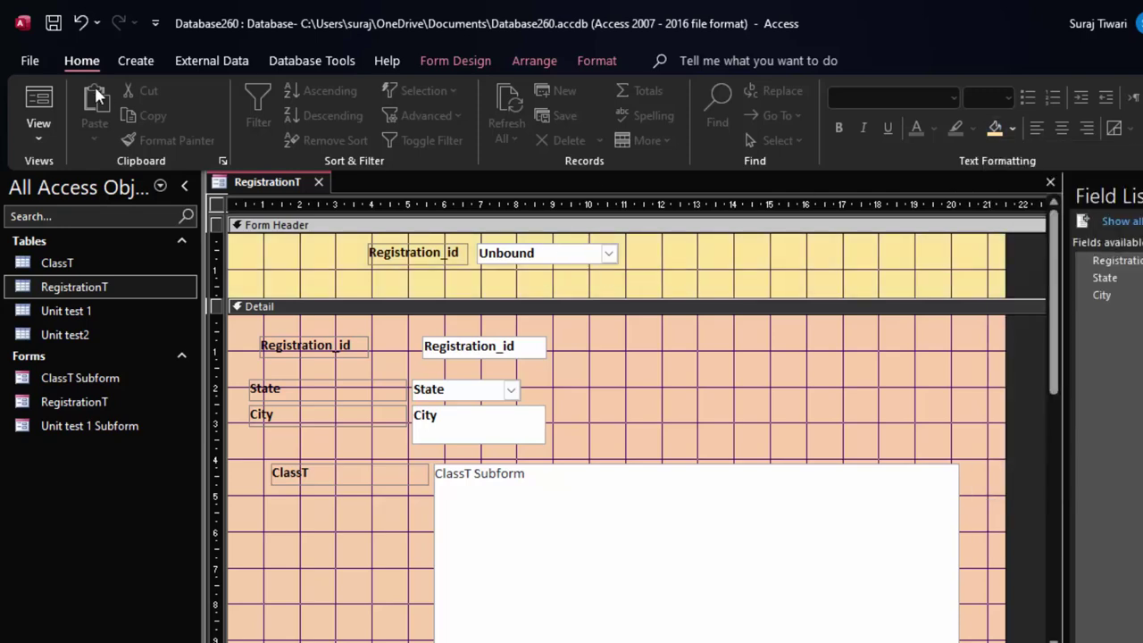
pyautogui.click(39, 105)
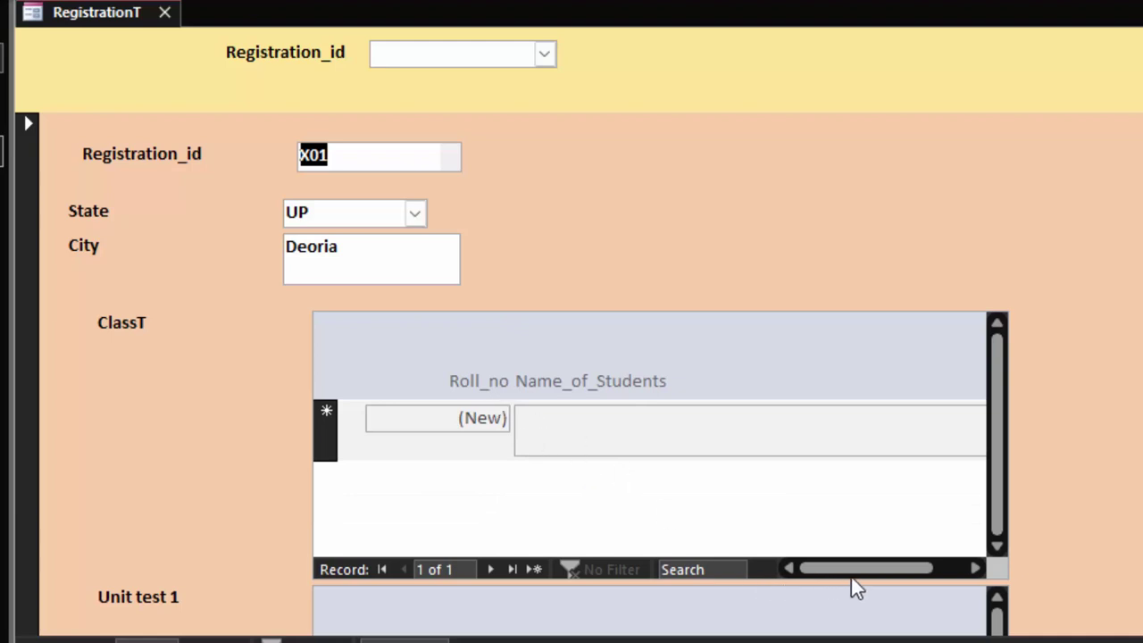
# Pick X03 in the header Registration_id lookup and scroll down to its Unit test 1 marks averaging 55
pyautogui.moveTo(857, 567); pyautogui.dragTo(888, 562)
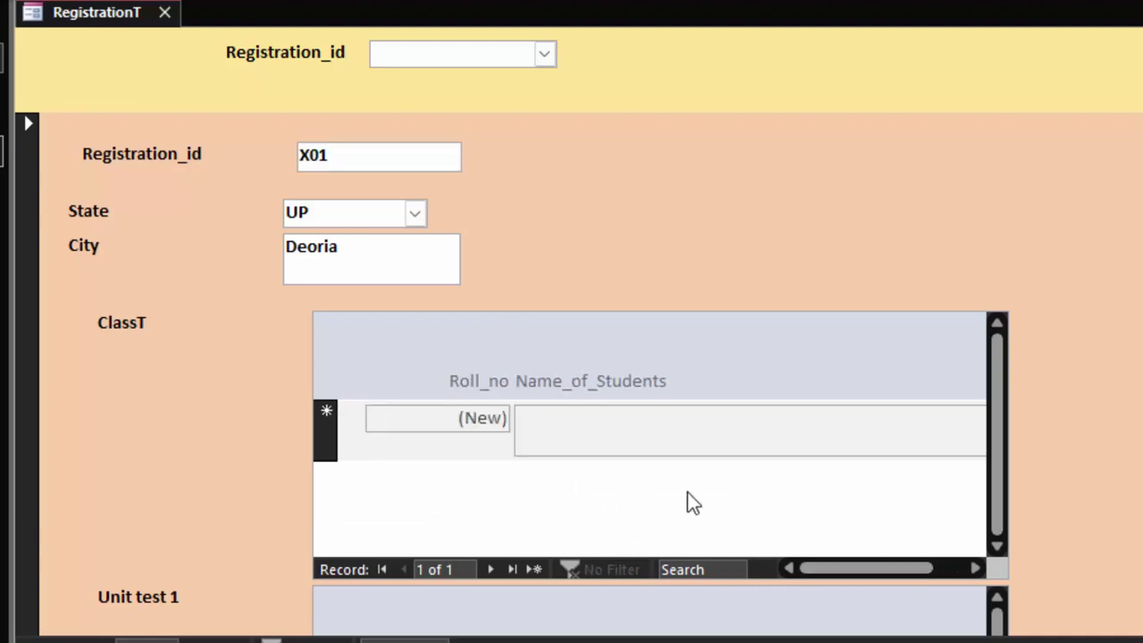
pyautogui.moveTo(996, 449); pyautogui.dragTo(999, 510)
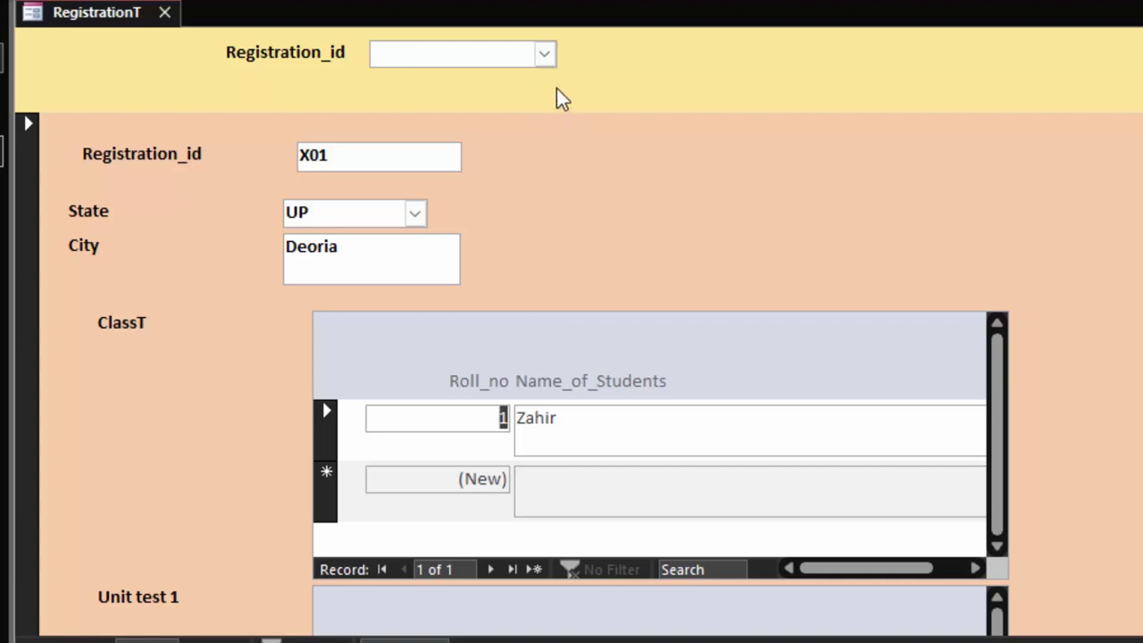
pyautogui.click(543, 54)
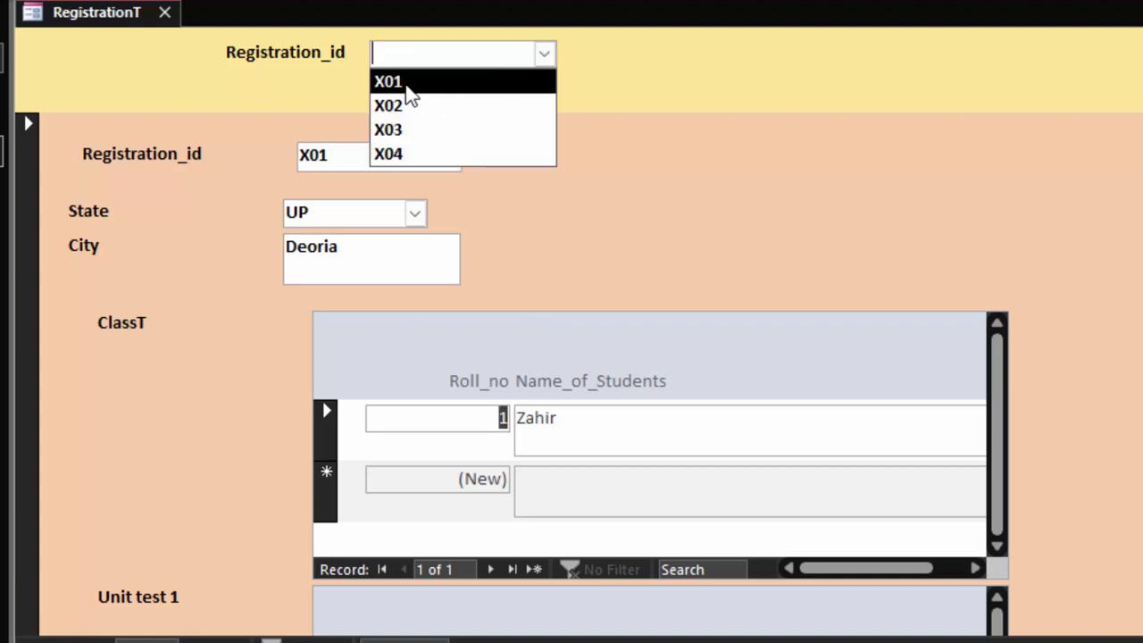
pyautogui.click(408, 87)
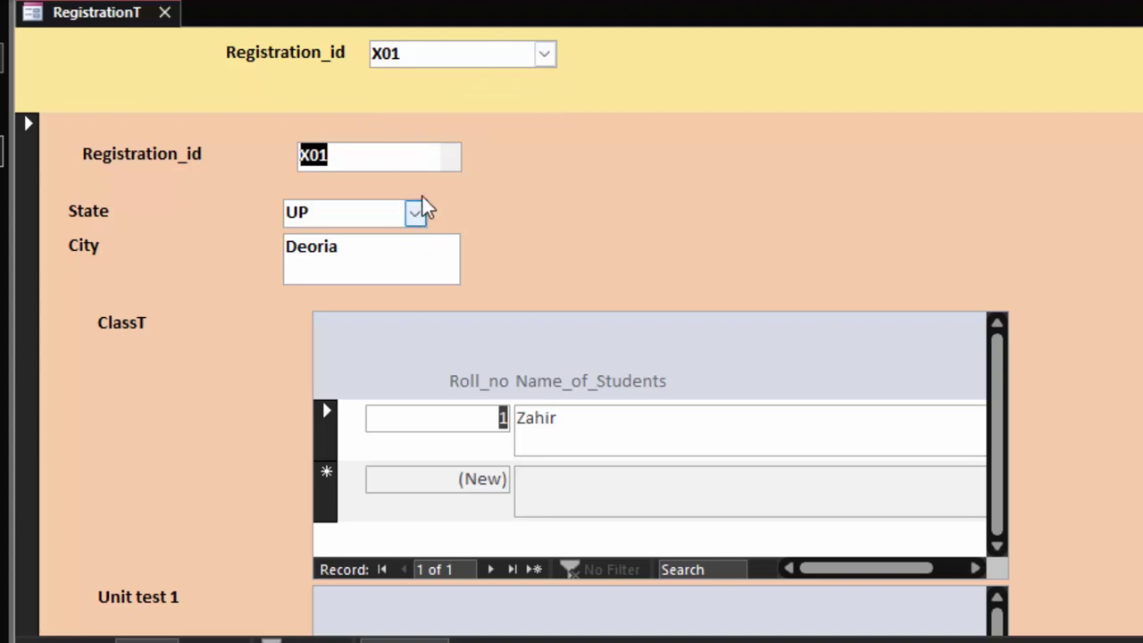
pyautogui.click(544, 55)
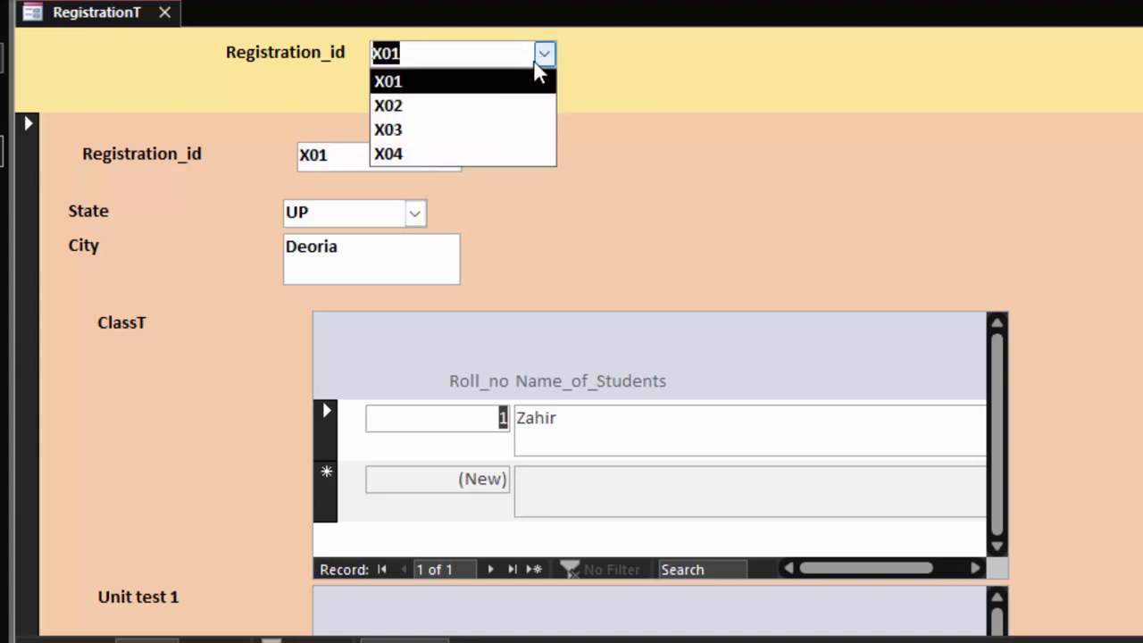
pyautogui.click(457, 133)
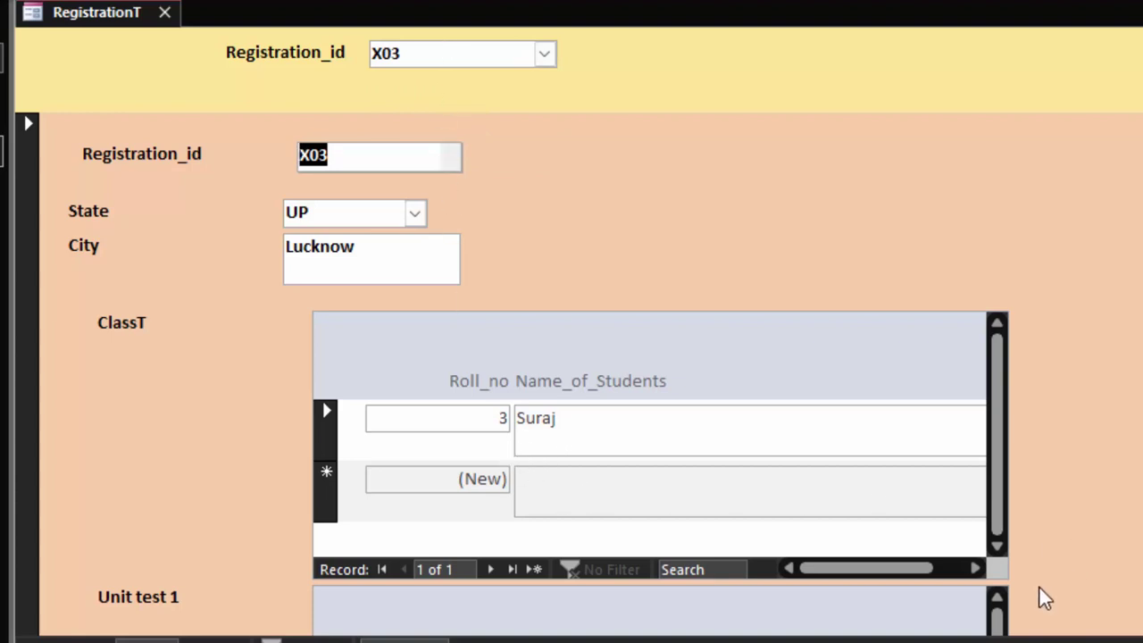
pyautogui.scroll(-2, 516, 375)
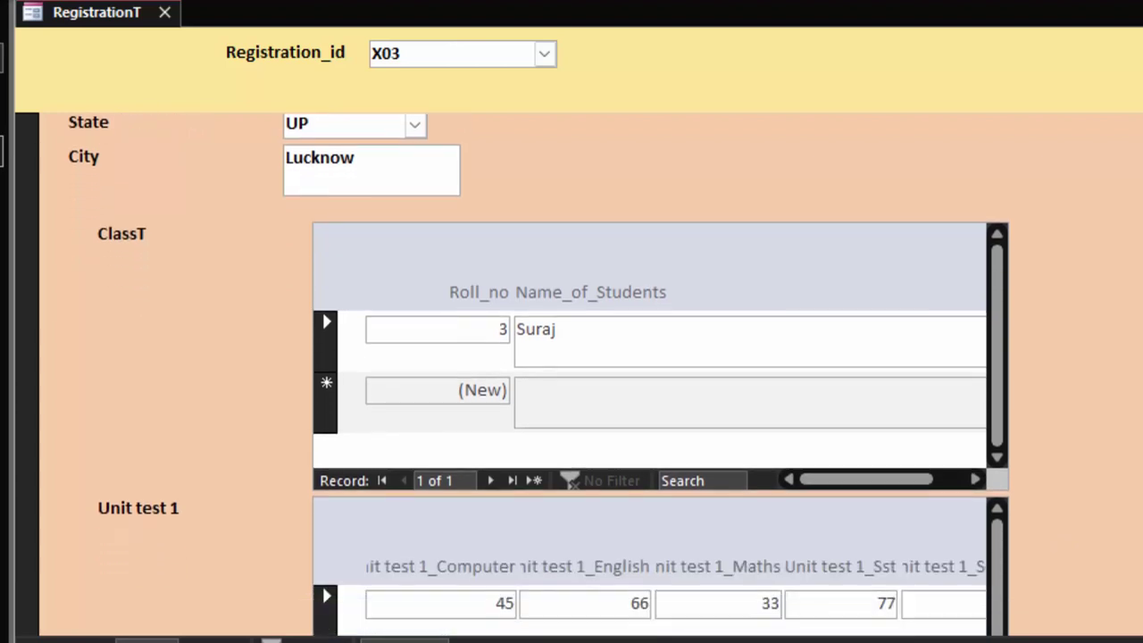
pyautogui.scroll(-2, 516, 375)
pyautogui.scroll(-1, 516, 375)
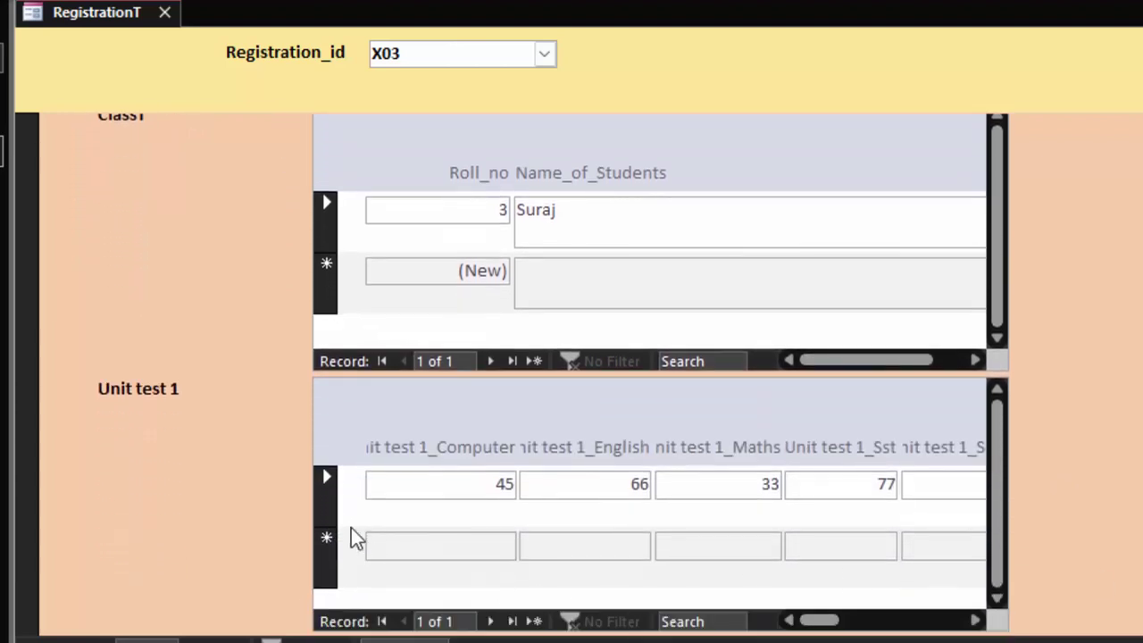
pyautogui.moveTo(823, 620)
pyautogui.mouseDown()
pyautogui.moveTo(913, 620)
pyautogui.moveTo(801, 622)
pyautogui.mouseUp()
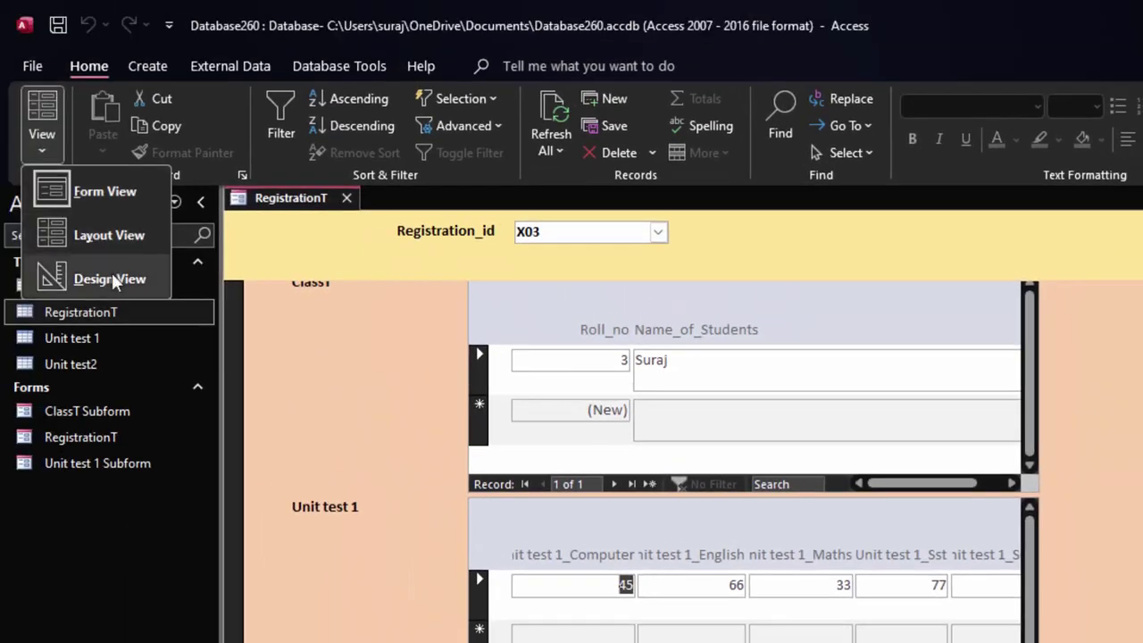
# Back in Design view, resize the ClassT subform's Roll_no and Name_of_Students headings
pyautogui.click(112, 277)
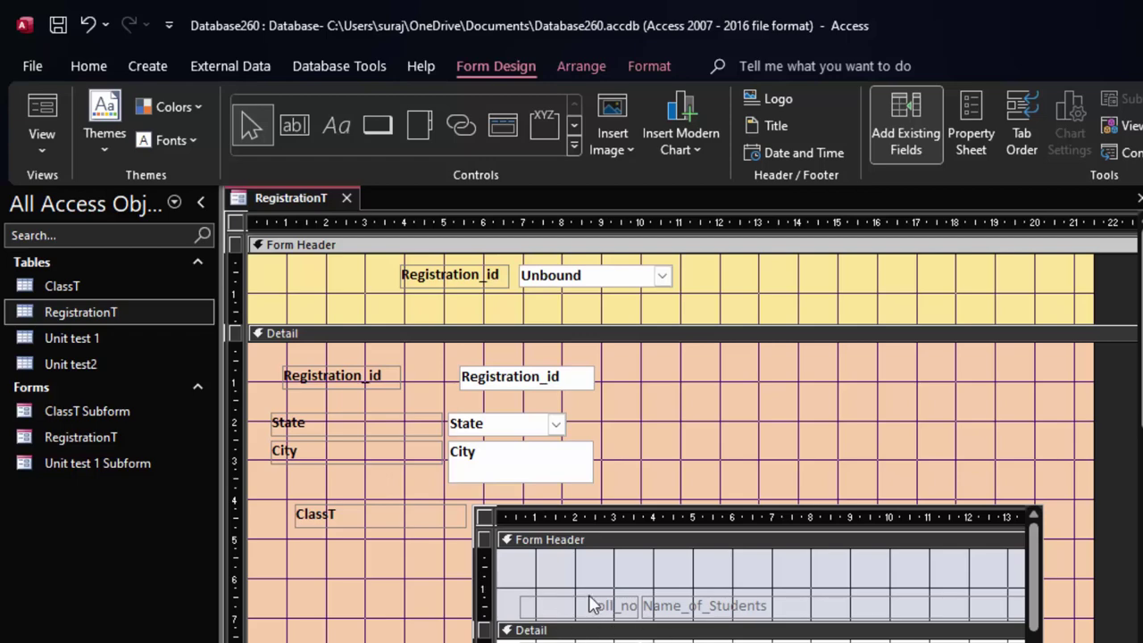
pyautogui.click(592, 604)
pyautogui.click(605, 607)
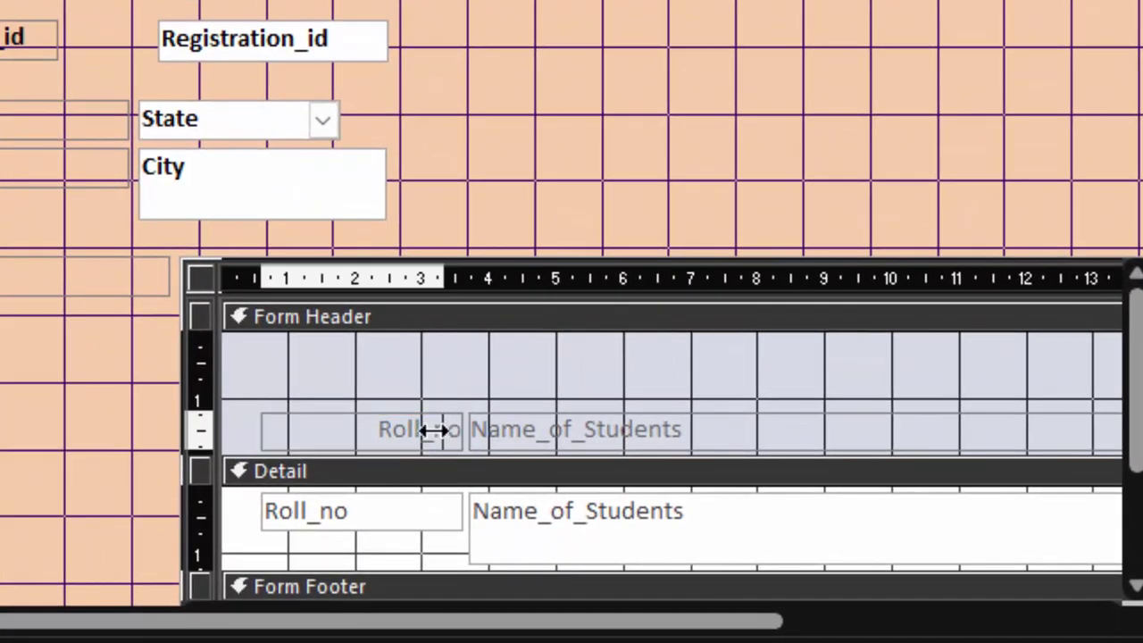
pyautogui.moveTo(435, 429); pyautogui.dragTo(391, 431)
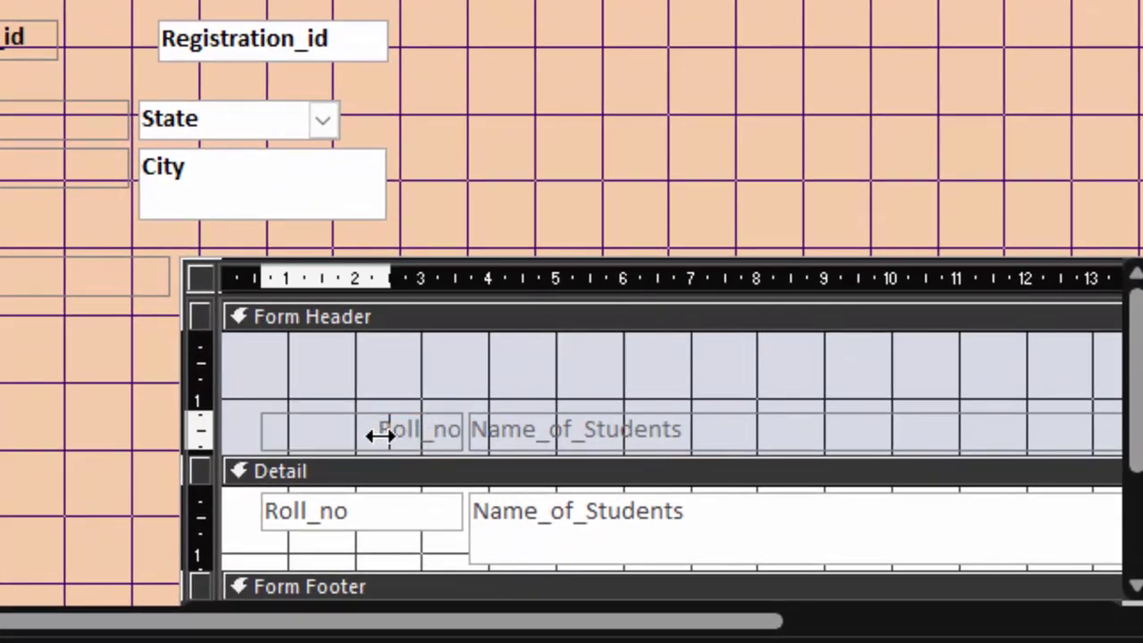
pyautogui.click(492, 442)
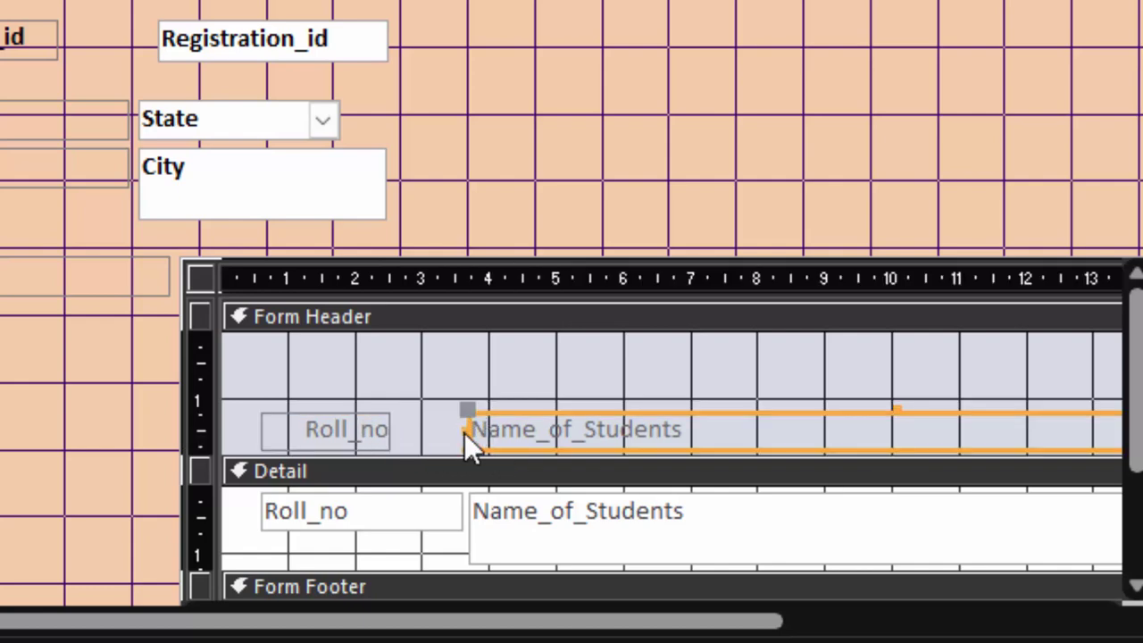
pyautogui.moveTo(465, 433); pyautogui.dragTo(398, 431)
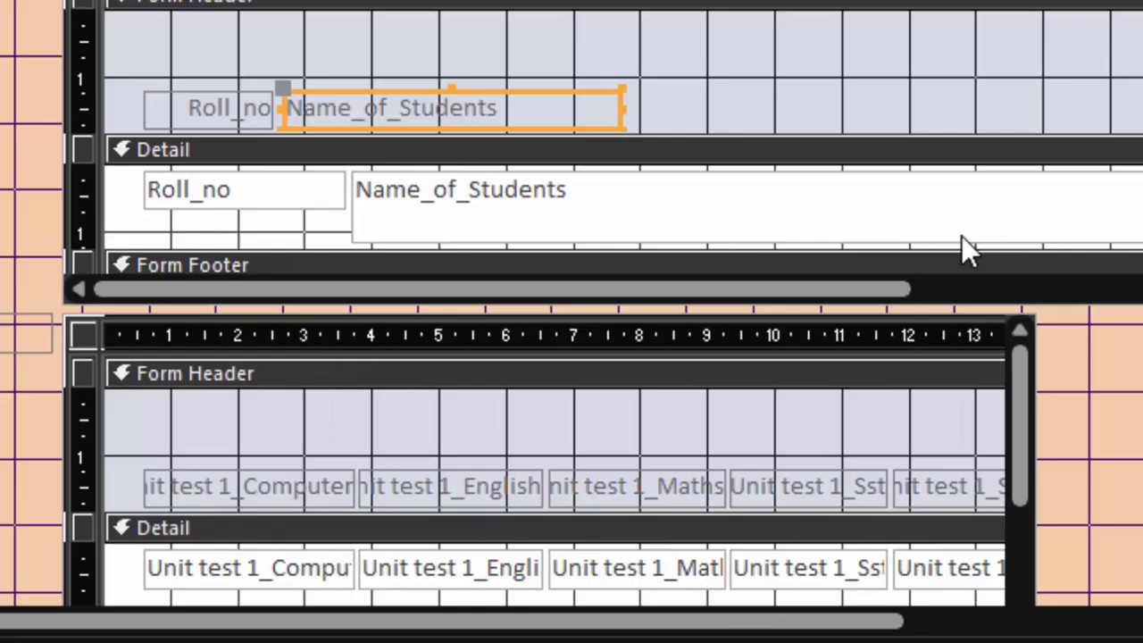
# Shrink the Name_of_Students text box to about its header label's width
pyautogui.click(946, 241)
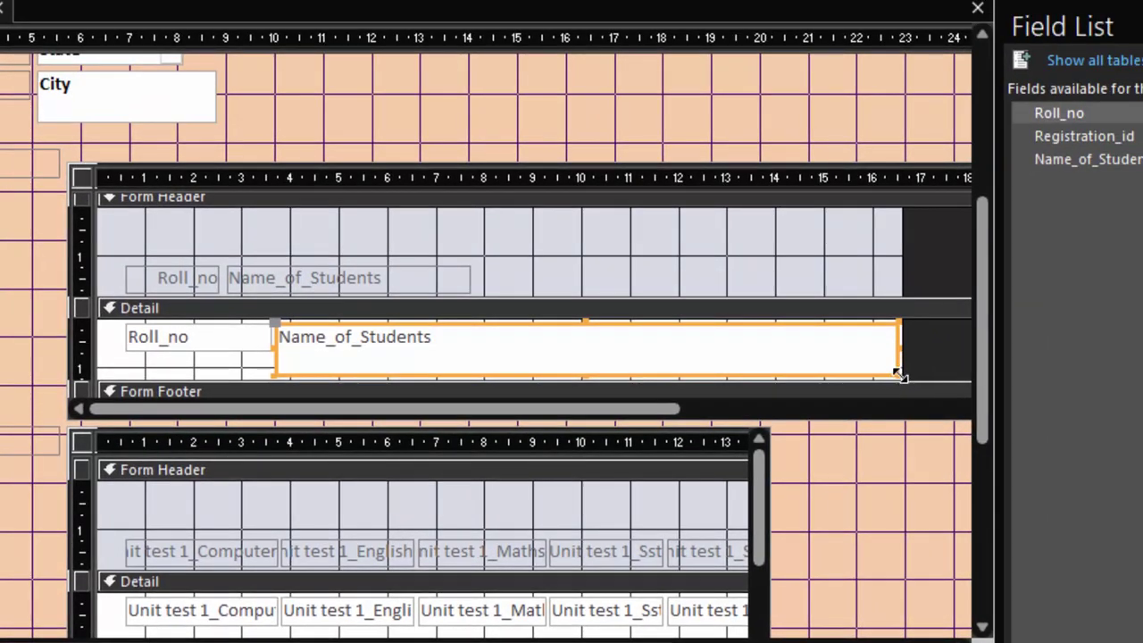
pyautogui.moveTo(898, 377); pyautogui.dragTo(473, 351)
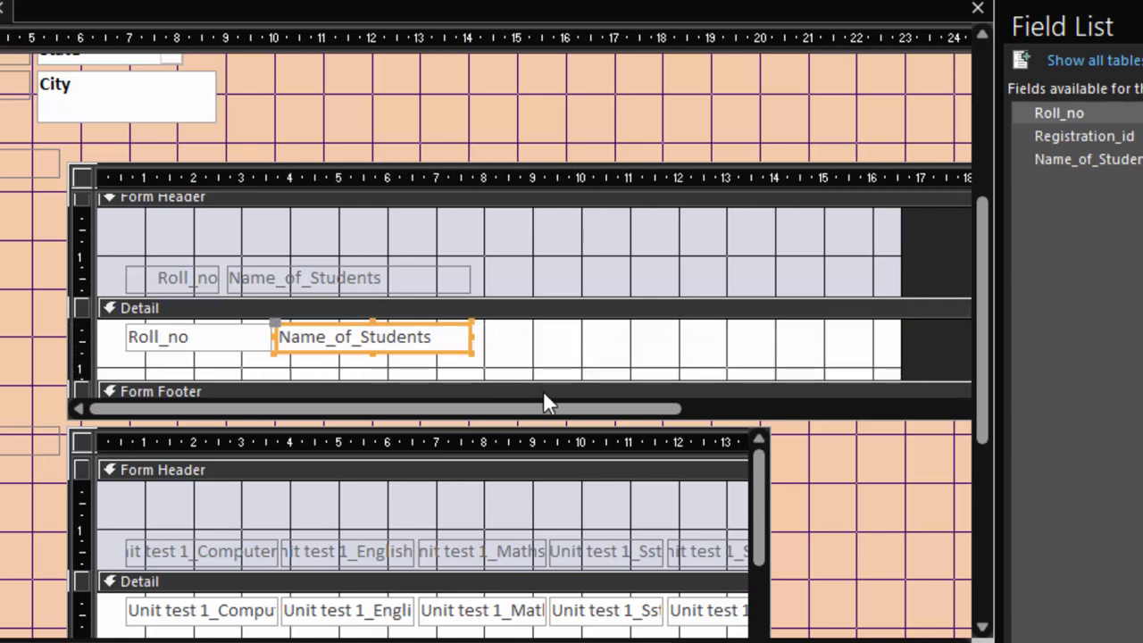
pyautogui.scroll(-1, 537, 527)
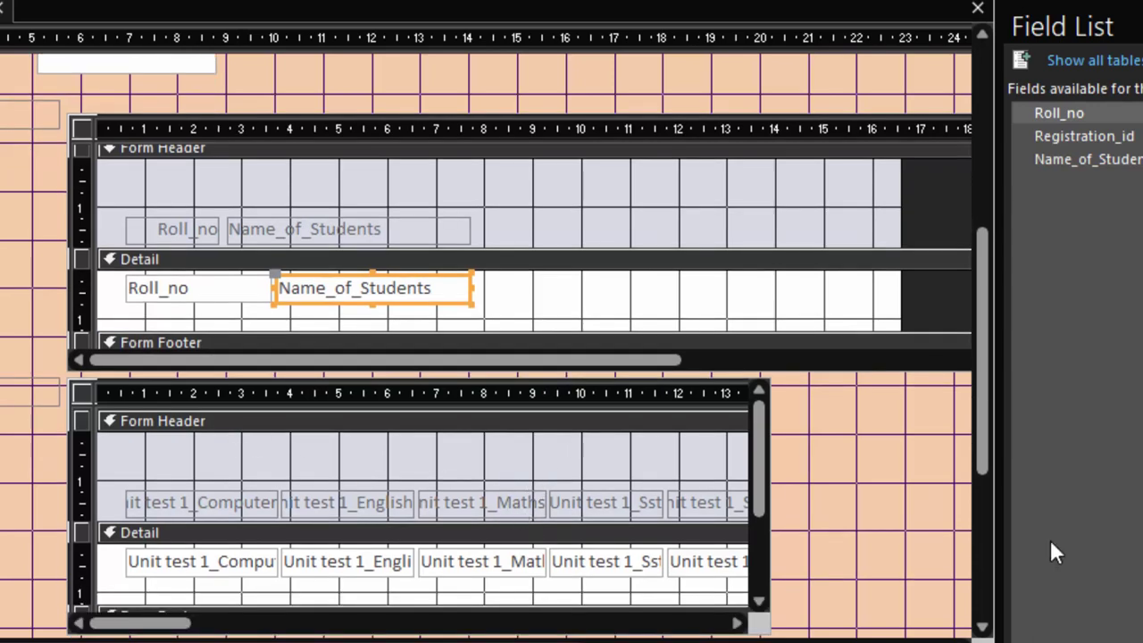
pyautogui.click(872, 516)
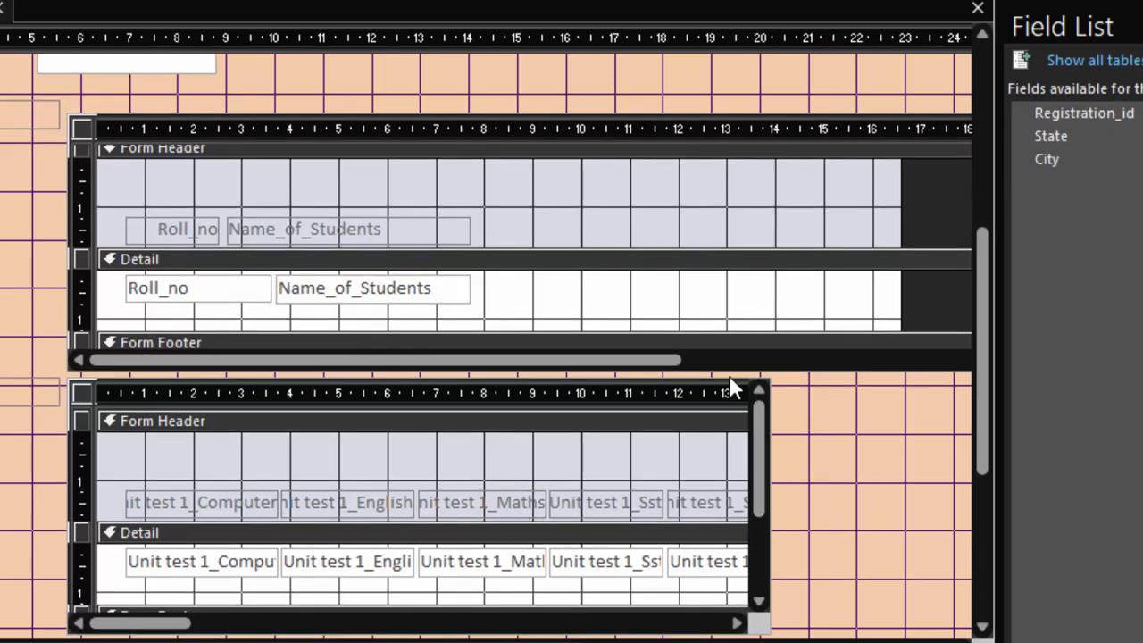
# Widen the lower unit-test subform to reveal Total_Marks and stretch the Unit test 1_Computer label leftward
pyautogui.click(731, 383)
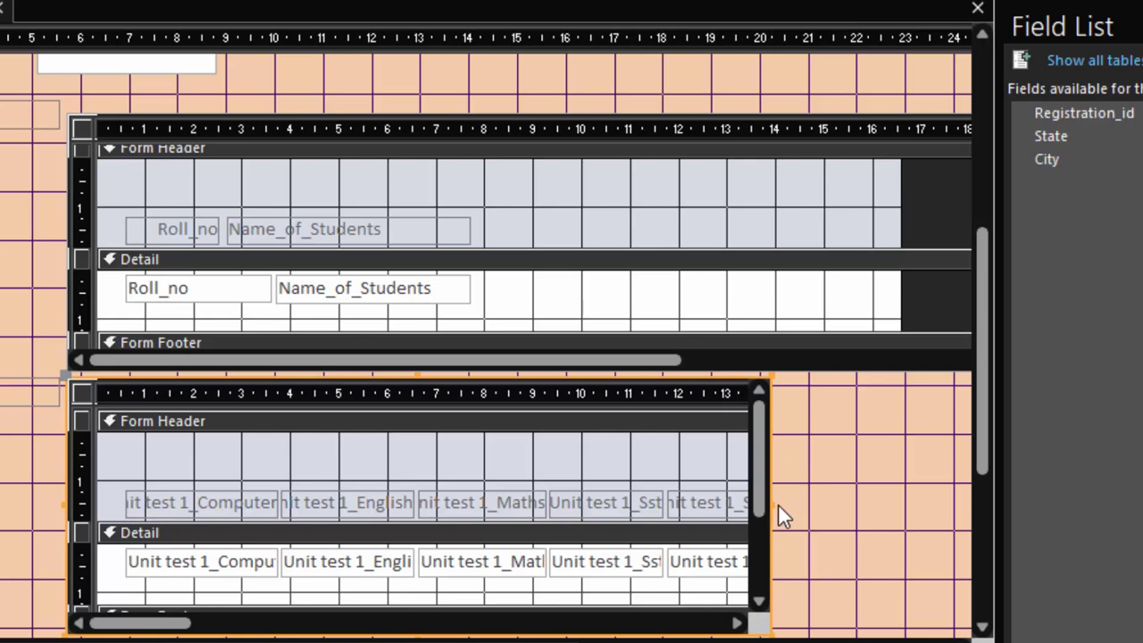
pyautogui.moveTo(772, 505); pyautogui.dragTo(929, 528)
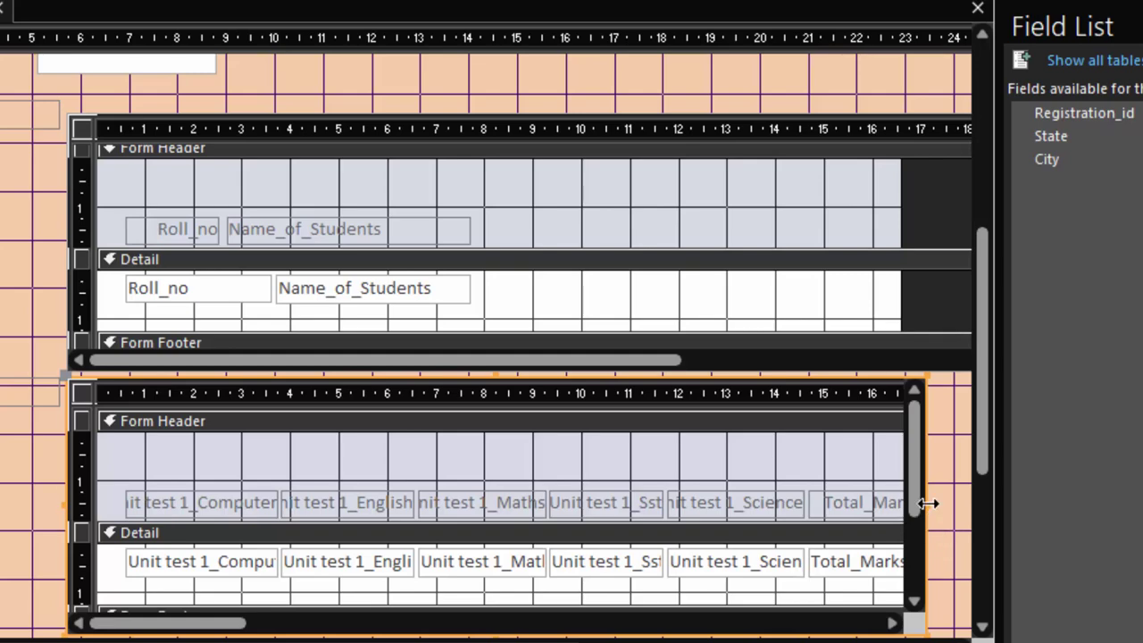
pyautogui.moveTo(928, 527); pyautogui.dragTo(959, 523)
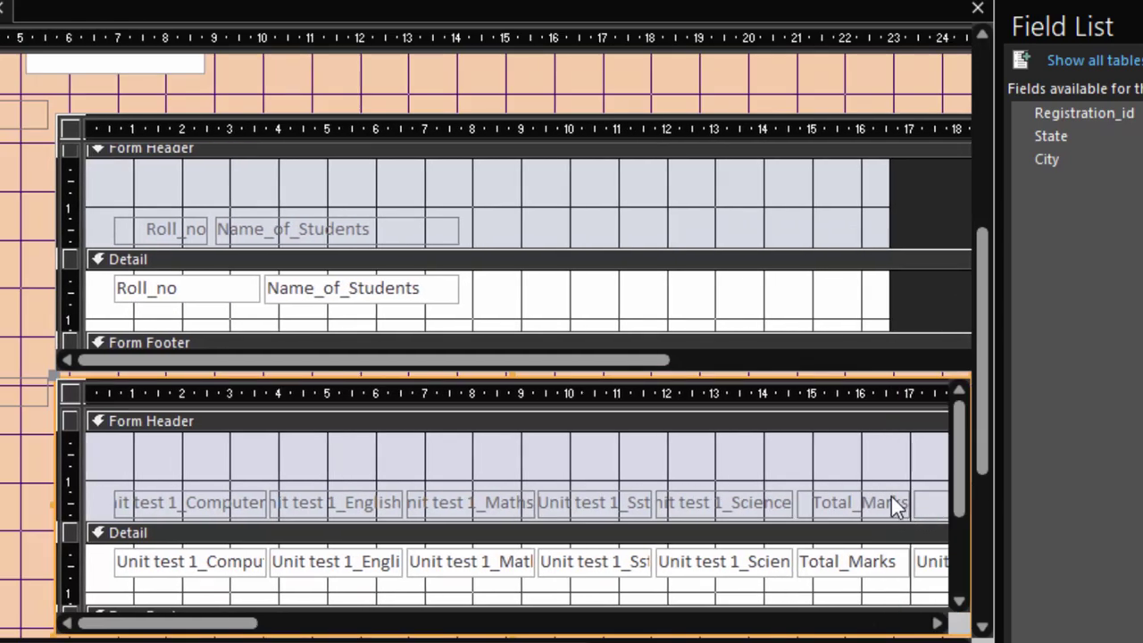
pyautogui.click(895, 507)
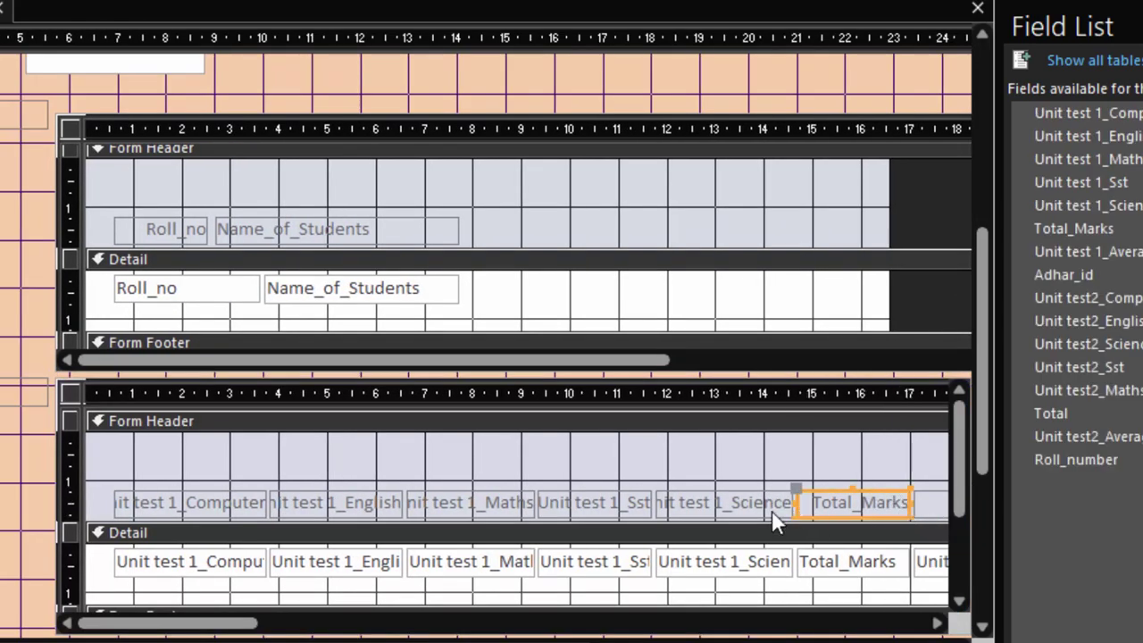
pyautogui.click(147, 506)
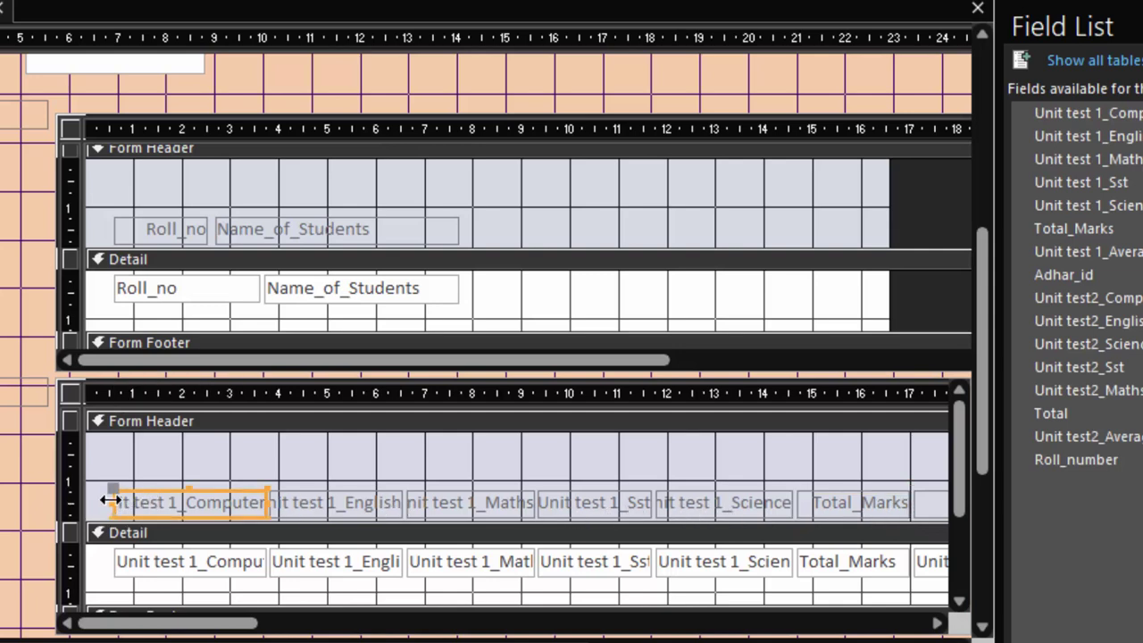
pyautogui.moveTo(111, 506); pyautogui.dragTo(89, 501)
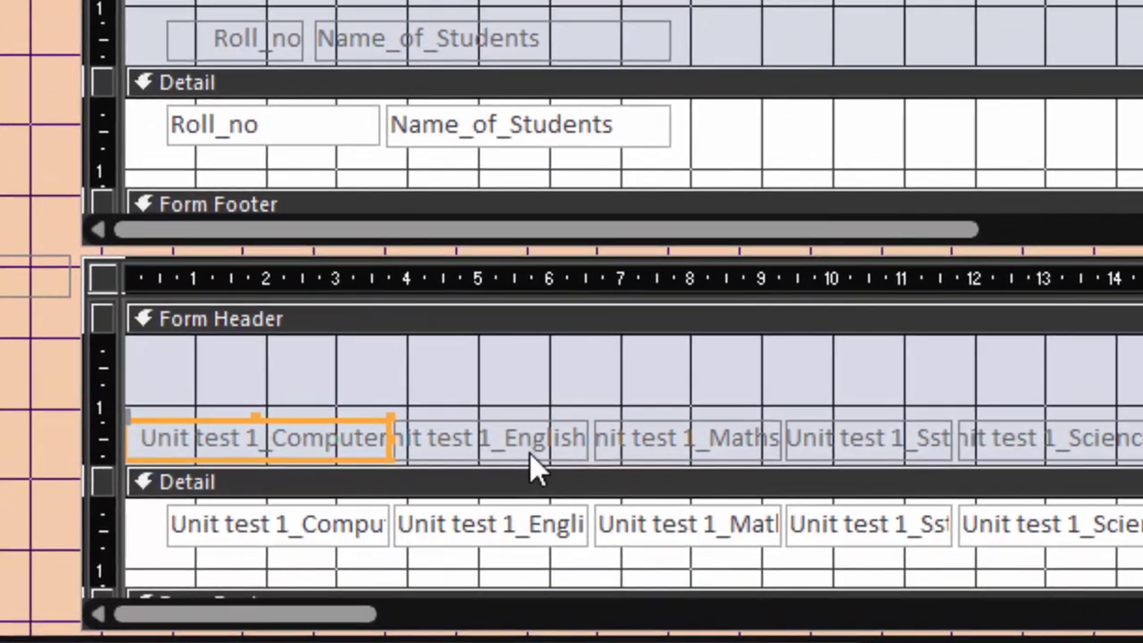
# Scroll the subform right to the Unit test 1_Average and Adhar_id columns
pyautogui.click(331, 502)
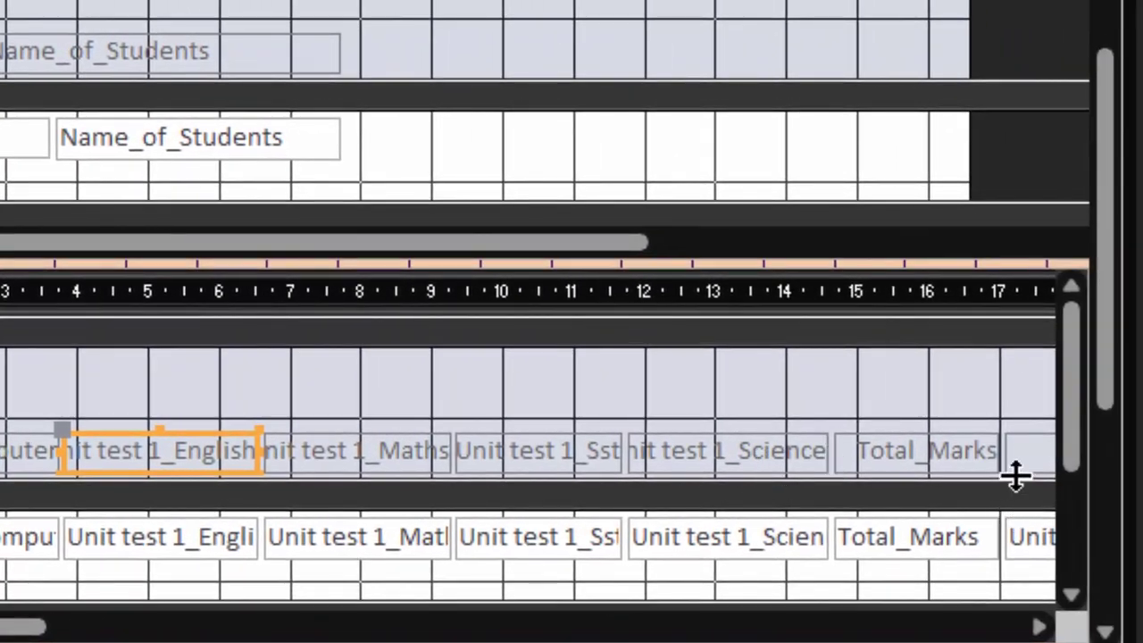
pyautogui.click(1039, 626)
pyautogui.click(1038, 626)
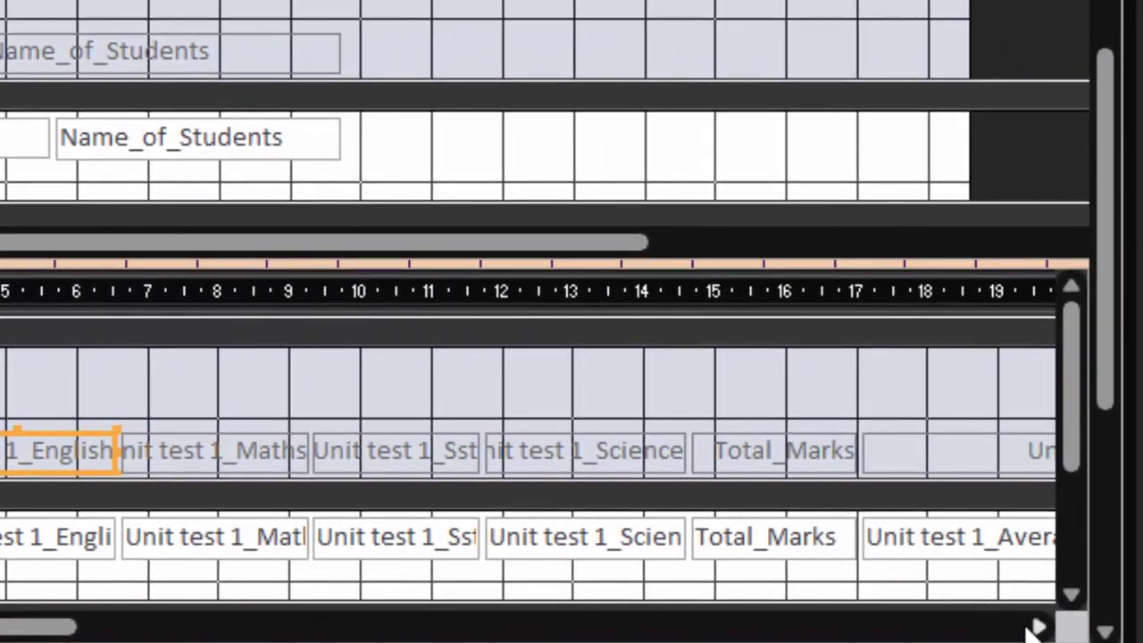
pyautogui.click(1038, 627)
pyautogui.click(1038, 627)
pyautogui.click(1037, 627)
pyautogui.click(1037, 627)
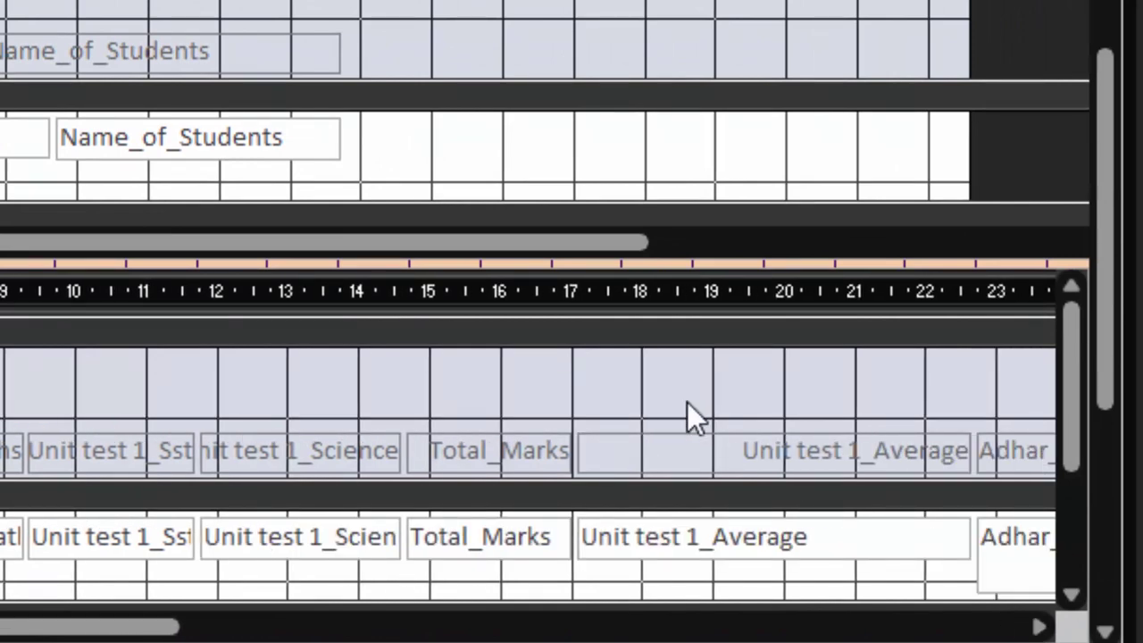
# Narrow the Unit test 1_Average label and realign the Total_Marks label's edges
pyautogui.click(634, 438)
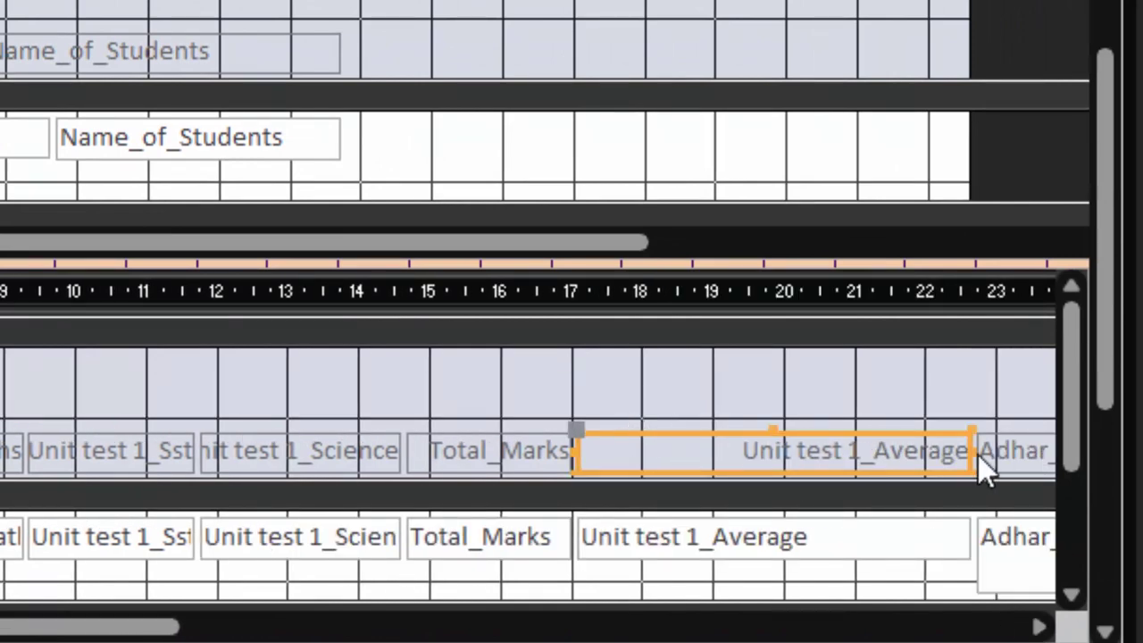
pyautogui.moveTo(973, 454); pyautogui.dragTo(883, 456)
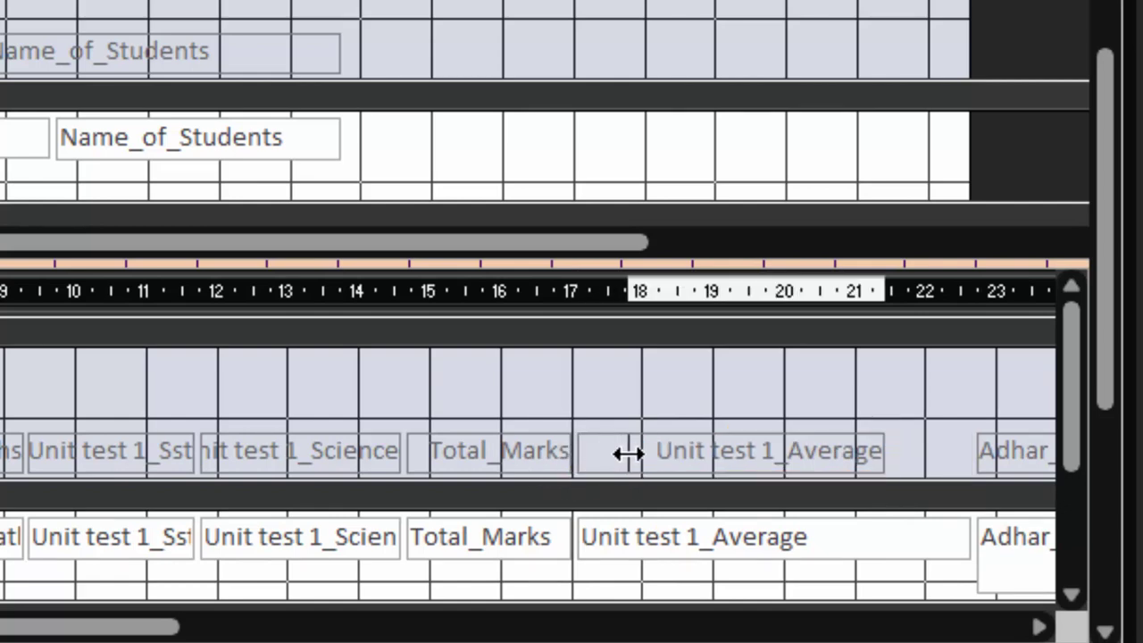
pyautogui.moveTo(573, 452); pyautogui.dragTo(643, 453)
pyautogui.click(544, 468)
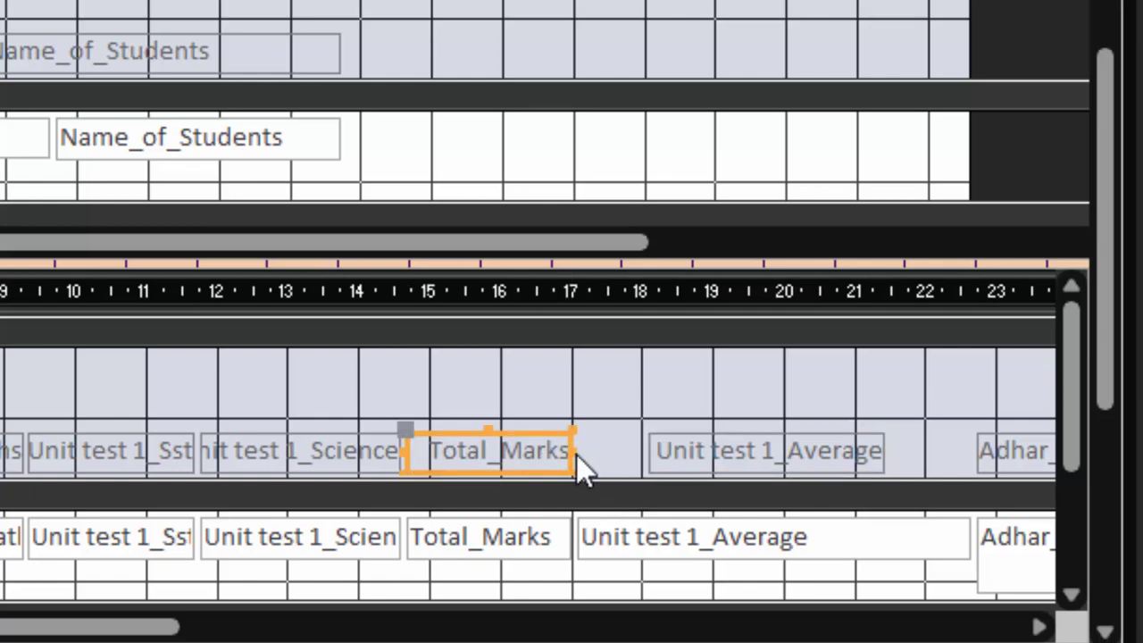
pyautogui.moveTo(573, 453); pyautogui.dragTo(641, 452)
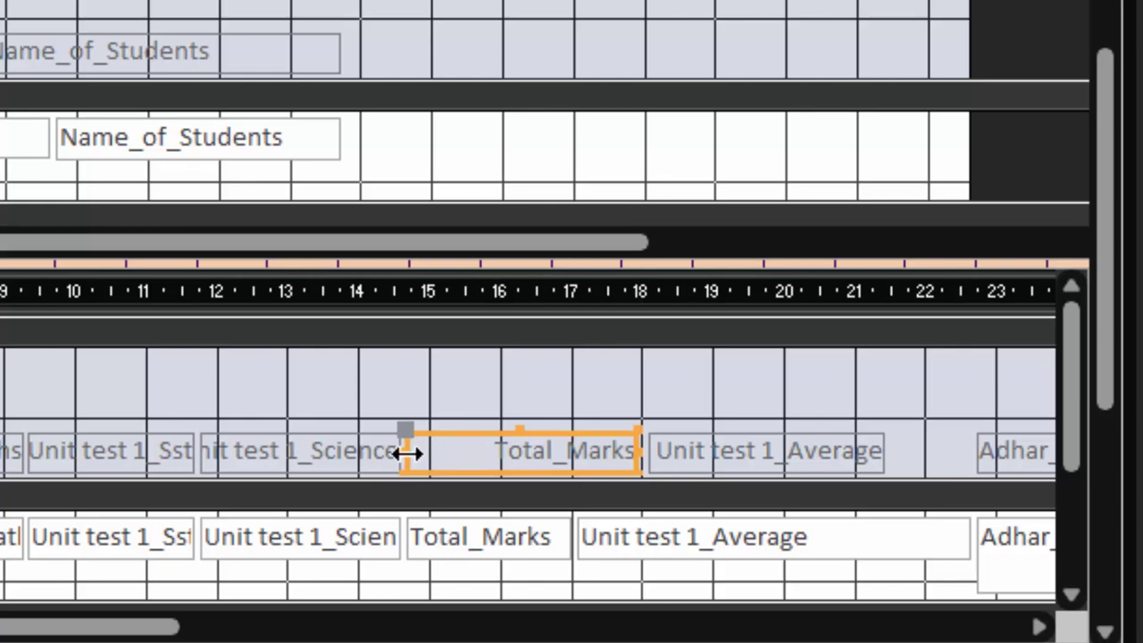
pyautogui.moveTo(408, 454); pyautogui.dragTo(479, 459)
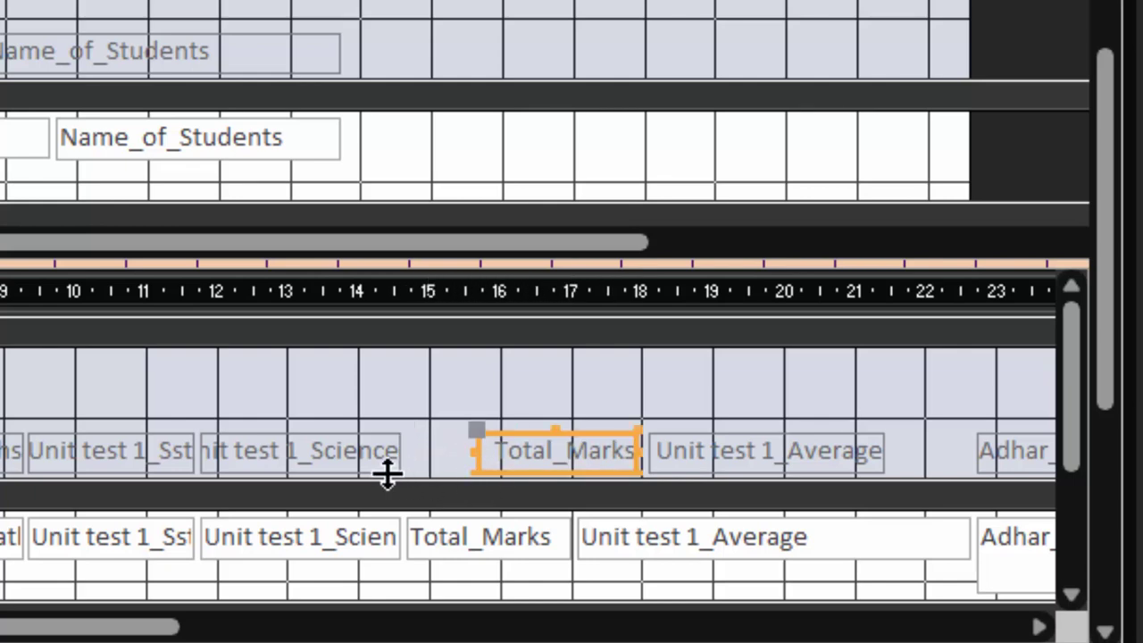
# Widen the Unit test 1_Science label, narrow the Average text box, and place Adhar_id beside it
pyautogui.click(381, 468)
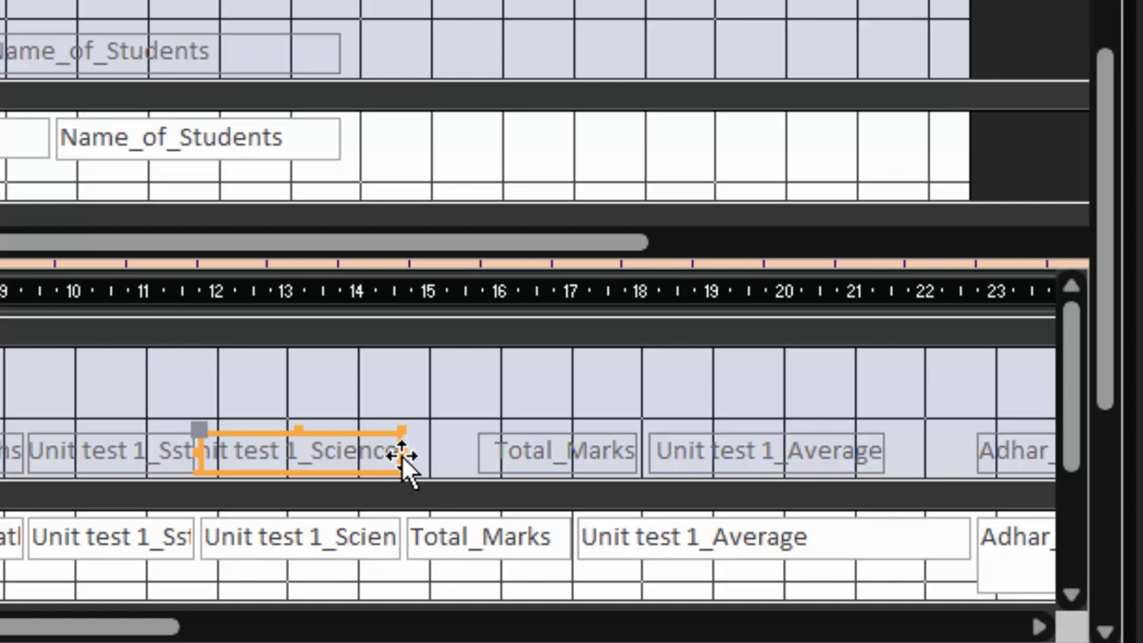
pyautogui.moveTo(400, 454); pyautogui.dragTo(464, 457)
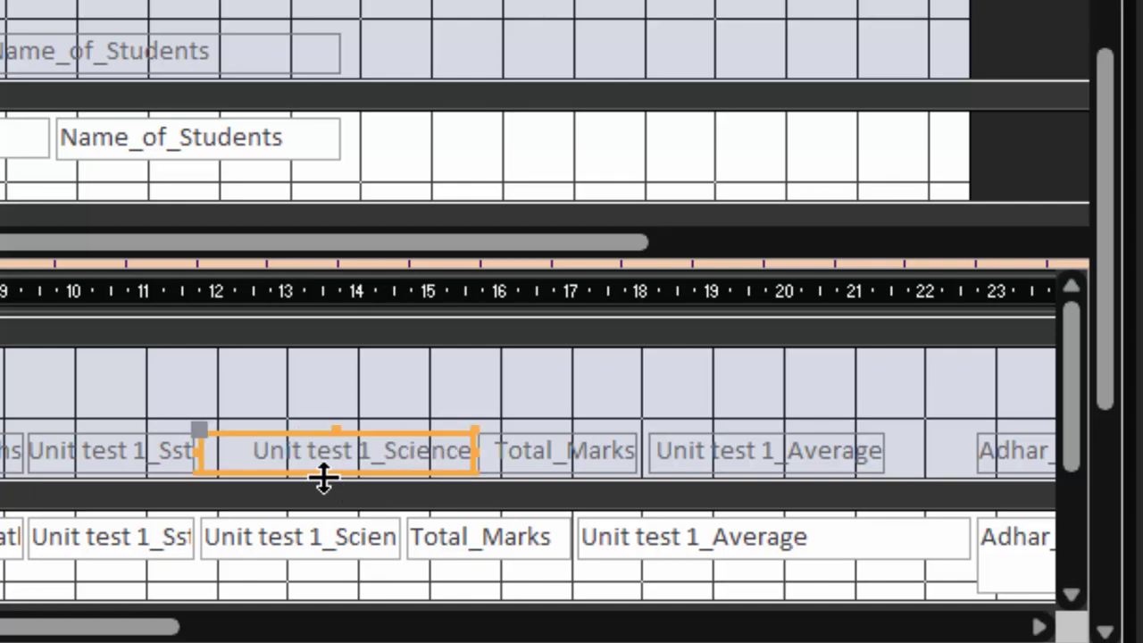
pyautogui.click(138, 453)
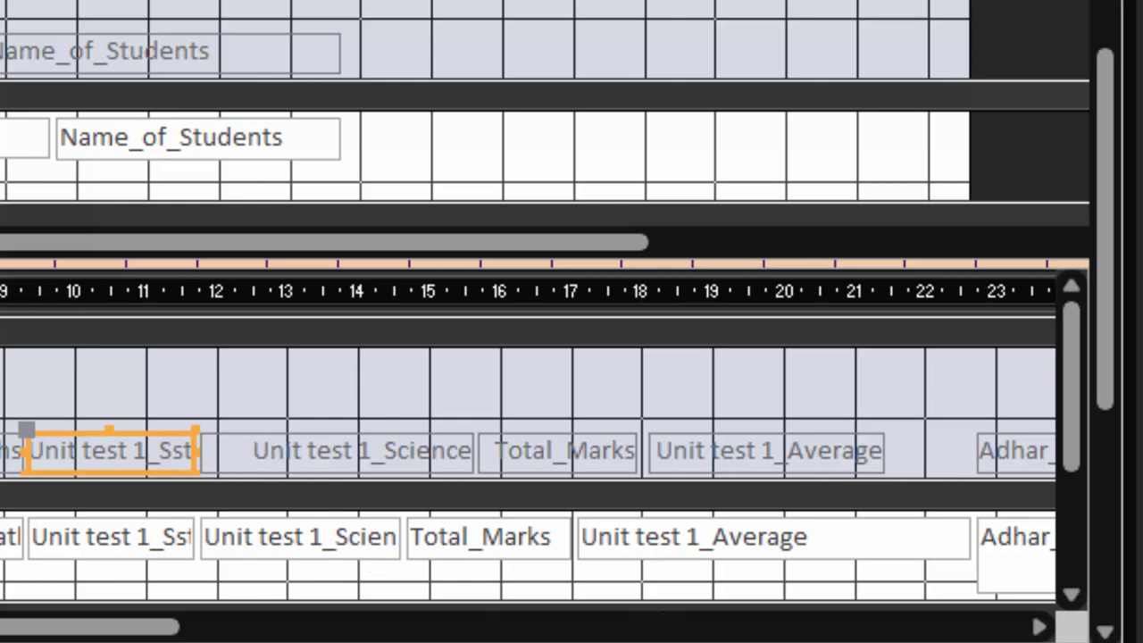
pyautogui.click(912, 546)
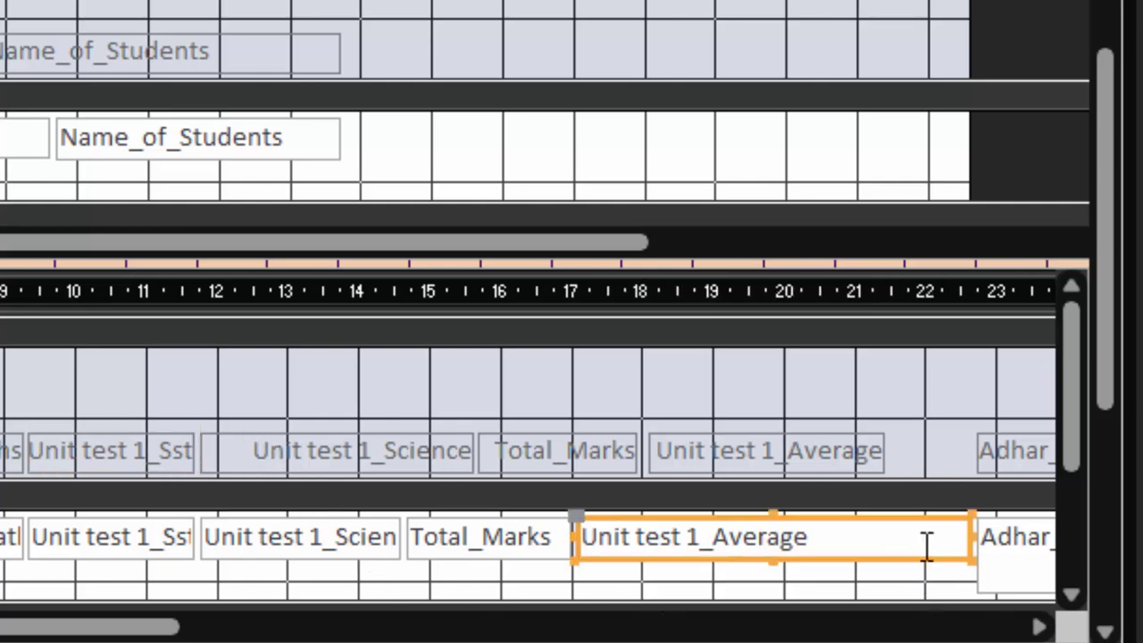
pyautogui.moveTo(966, 538); pyautogui.dragTo(892, 538)
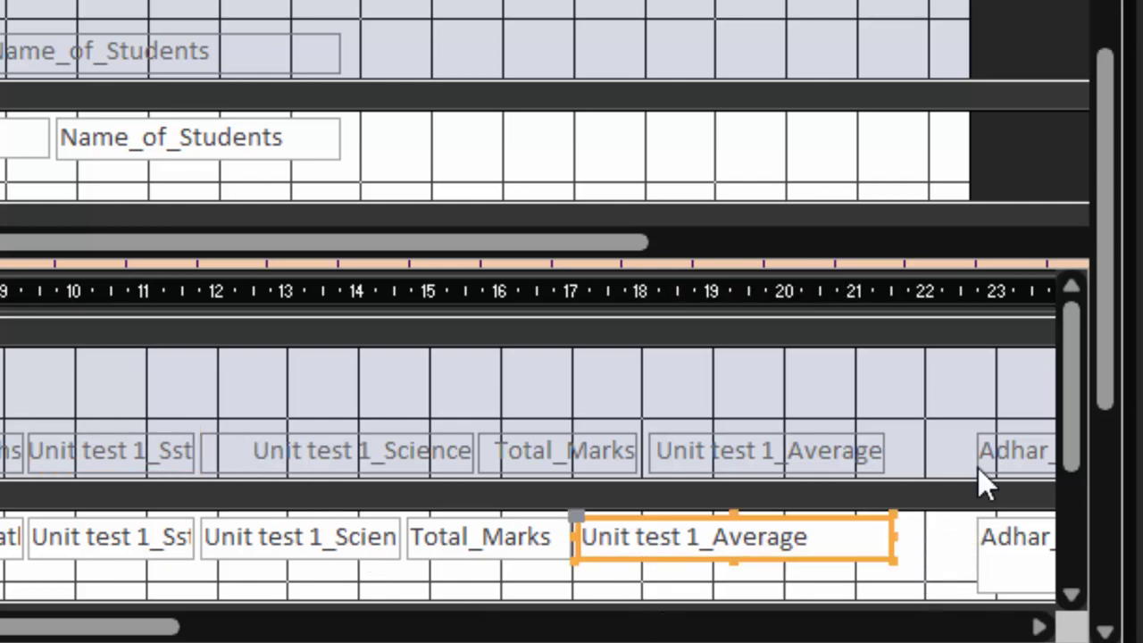
pyautogui.moveTo(978, 441); pyautogui.dragTo(918, 436)
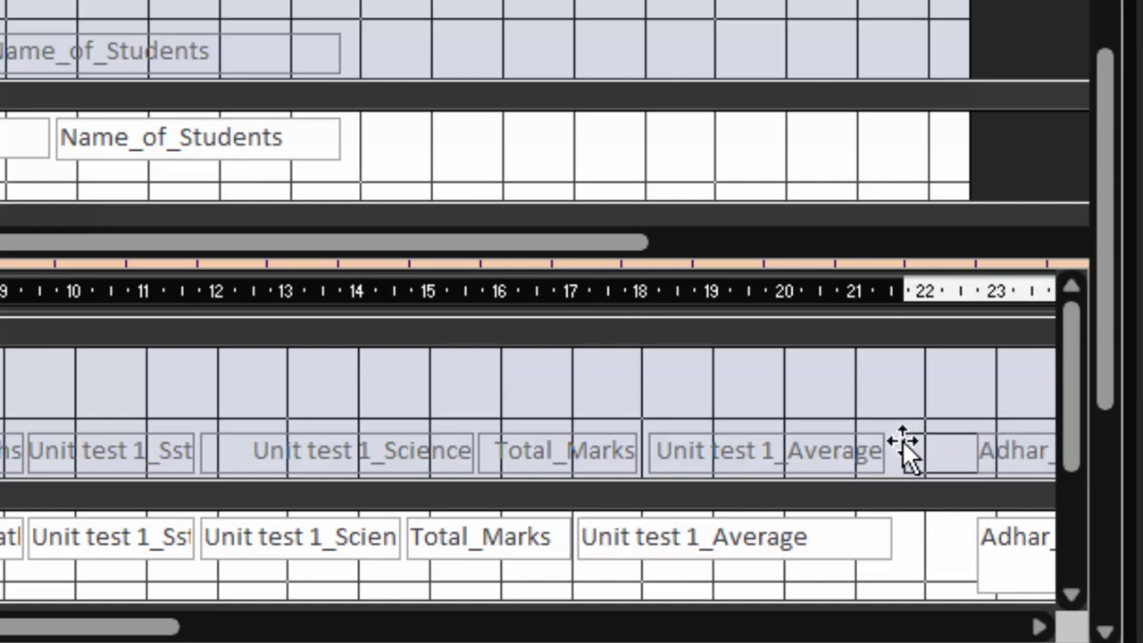
pyautogui.moveTo(918, 436); pyautogui.dragTo(908, 437)
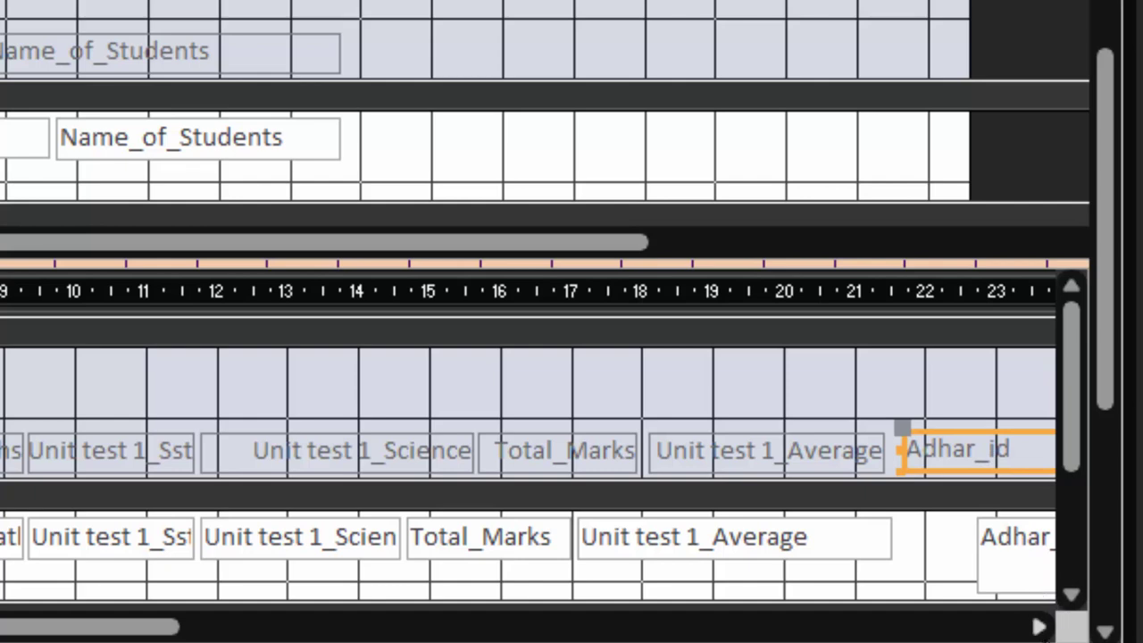
pyautogui.click(1038, 627)
pyautogui.click(1031, 627)
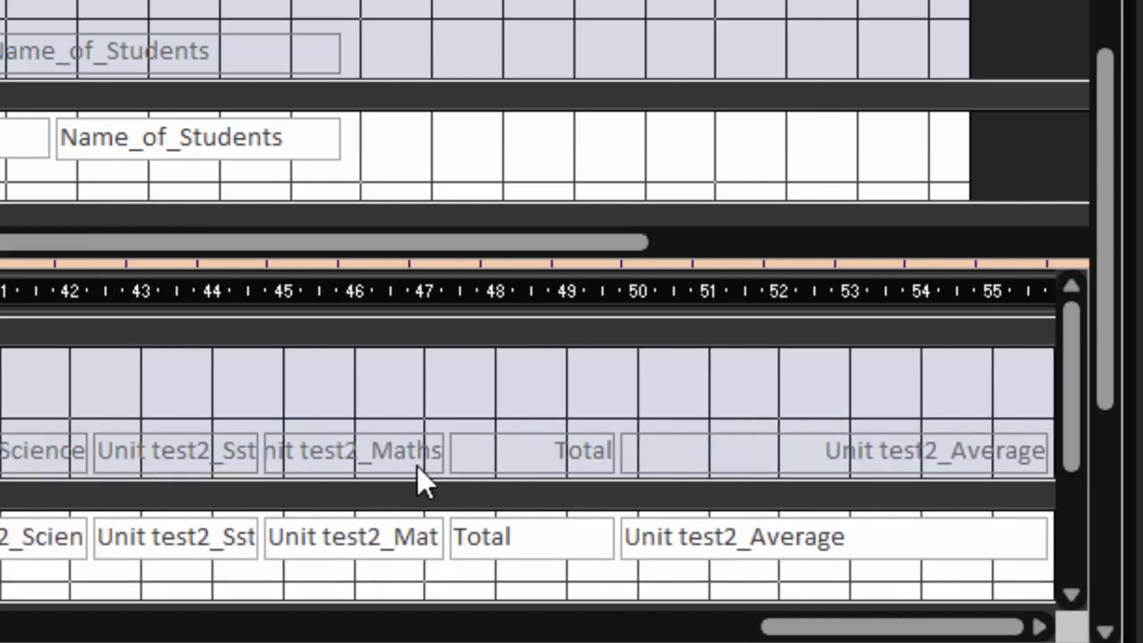
# Narrow the Unit test2_Average label, nudge it right, and shift the Total heading right
pyautogui.click(374, 459)
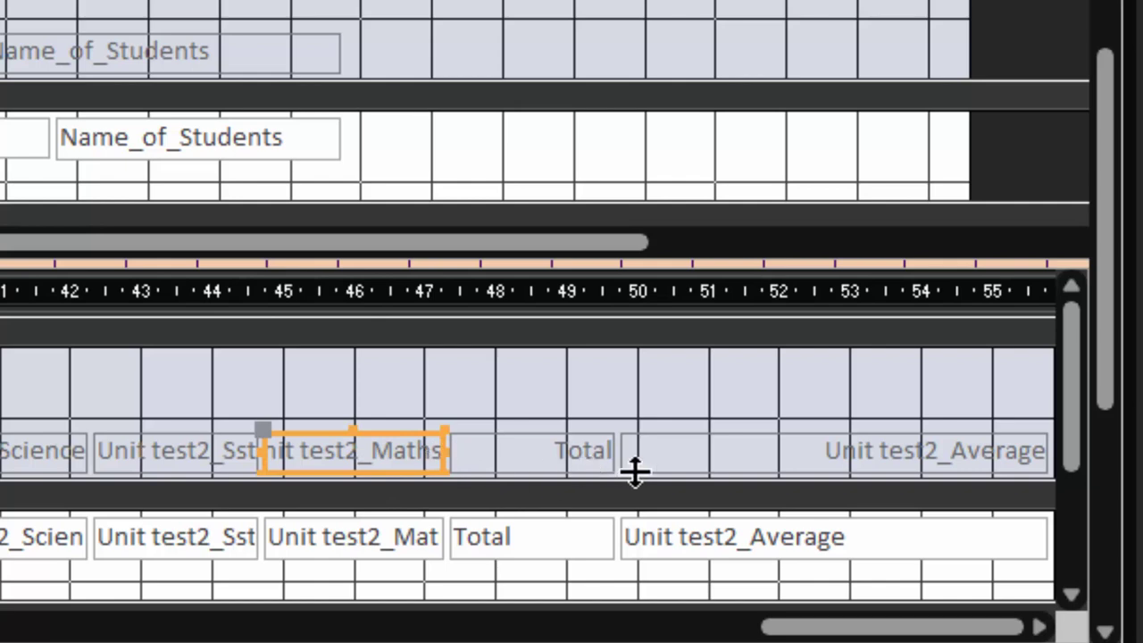
pyautogui.click(721, 461)
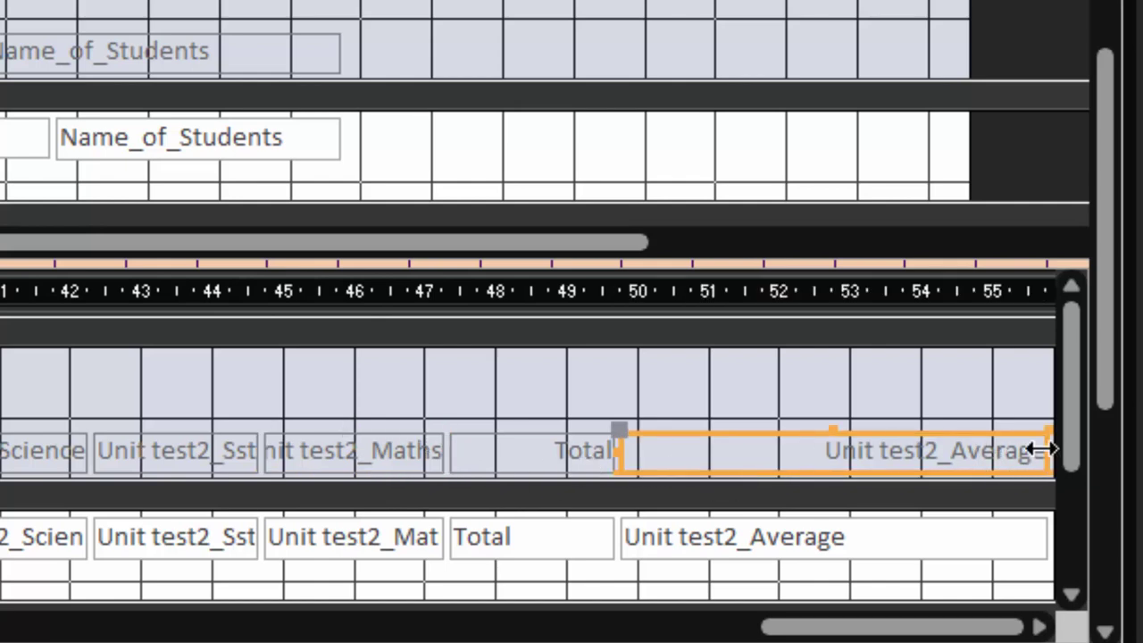
pyautogui.moveTo(1047, 450); pyautogui.dragTo(906, 452)
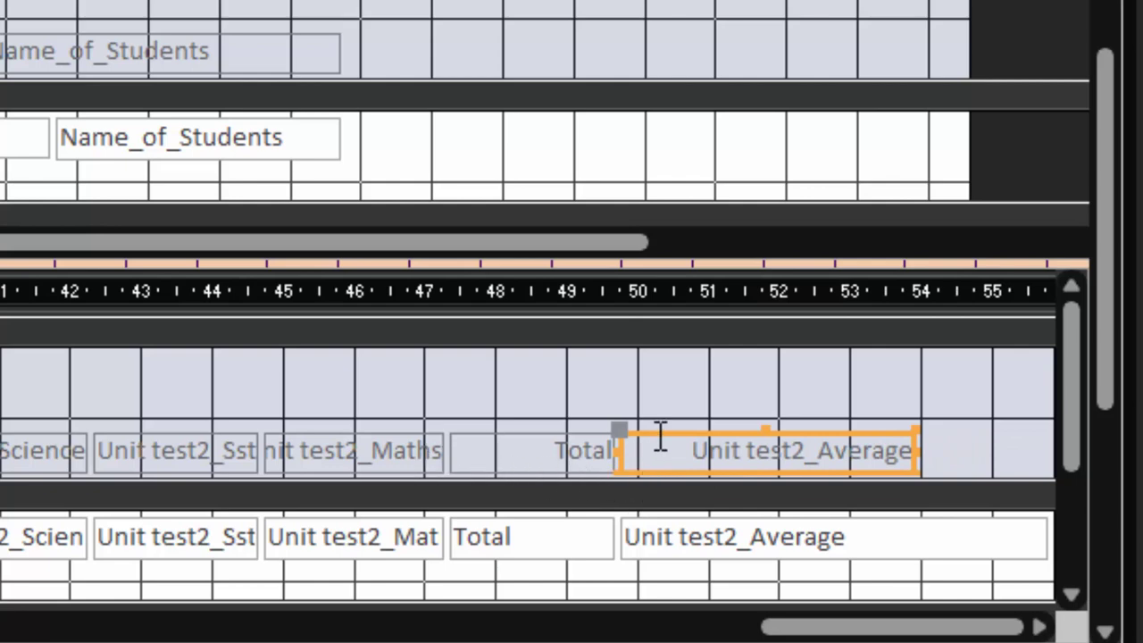
pyautogui.moveTo(660, 432); pyautogui.dragTo(705, 420)
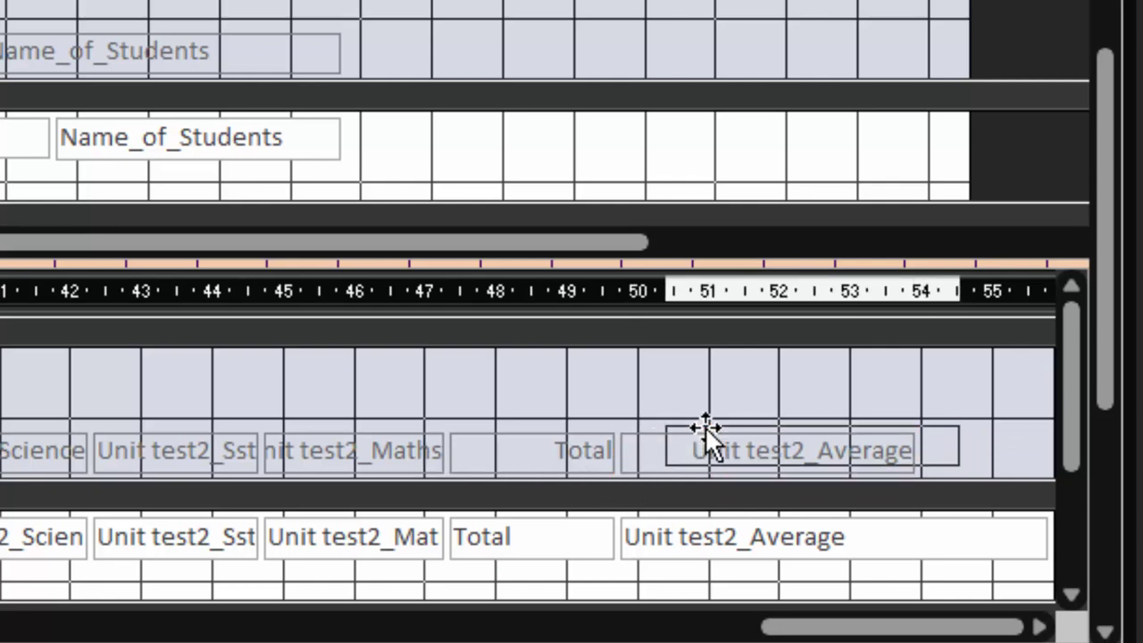
pyautogui.moveTo(492, 460); pyautogui.dragTo(508, 456)
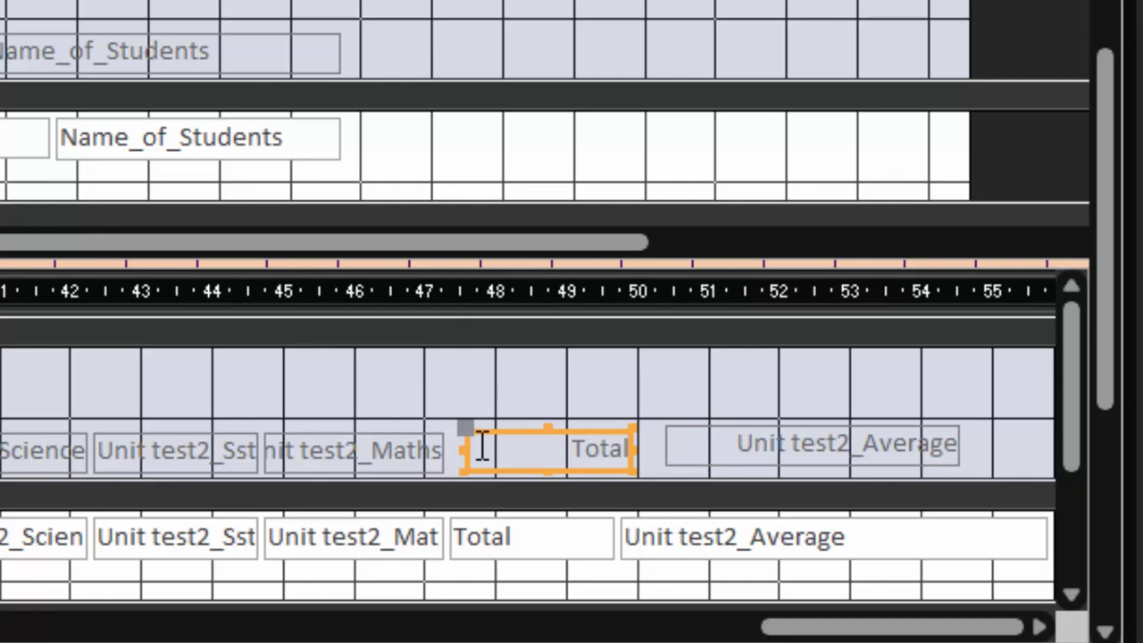
# Widen the Unit test2_Maths heading so Maths shows fully, and narrow the Unit test2_Average box
pyautogui.click(436, 462)
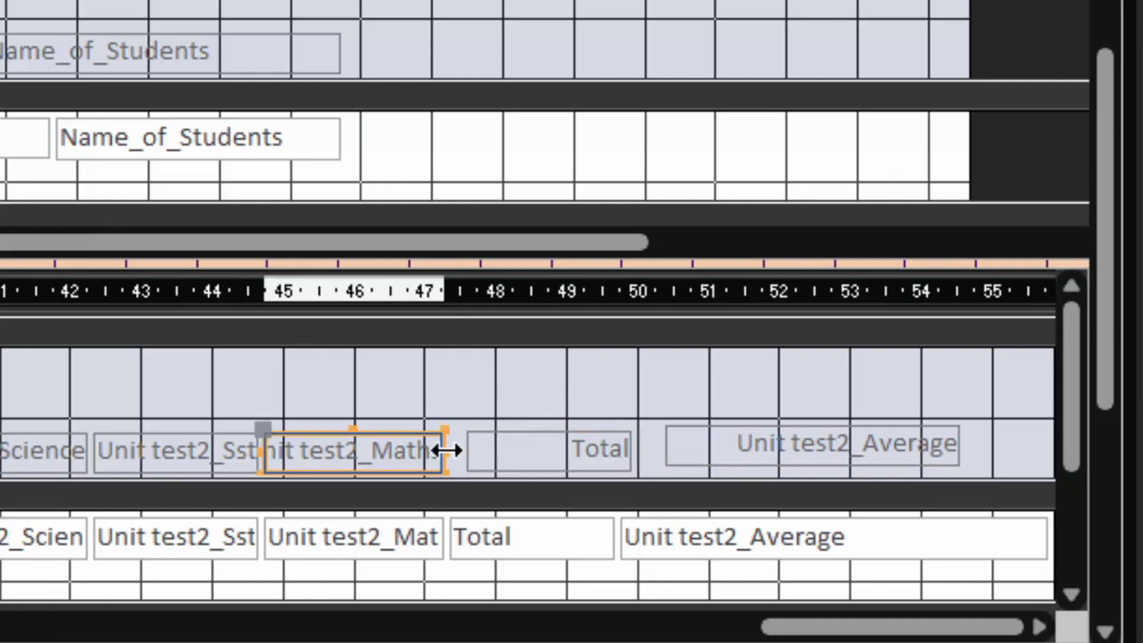
pyautogui.moveTo(446, 449); pyautogui.dragTo(471, 450)
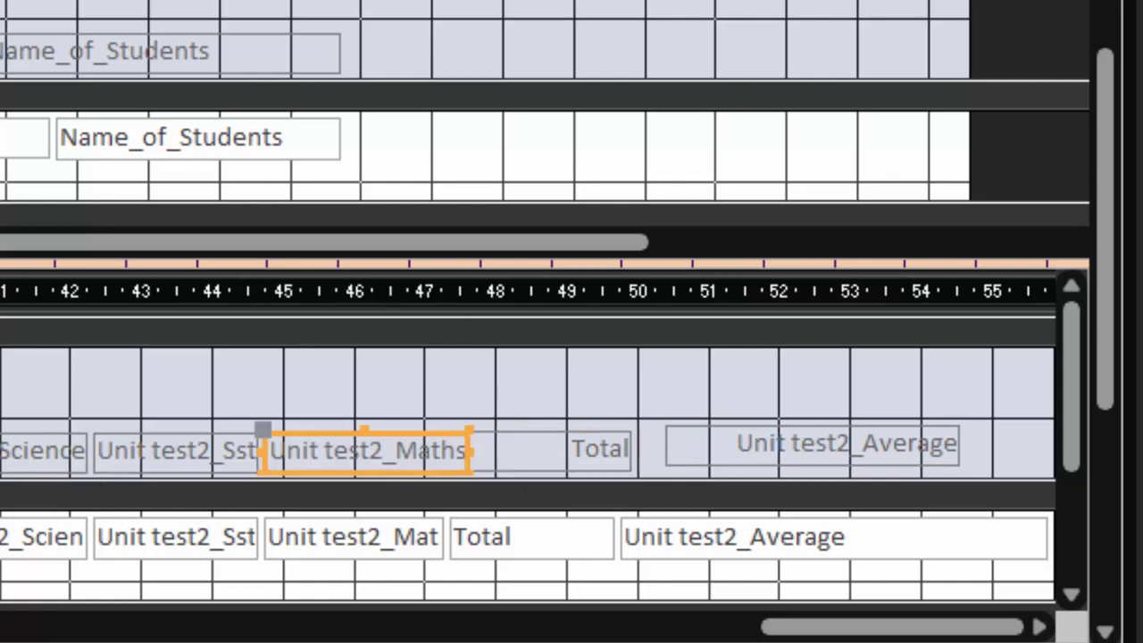
pyautogui.click(45, 450)
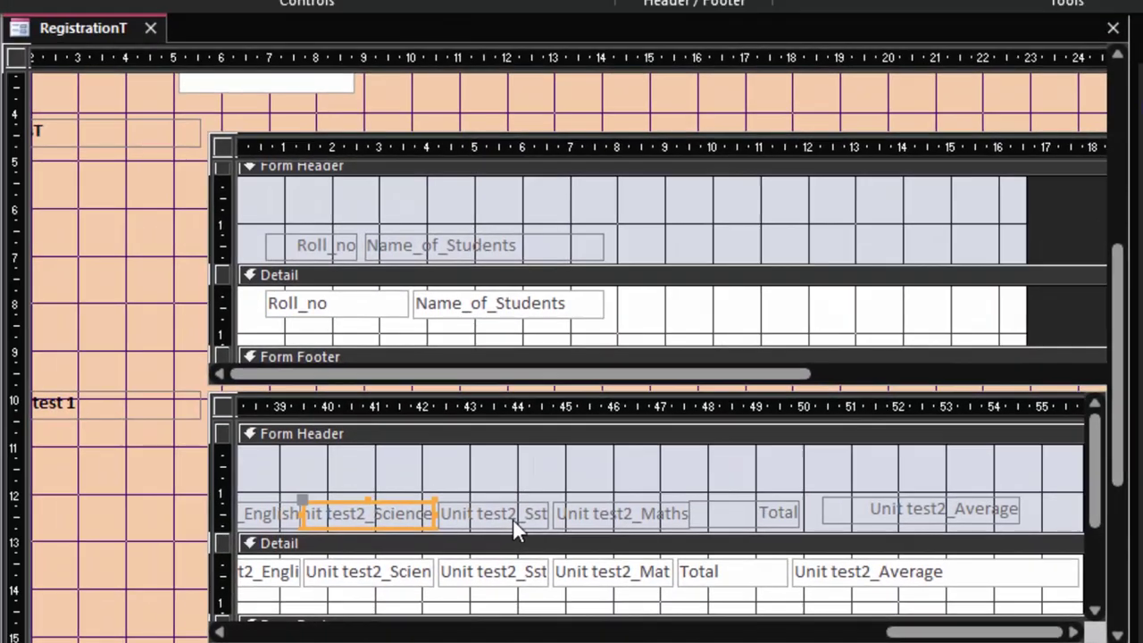
pyautogui.click(513, 524)
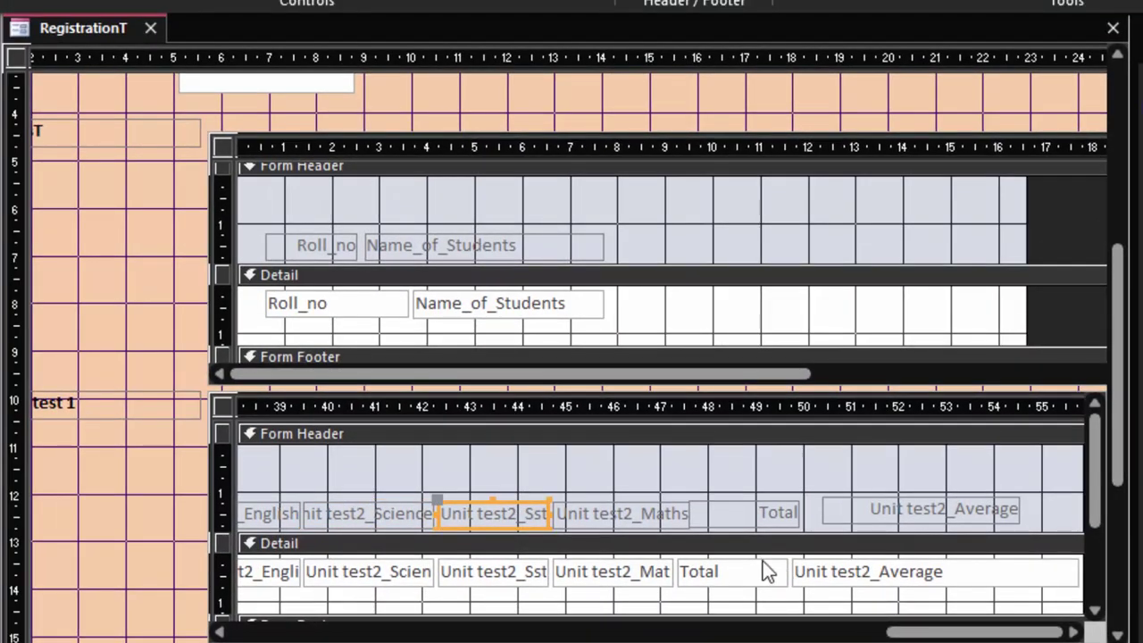
pyautogui.click(934, 580)
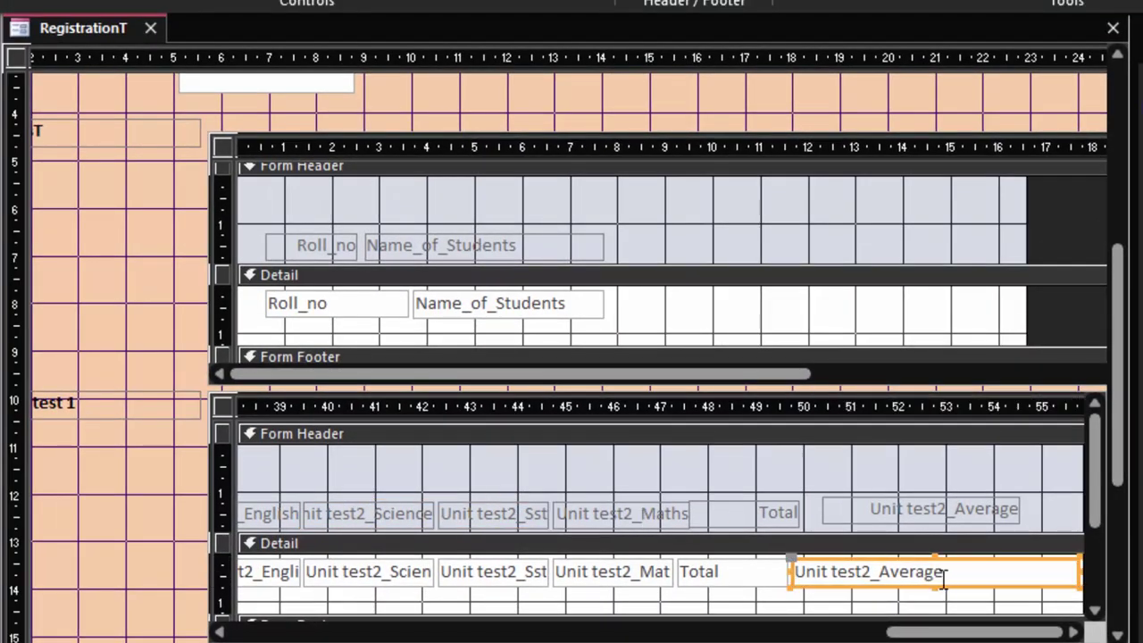
pyautogui.moveTo(1079, 572); pyautogui.dragTo(996, 571)
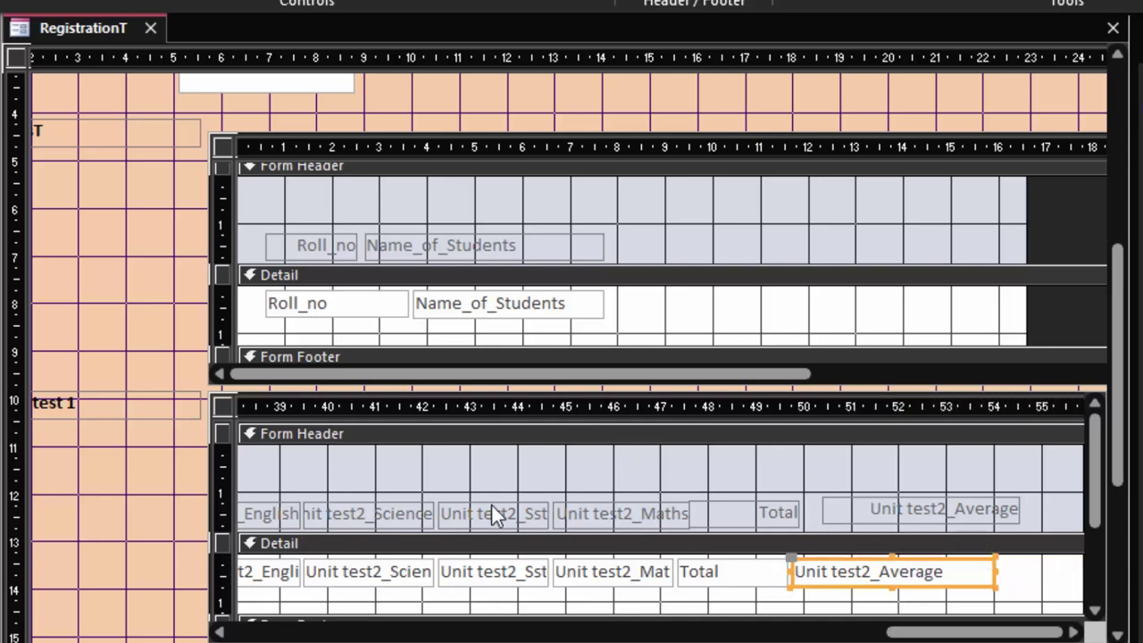
pyautogui.hotkey('ctrl', 'a')
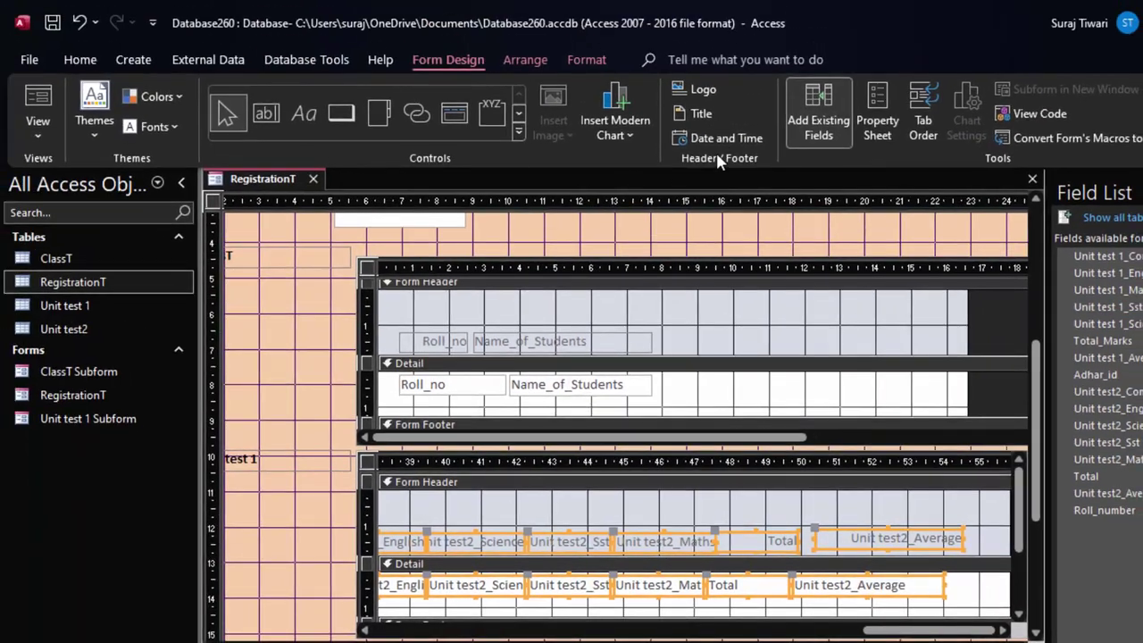
# Select the Unit test 1 subform and switch to Form view, showing record X01 with its ClassT entry
pyautogui.click(80, 60)
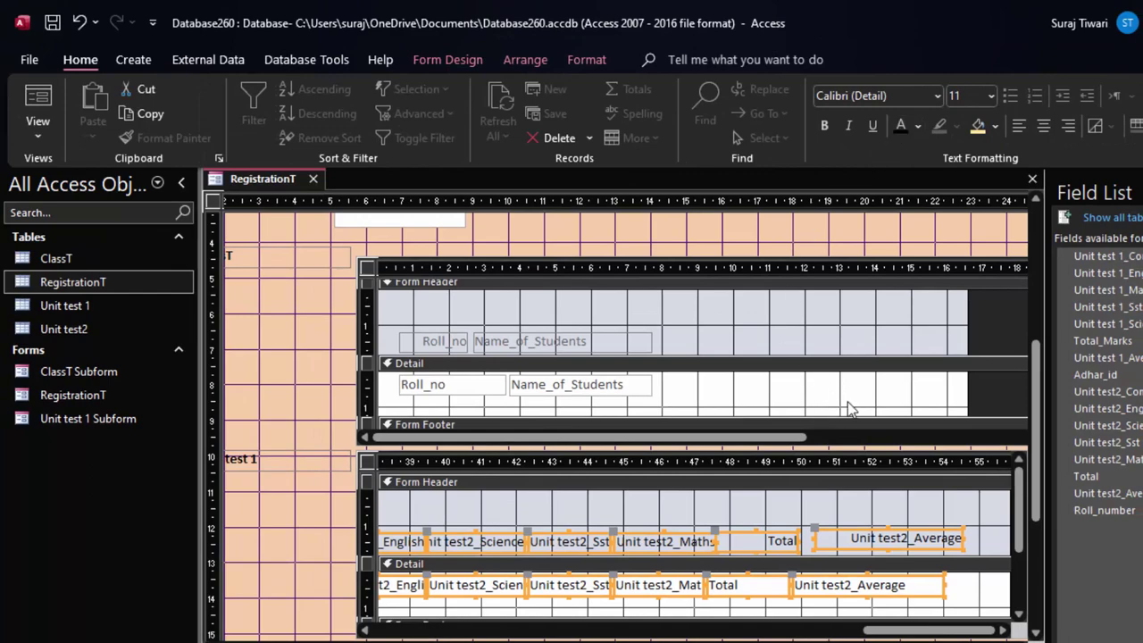
pyautogui.moveTo(847, 408); pyautogui.dragTo(258, 345)
pyautogui.scroll(3, 512, 476)
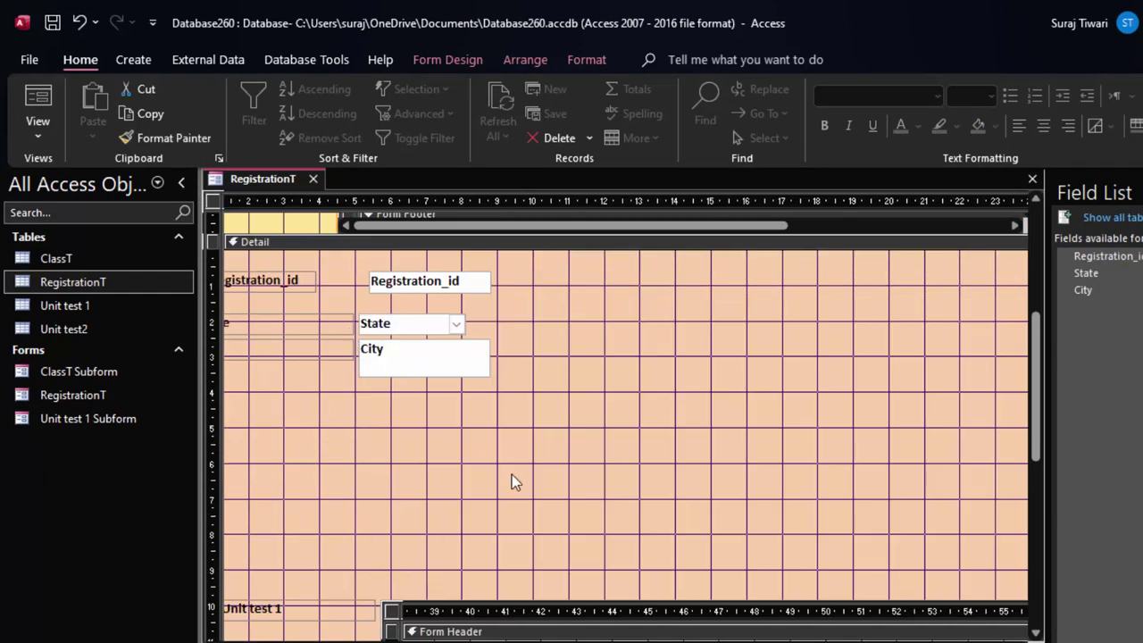
pyautogui.scroll(-3, 604, 533)
pyautogui.scroll(-3, 616, 517)
pyautogui.scroll(-2, 629, 504)
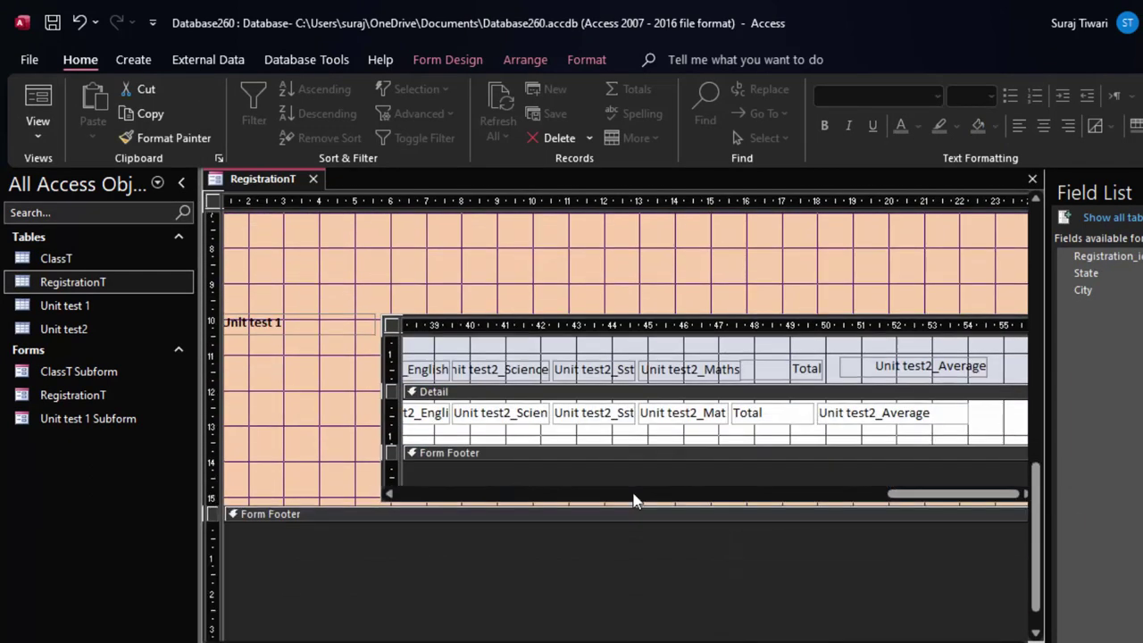
pyautogui.click(763, 491)
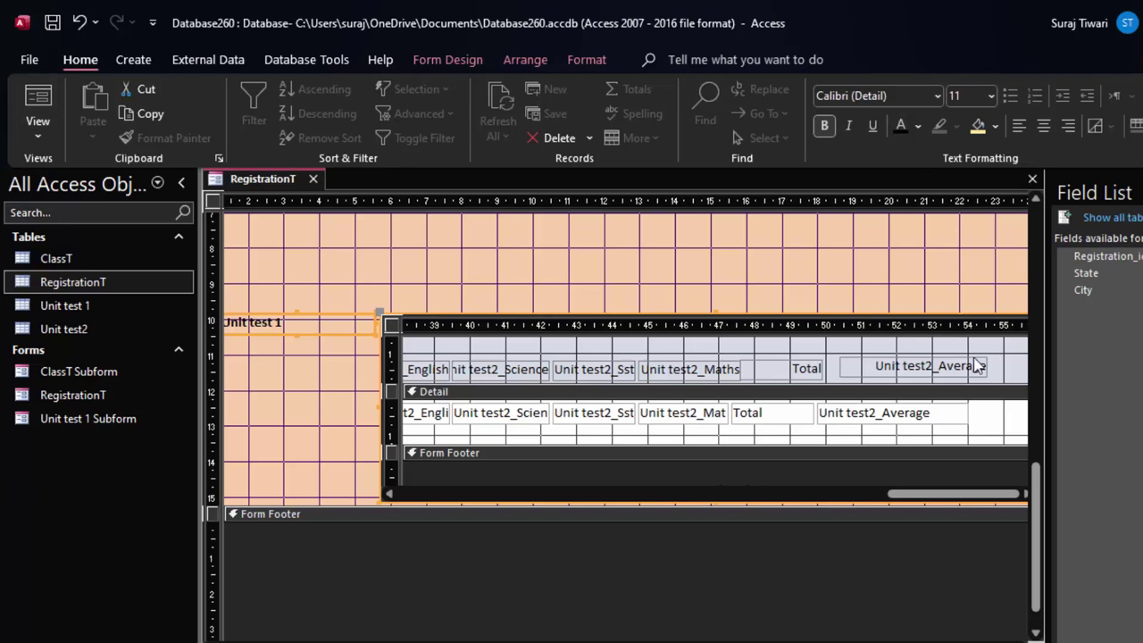
pyautogui.click(47, 112)
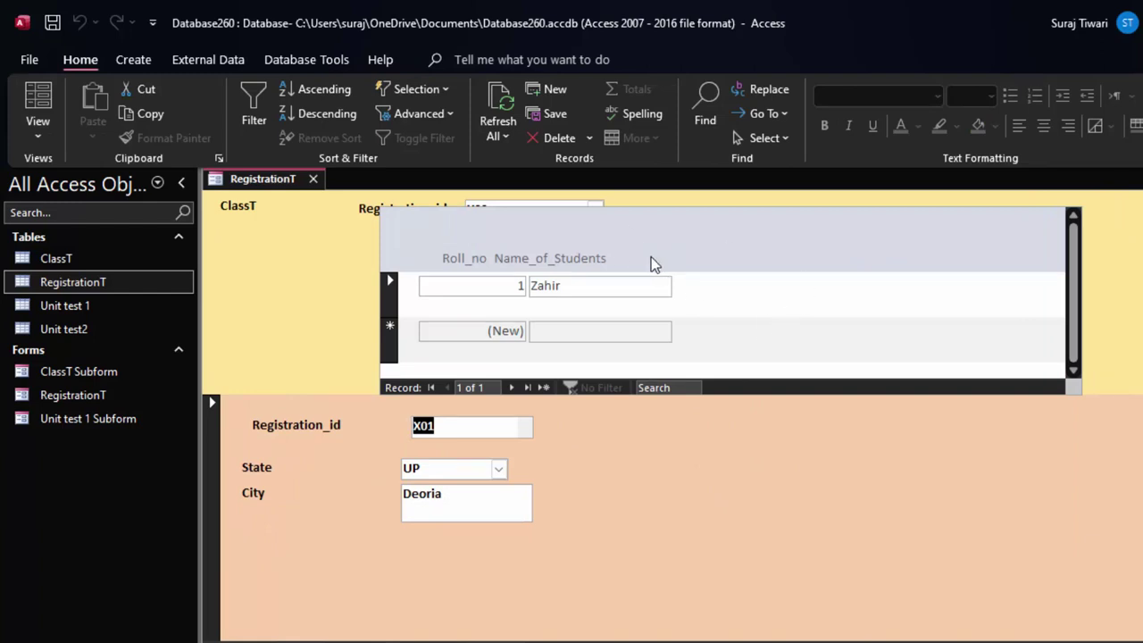
# In Design view, drag the Detail bar down, move the ClassT subform lower, and return to Form view
pyautogui.click(655, 229)
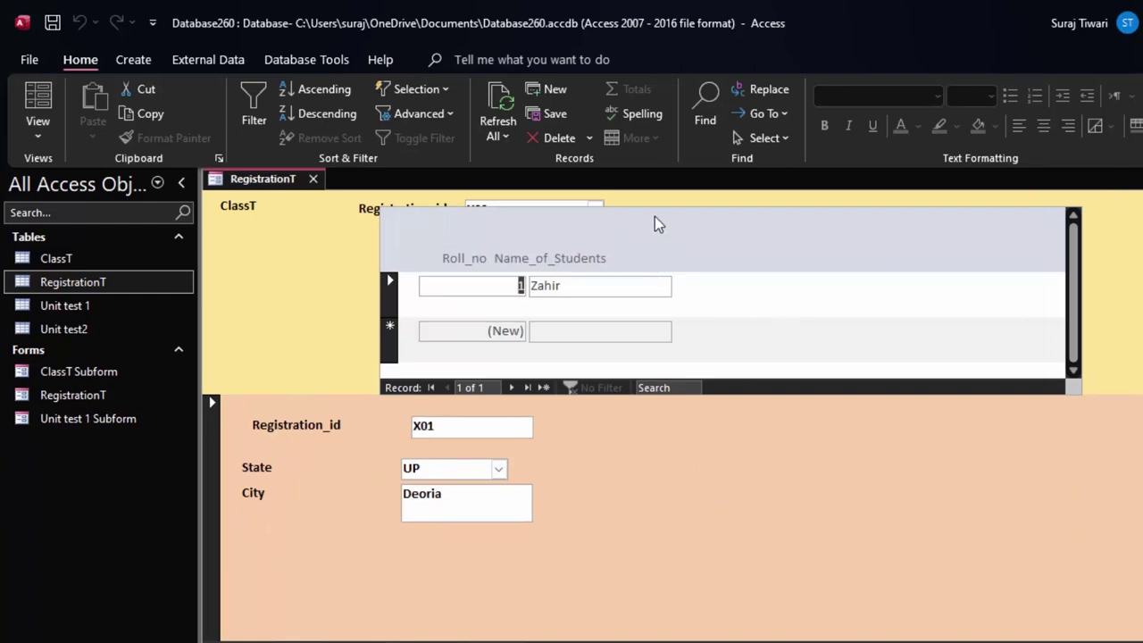
pyautogui.click(38, 136)
pyautogui.click(85, 253)
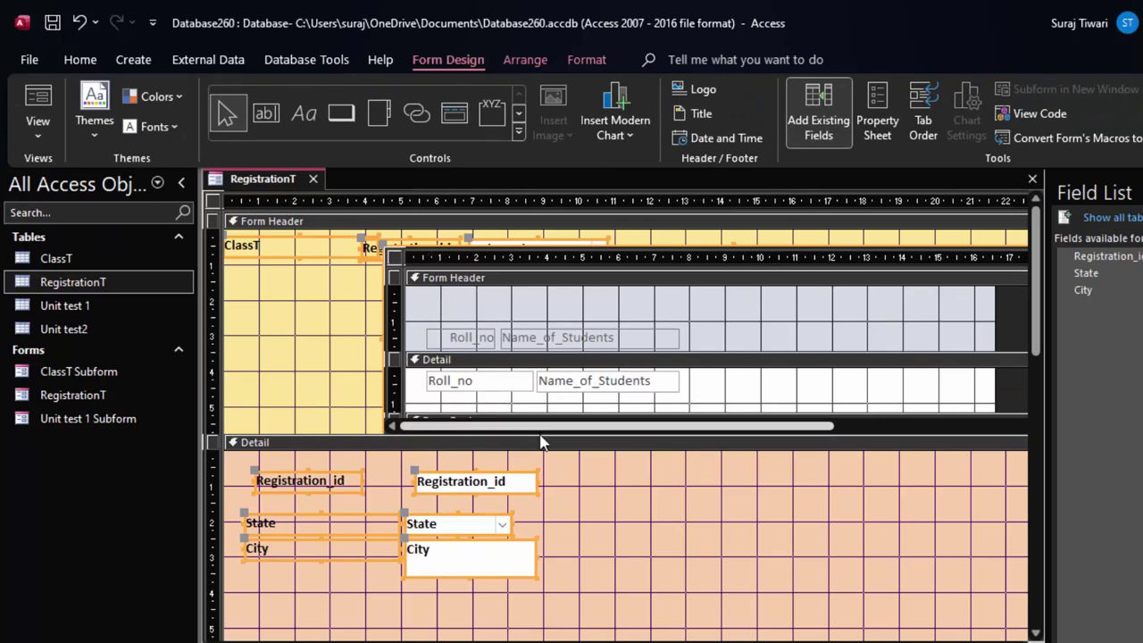
pyautogui.moveTo(544, 444); pyautogui.dragTo(545, 487)
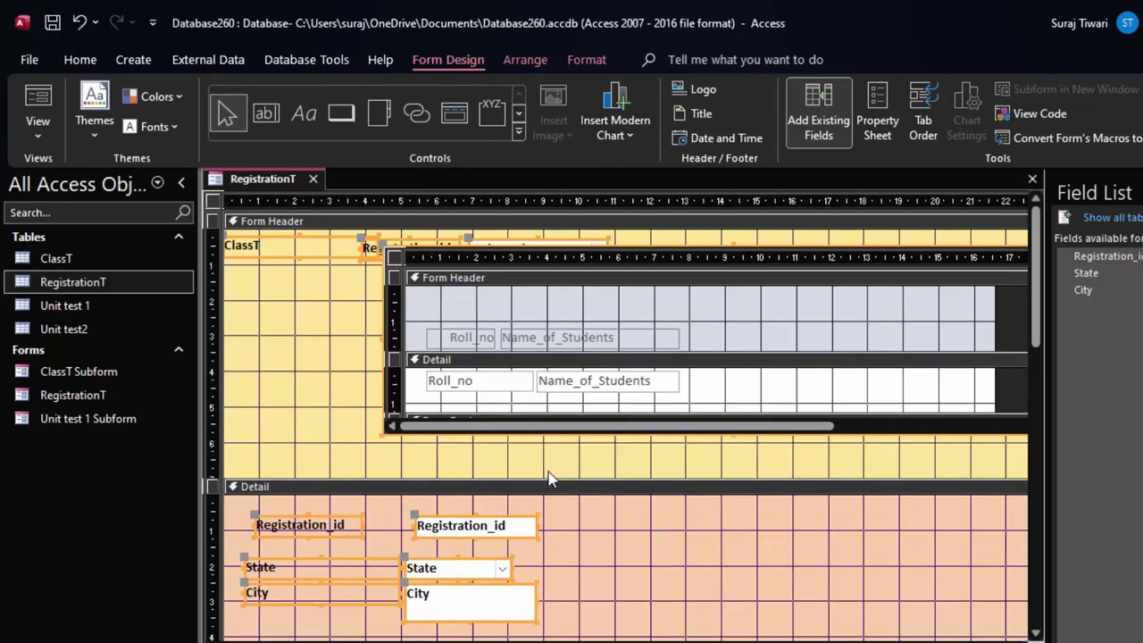
pyautogui.click(560, 437)
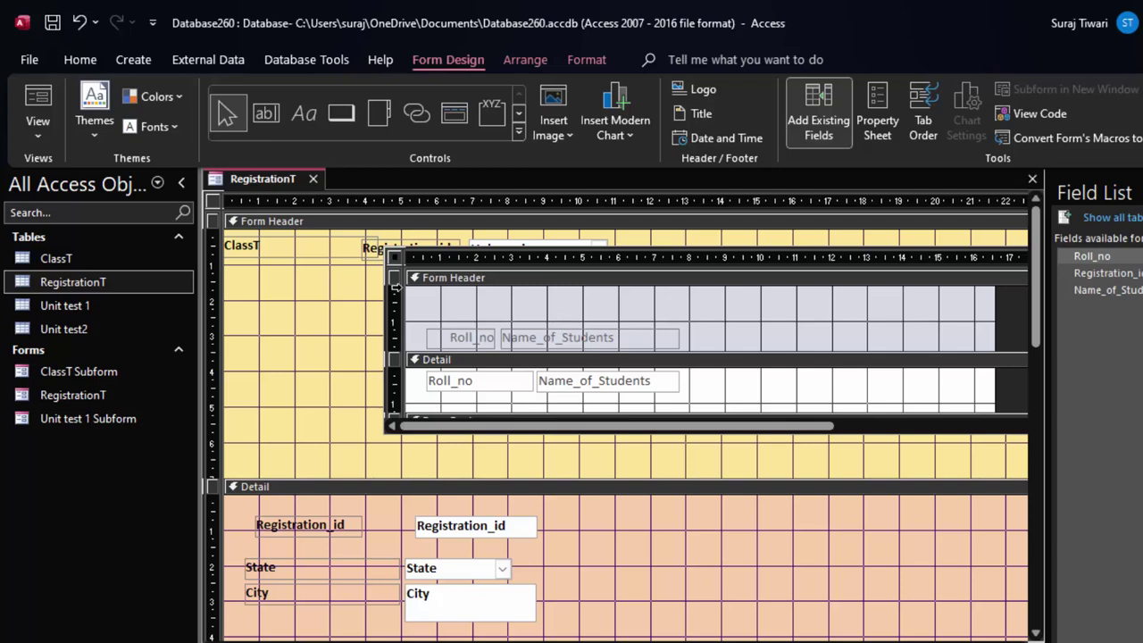
pyautogui.moveTo(394, 284); pyautogui.dragTo(394, 333)
pyautogui.click(38, 105)
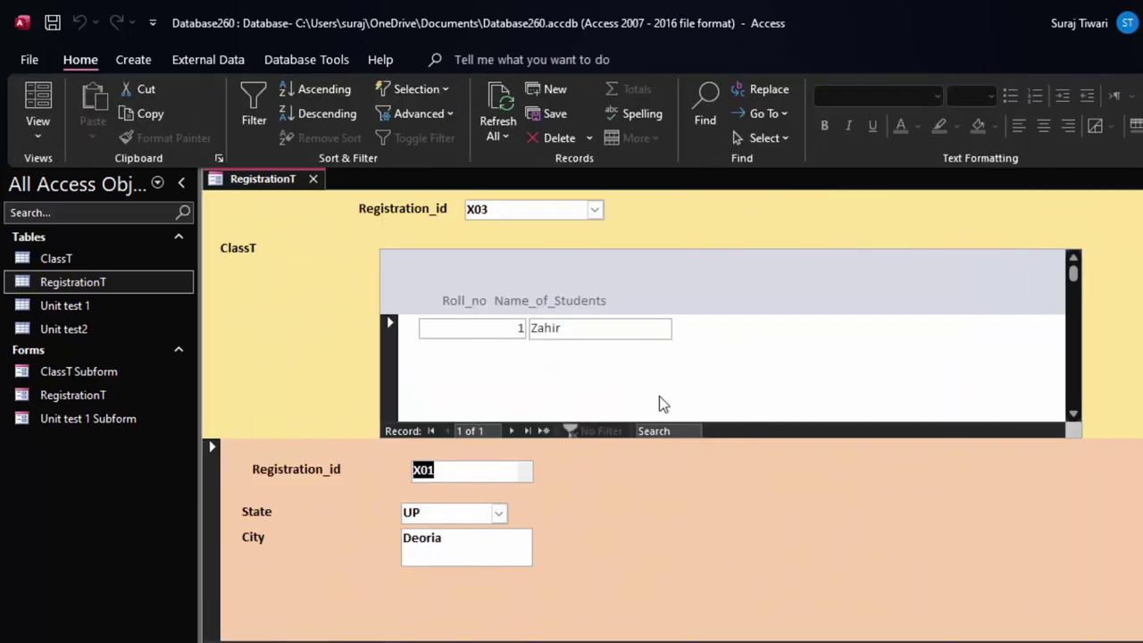
# Scroll down to the Unit test 1 record and across to its Average and full Adhar_id
pyautogui.scroll(-1, 629, 546)
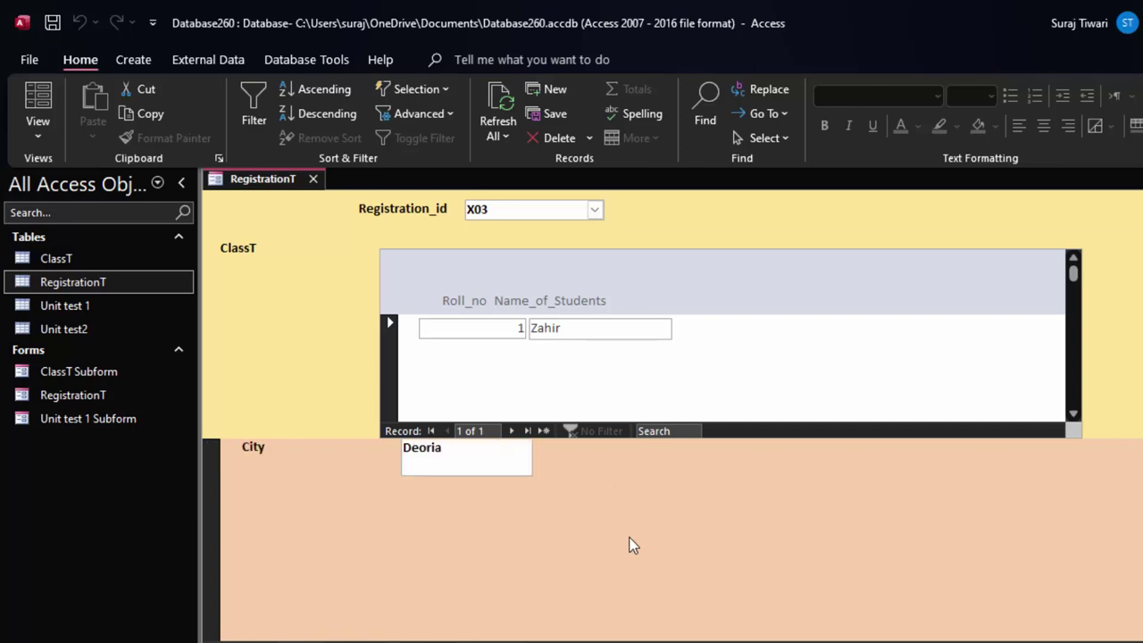
pyautogui.scroll(-1, 630, 545)
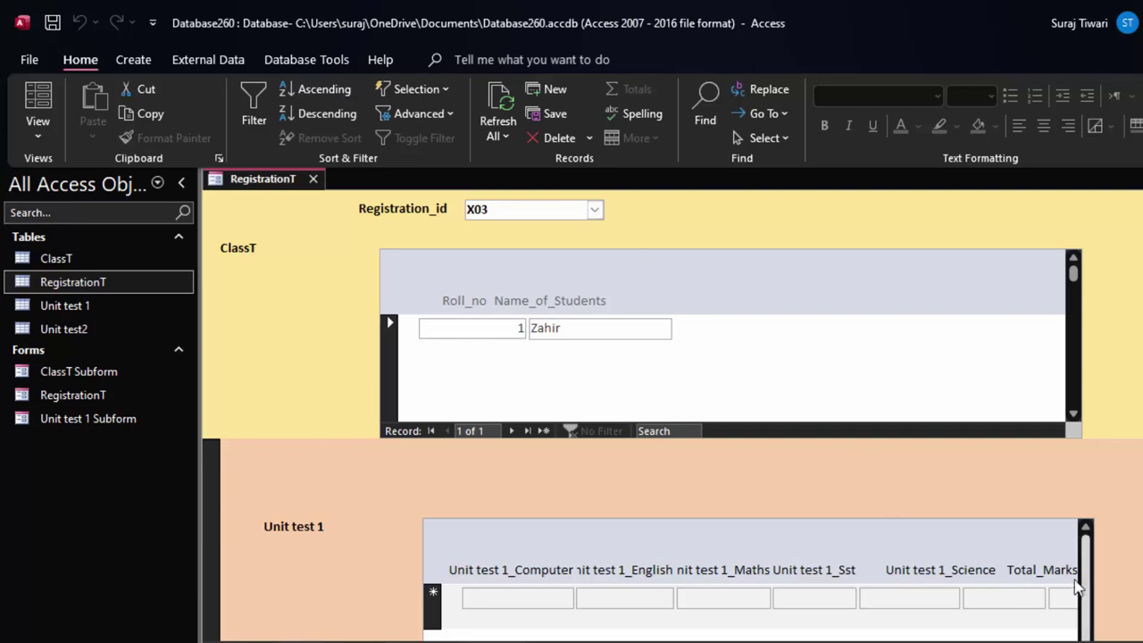
pyautogui.click(1085, 599)
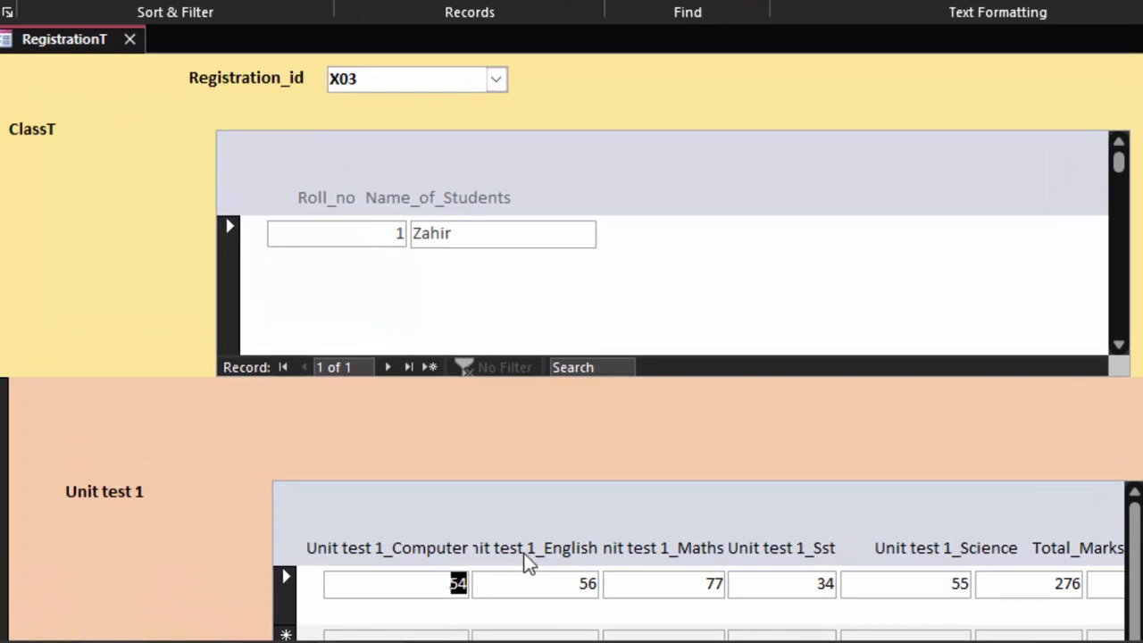
pyautogui.click(575, 576)
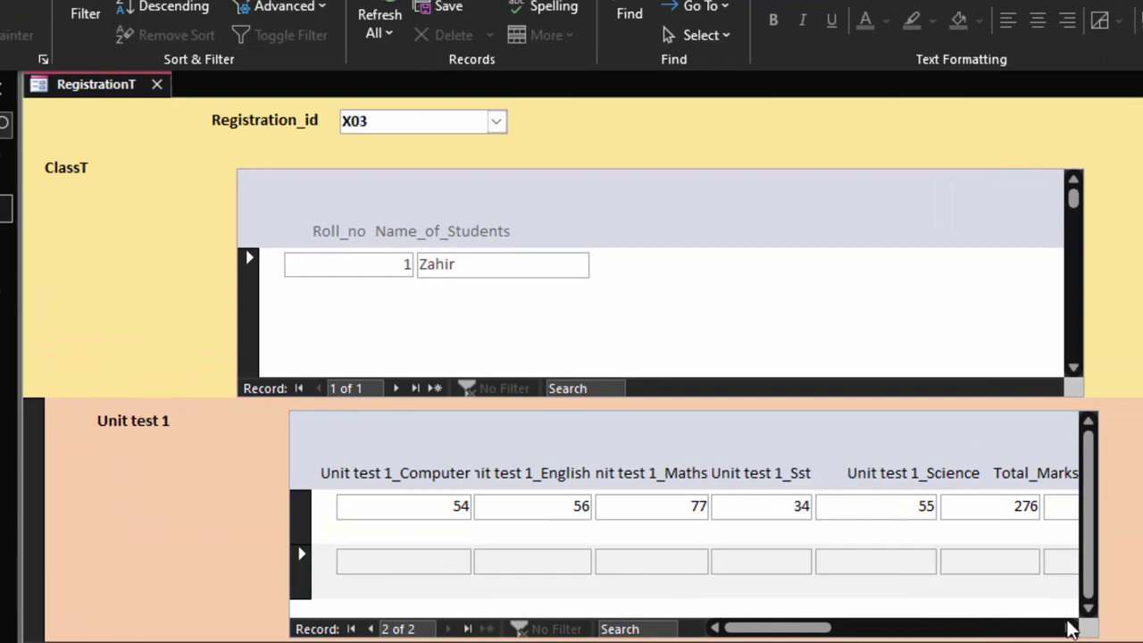
pyautogui.click(1070, 628)
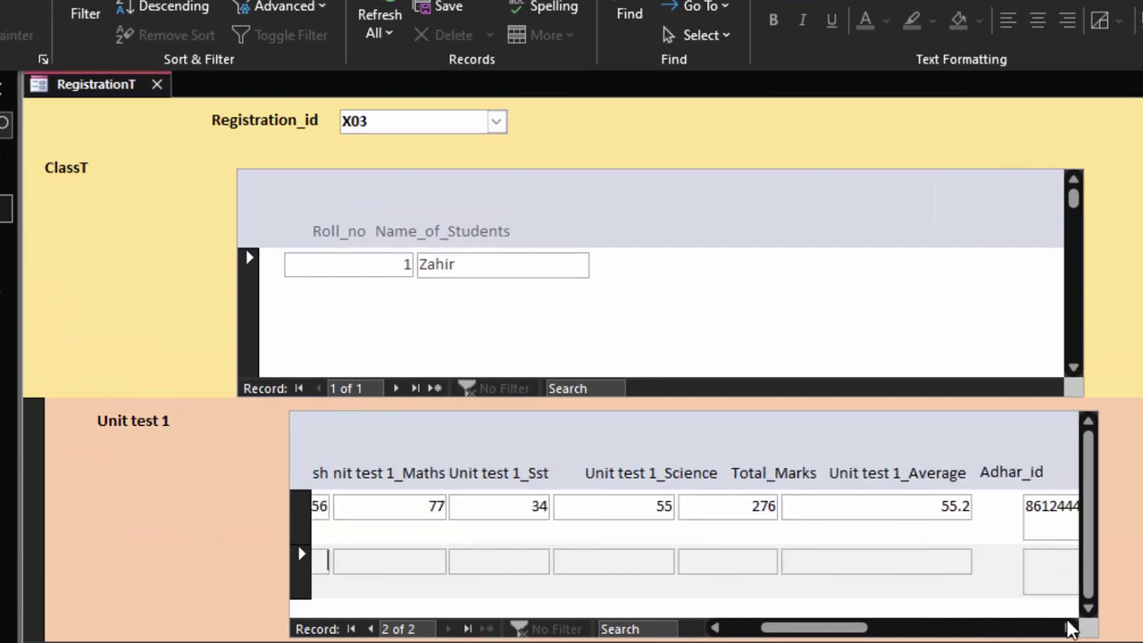
pyautogui.click(1070, 629)
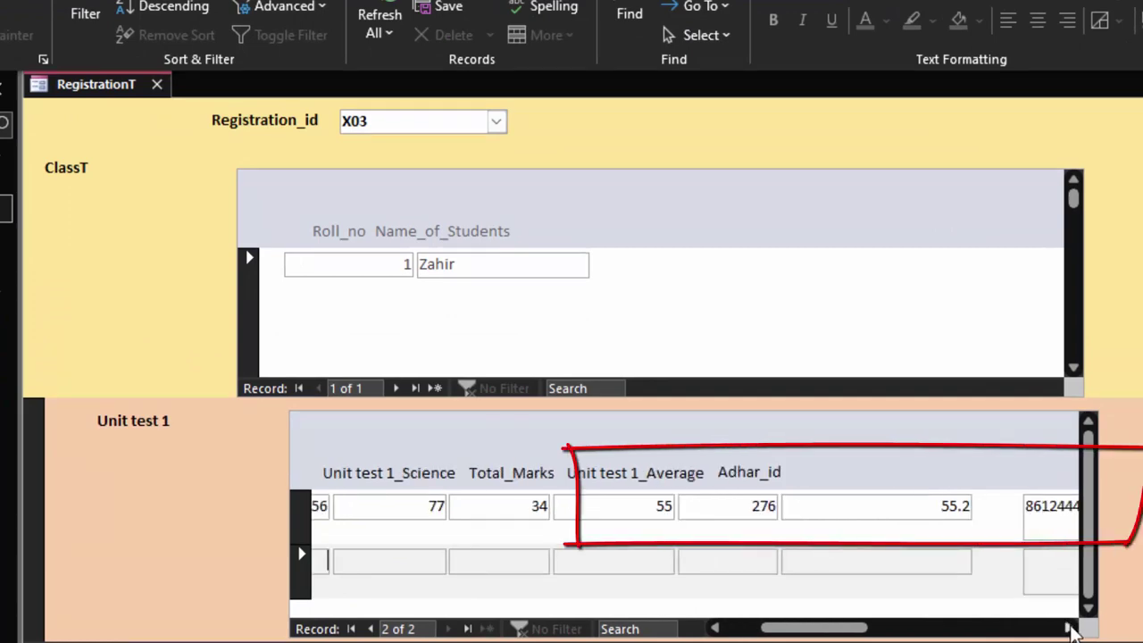
pyautogui.click(863, 507)
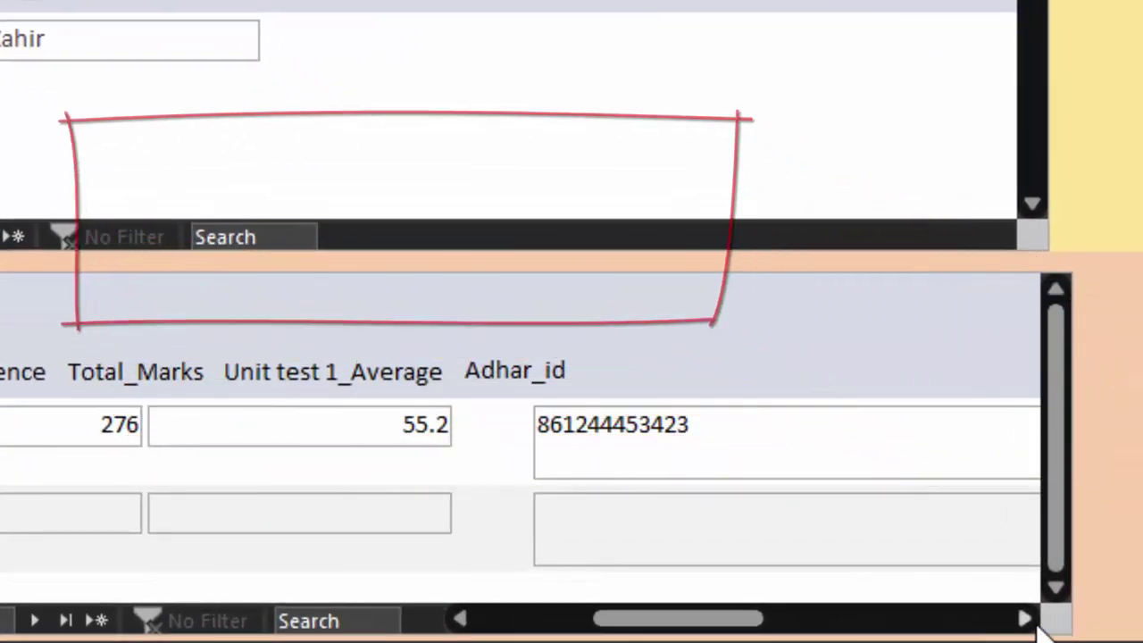
# Scroll the subform across the Unit test2 marks to Total 266 and average 53.2
pyautogui.click(1037, 625)
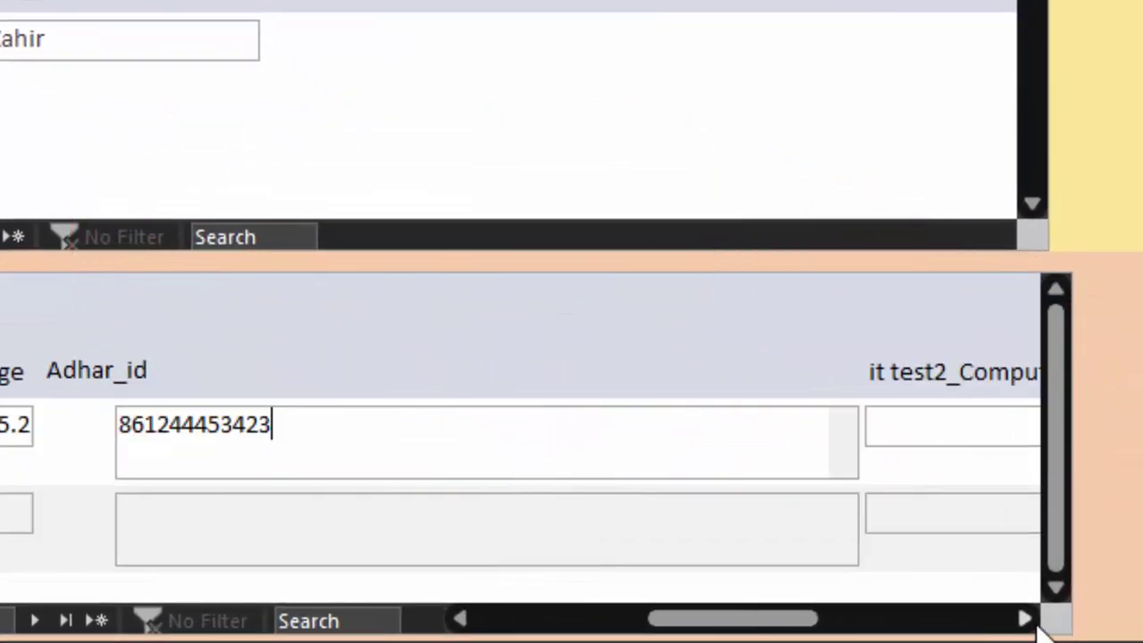
pyautogui.click(1037, 625)
pyautogui.click(1037, 625)
pyautogui.click(1027, 620)
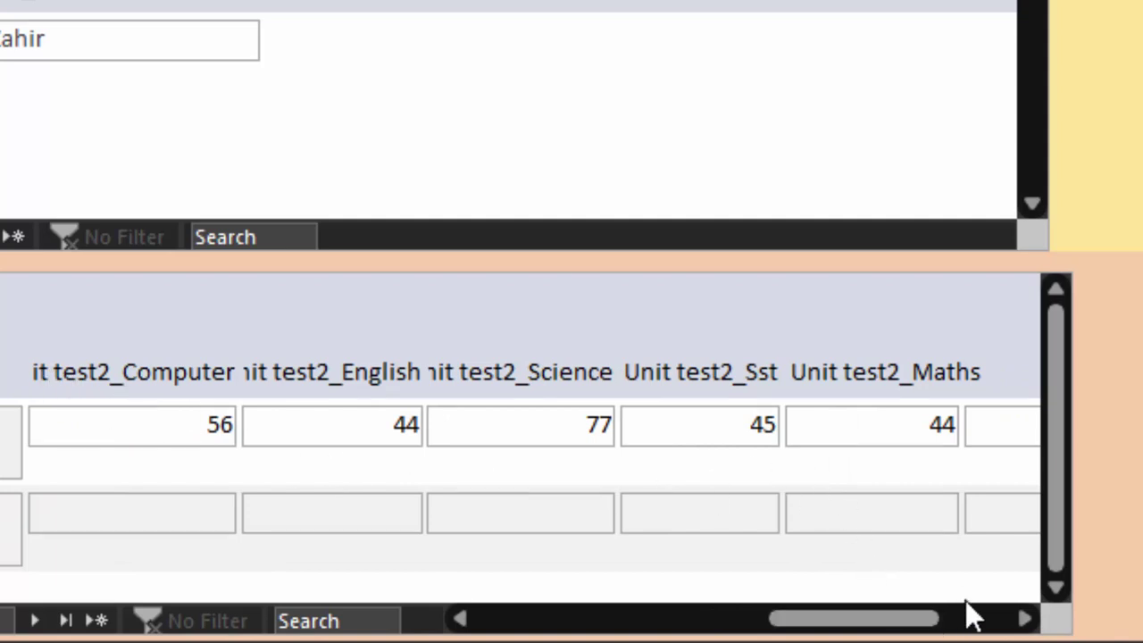
pyautogui.click(1024, 618)
pyautogui.click(1025, 619)
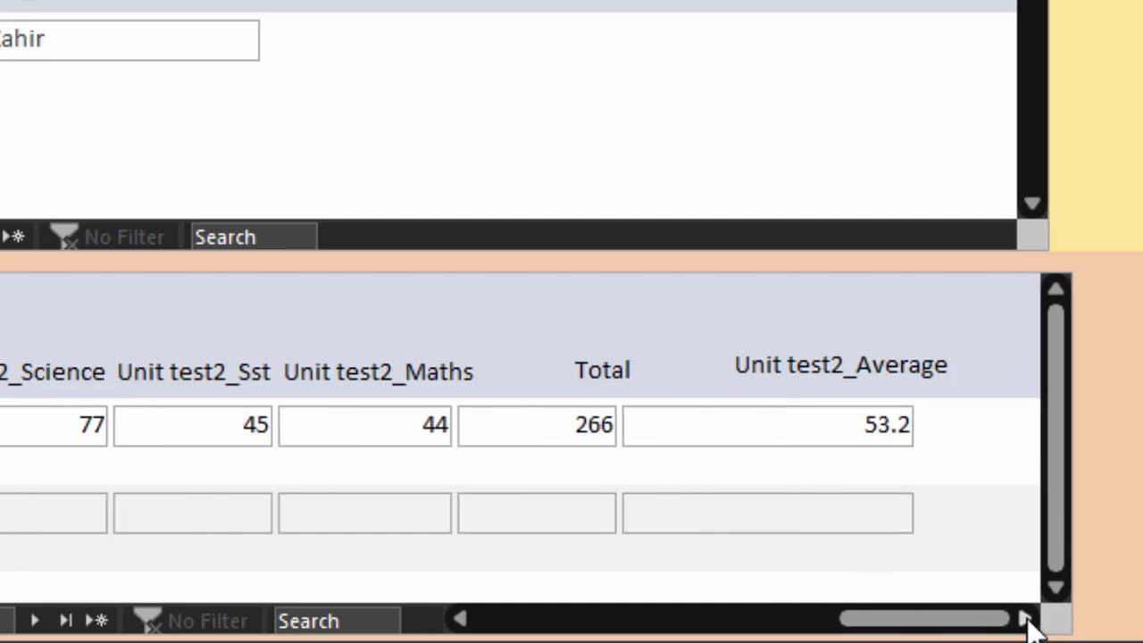